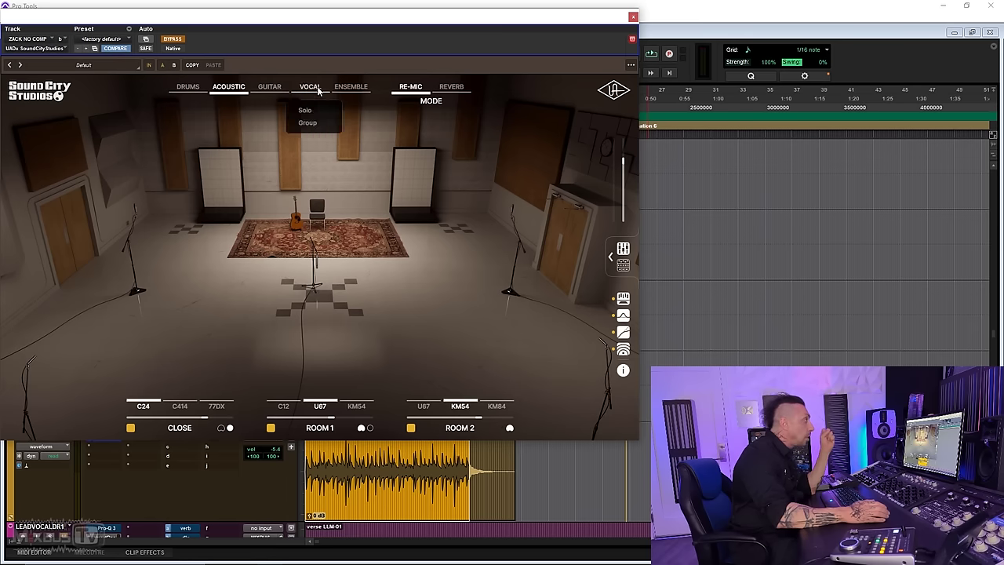
# Show the master effects section and set the Chamber decay to Short
pyautogui.moveTo(181, 89)
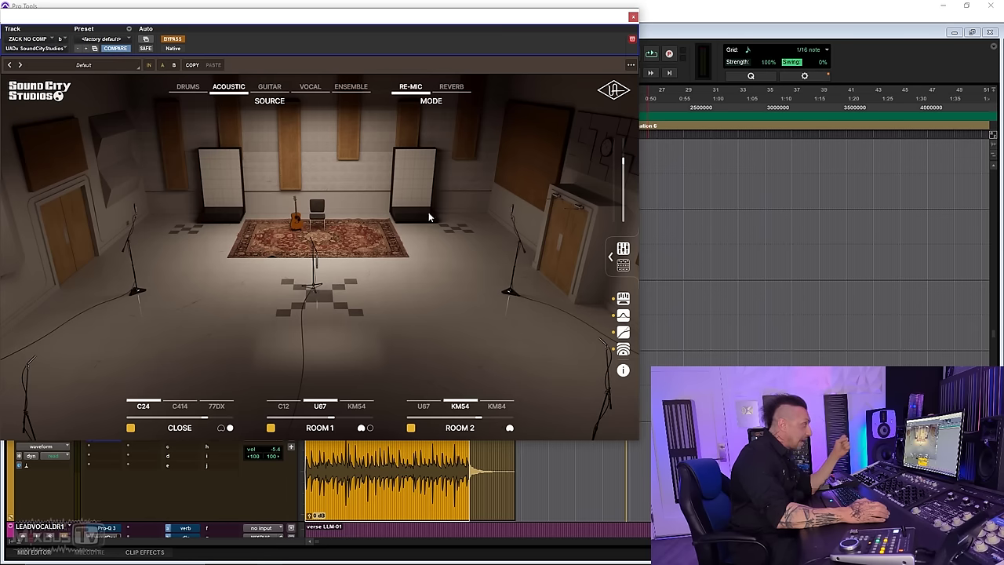
pyautogui.click(613, 257)
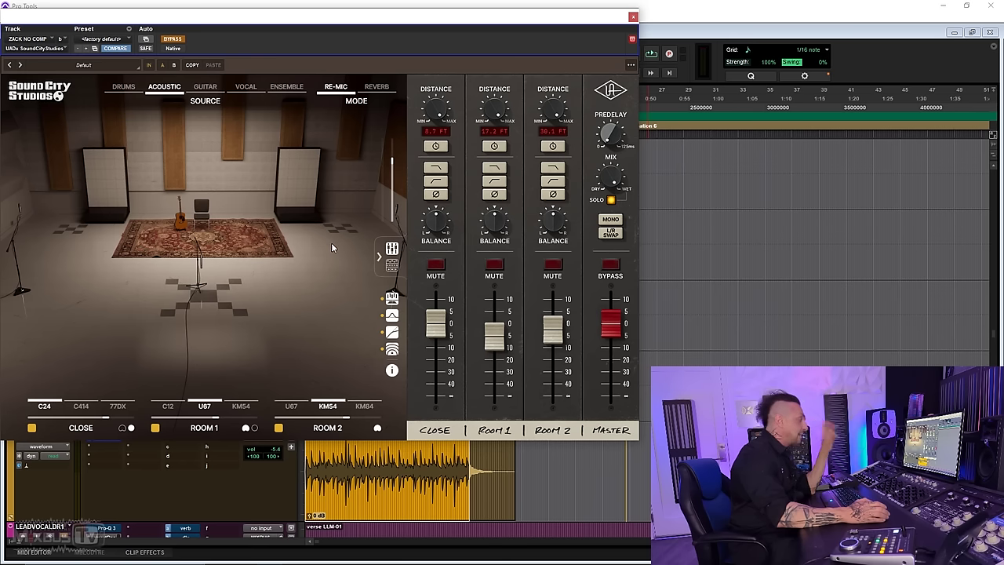
pyautogui.click(391, 267)
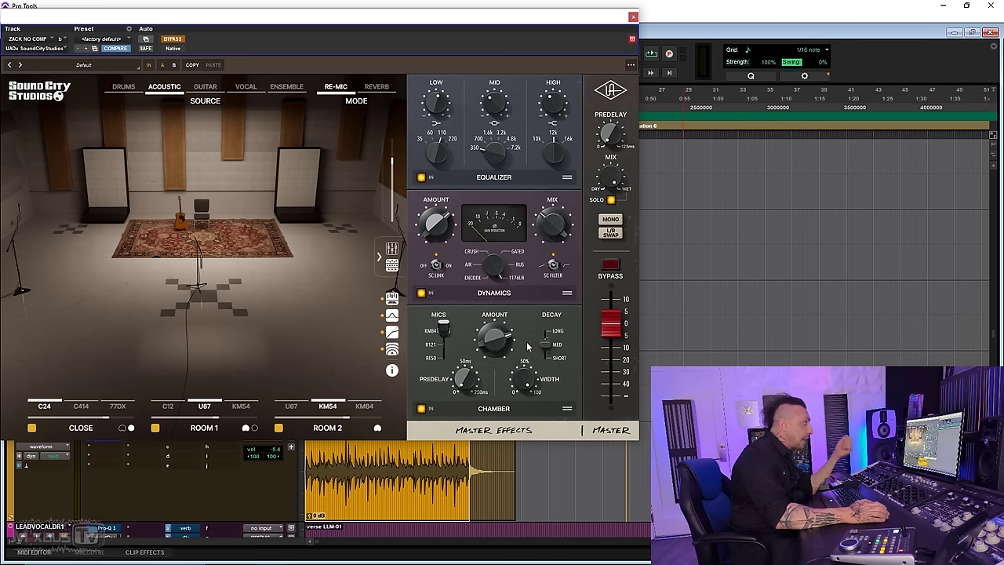
pyautogui.moveTo(545, 346); pyautogui.dragTo(540, 359)
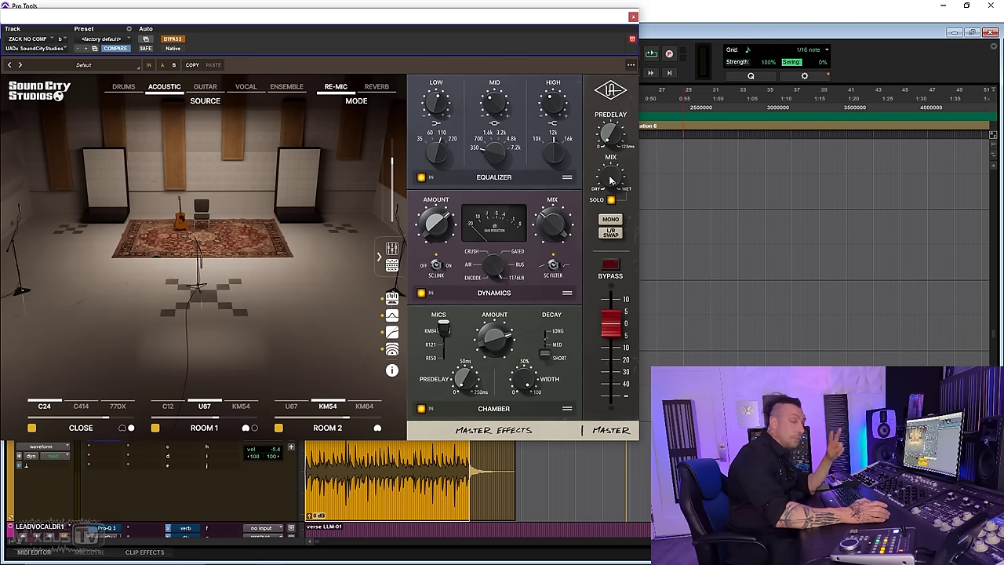
# Switch the processing mode to Reverb and back to Re-Mic
pyautogui.click(386, 92)
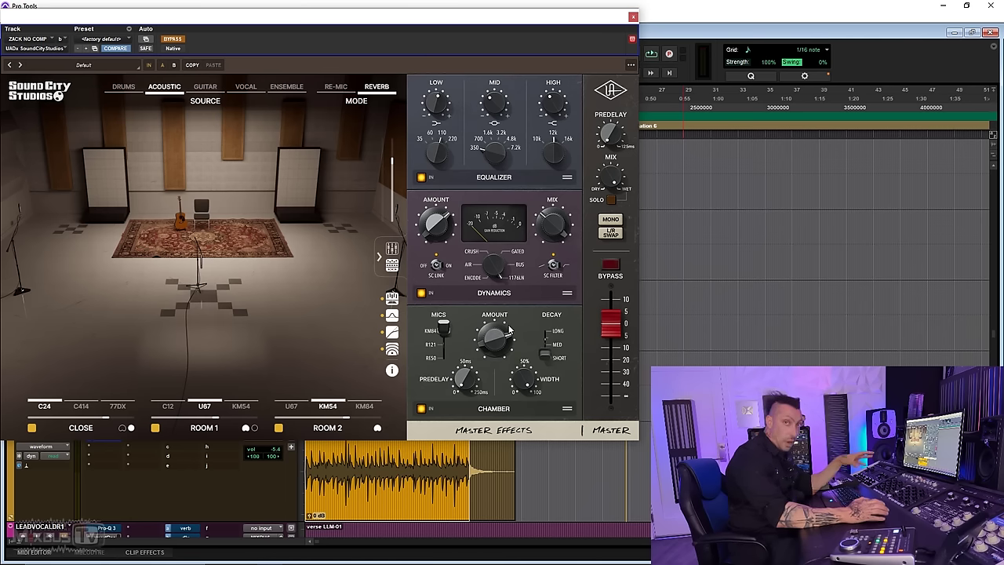
pyautogui.click(336, 86)
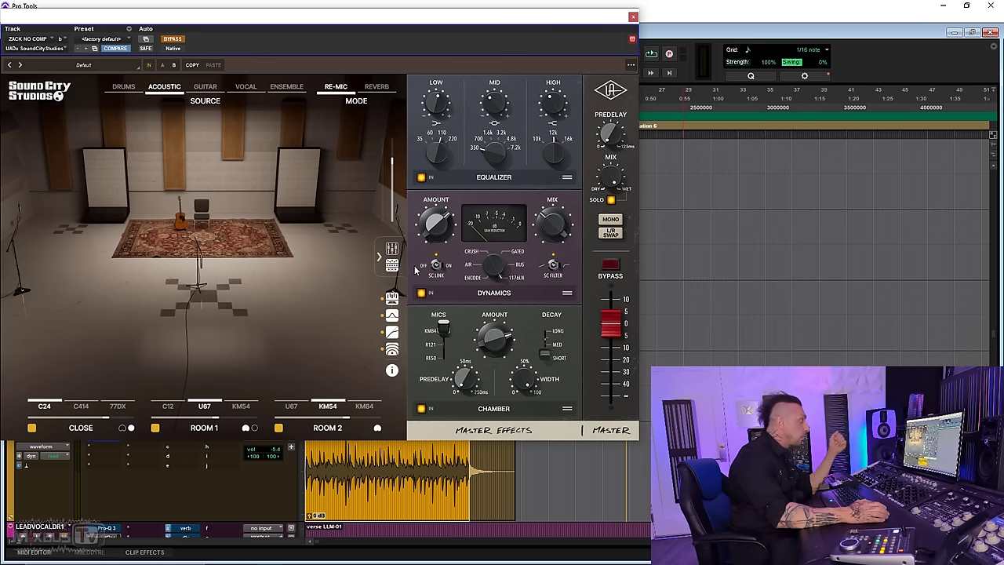
# Toggle the master Equalizer and Dynamics modules off and back on in the effects section
pyautogui.click(421, 177)
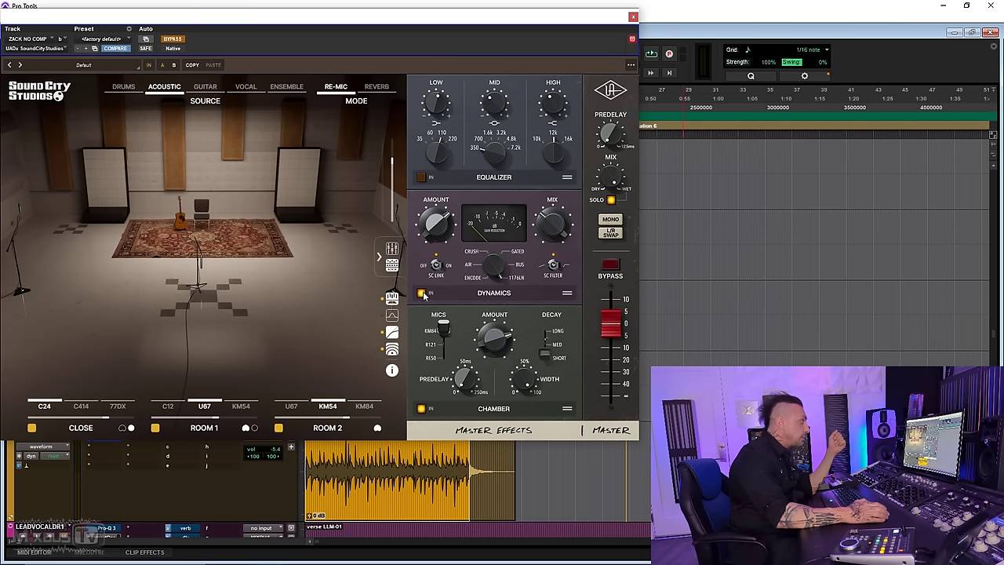
pyautogui.click(422, 293)
pyautogui.click(421, 178)
pyautogui.click(422, 294)
# Try out different orders of the Equalizer, Dynamics and Chamber modules in the master effects chain and restore the original order
pyautogui.moveTo(426, 298); pyautogui.dragTo(484, 137)
pyautogui.moveTo(554, 208); pyautogui.dragTo(533, 126)
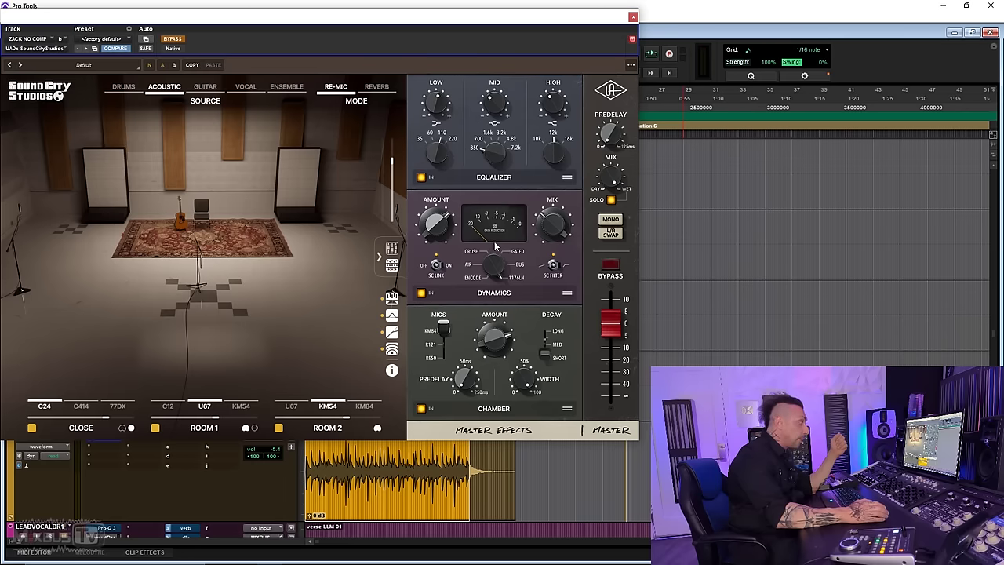
pyautogui.moveTo(565, 294); pyautogui.dragTo(571, 403)
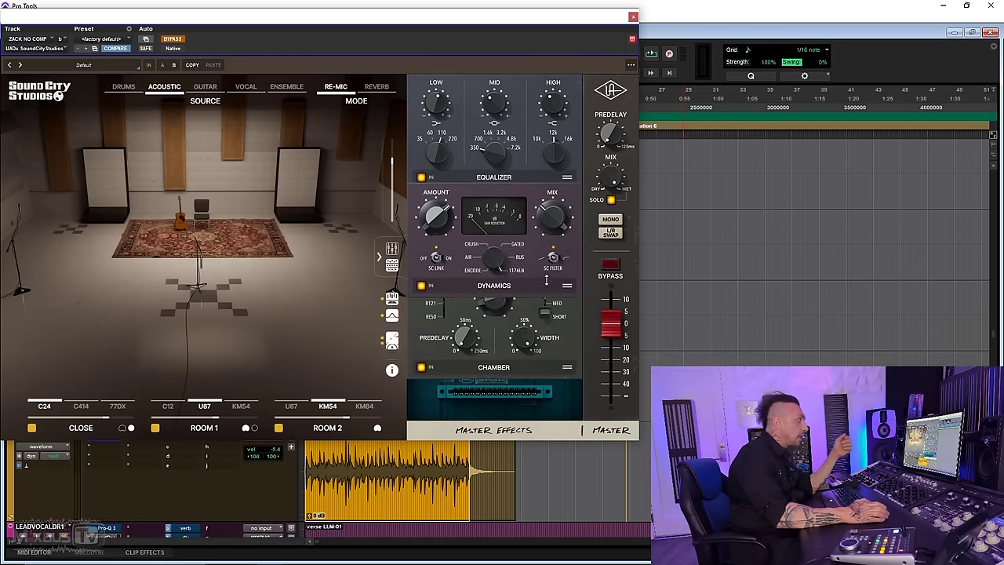
pyautogui.moveTo(569, 179); pyautogui.dragTo(538, 157)
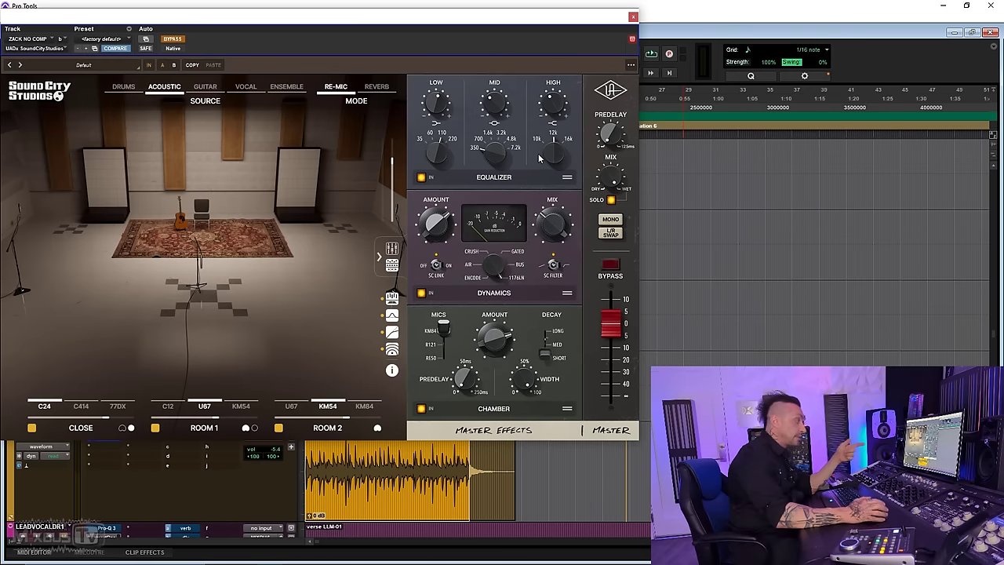
# Bypass and re-enable the Equalizer, Dynamics and Chamber with the effect toggles beside the room view
pyautogui.click(392, 315)
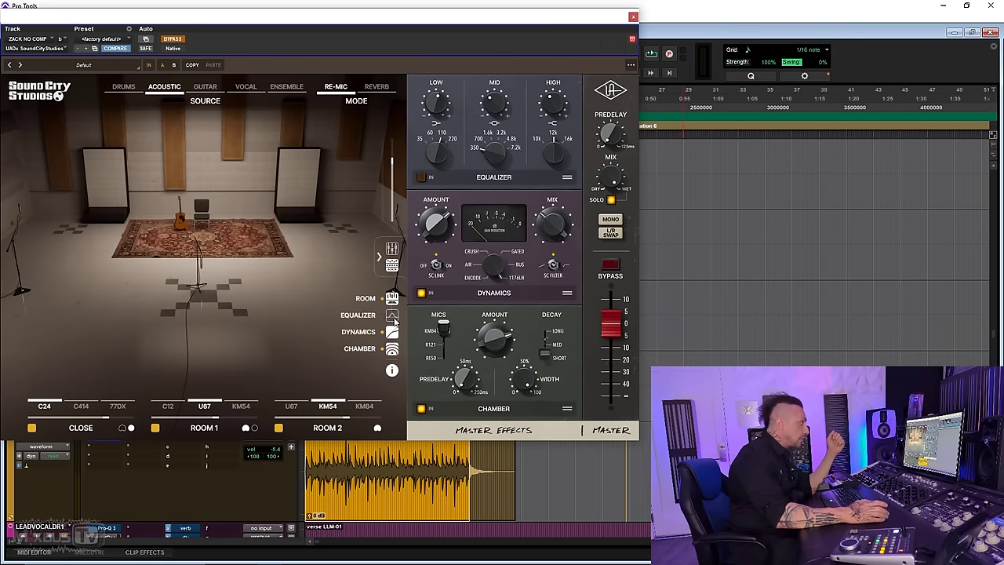
pyautogui.click(392, 332)
pyautogui.click(392, 349)
pyautogui.click(392, 349)
pyautogui.click(392, 331)
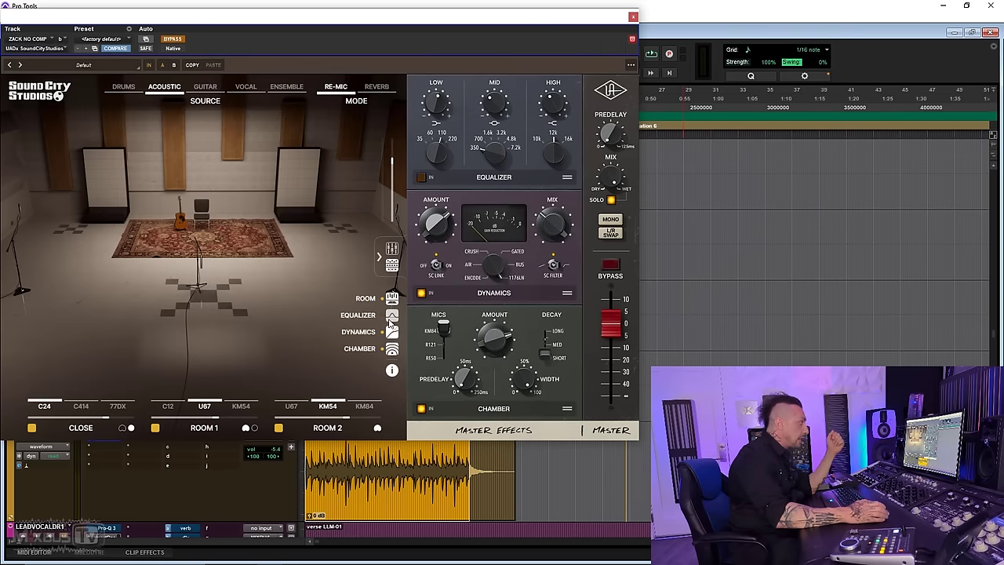
pyautogui.click(392, 315)
# Show the microphone channel mixer and read through the placement options for the Drums, Acoustic, Guitar and Vocal sources
pyautogui.click(391, 251)
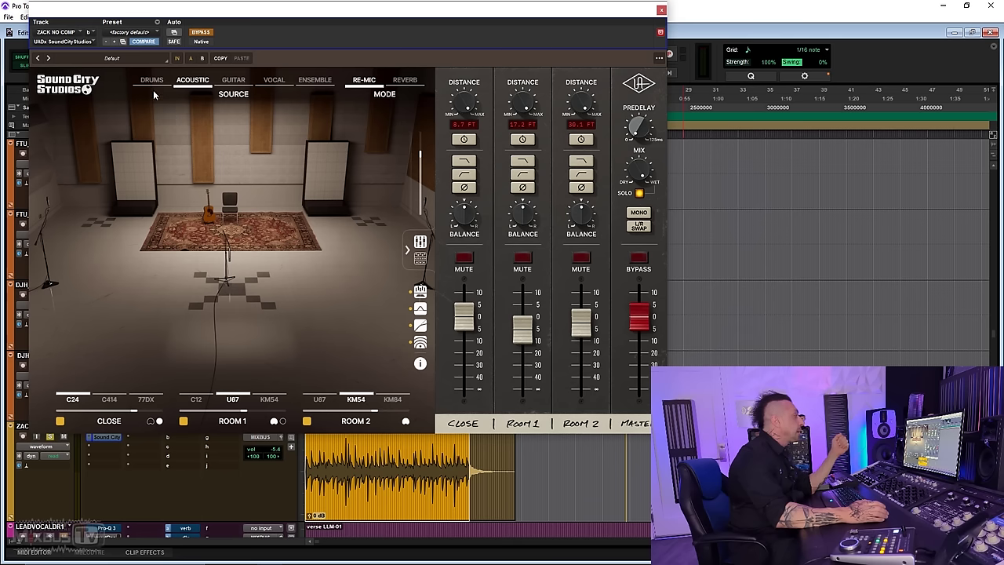
pyautogui.click(152, 85)
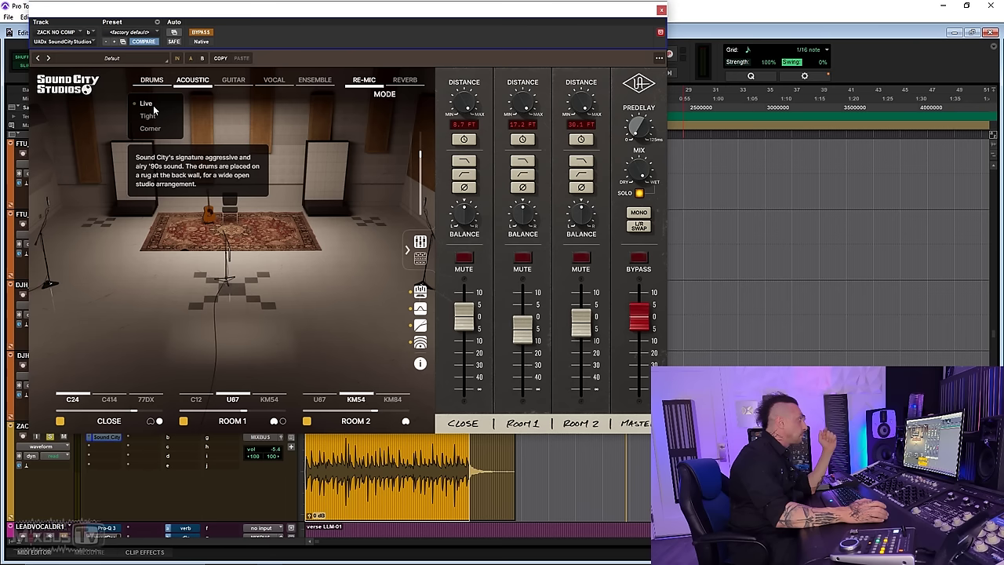
pyautogui.click(192, 81)
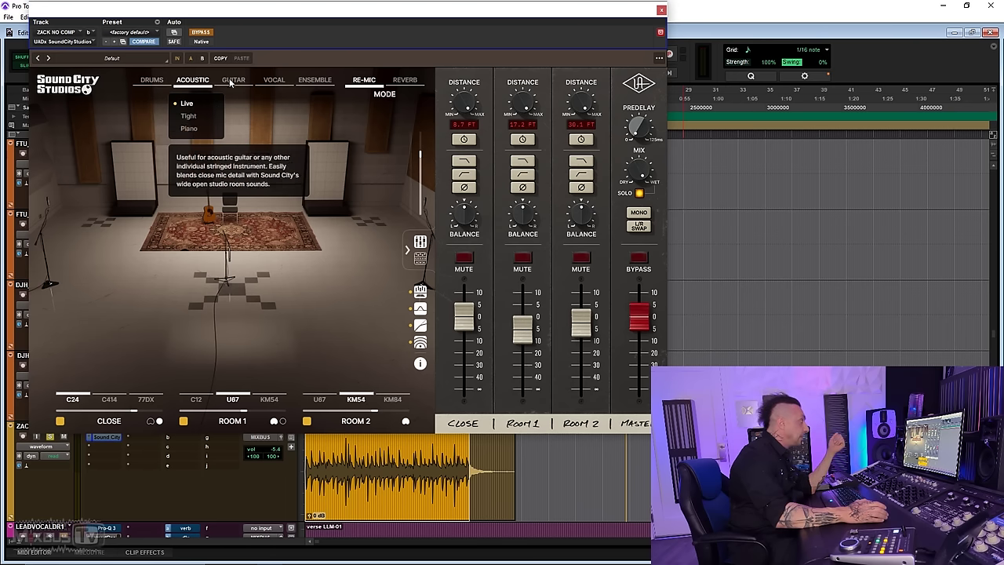
pyautogui.moveTo(234, 83)
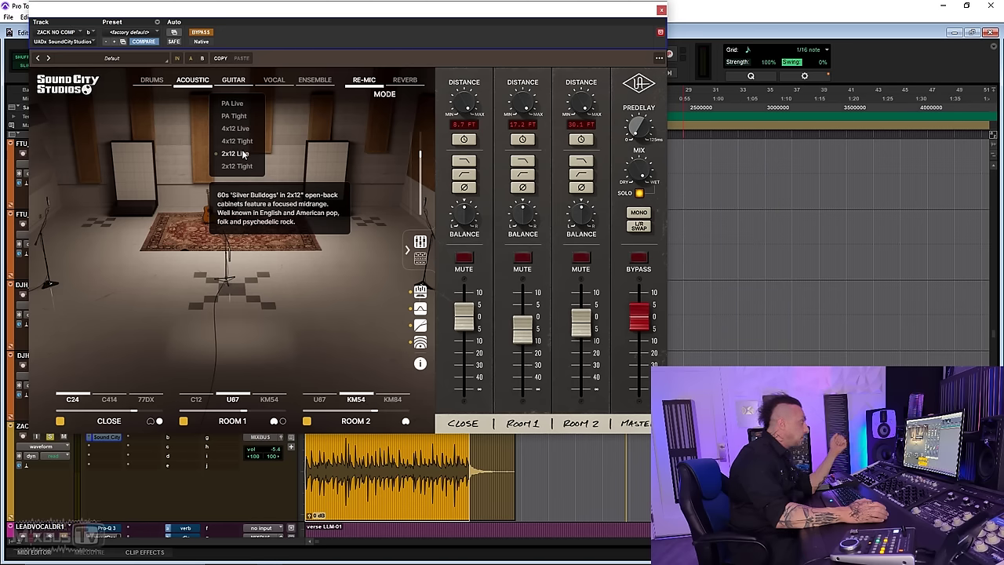
pyautogui.moveTo(273, 81)
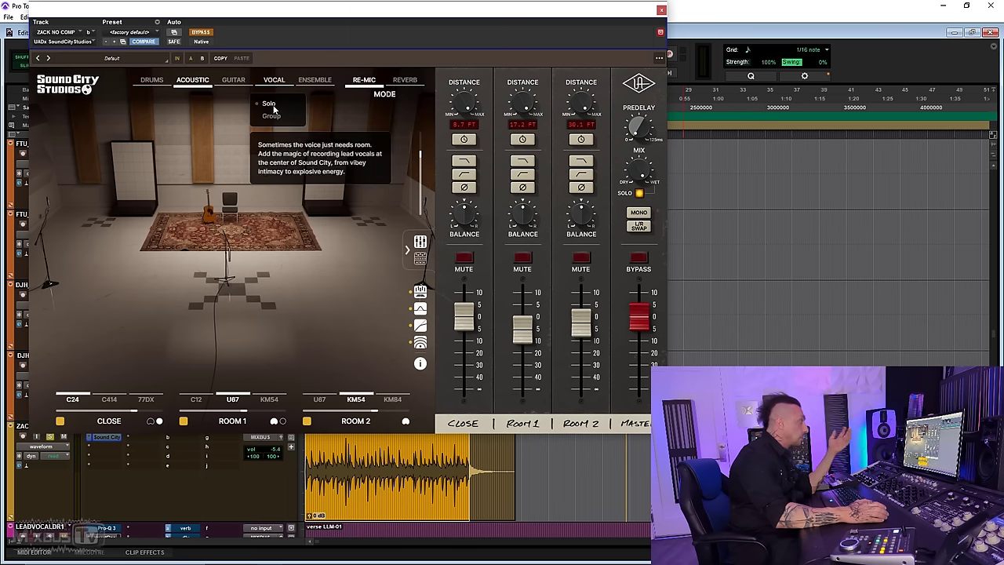
# Preview the Ensemble Horns, Vocal Solo, Guitar 4x12 Live and Drums Tight source setups one after another
pyautogui.moveTo(313, 82)
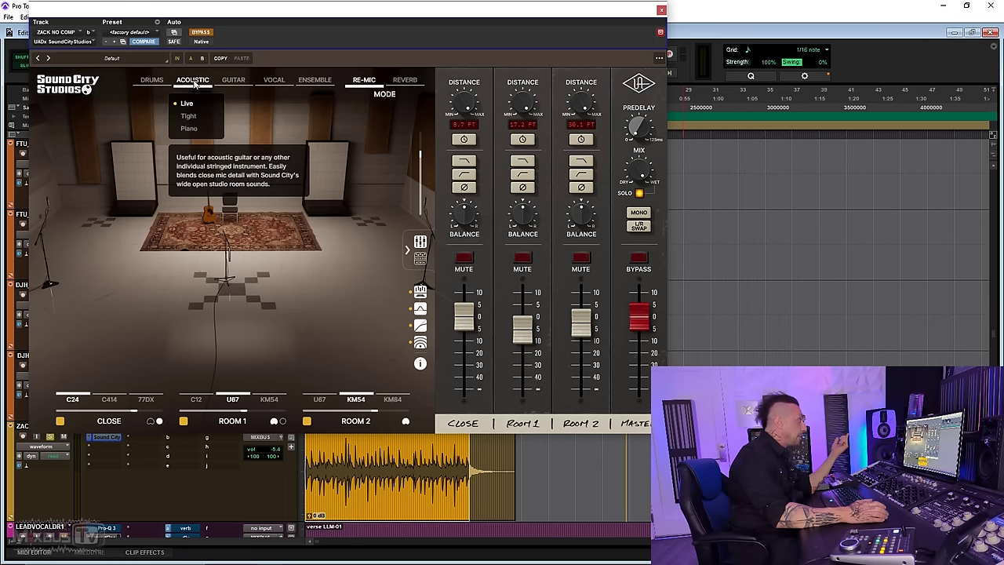
pyautogui.click(313, 104)
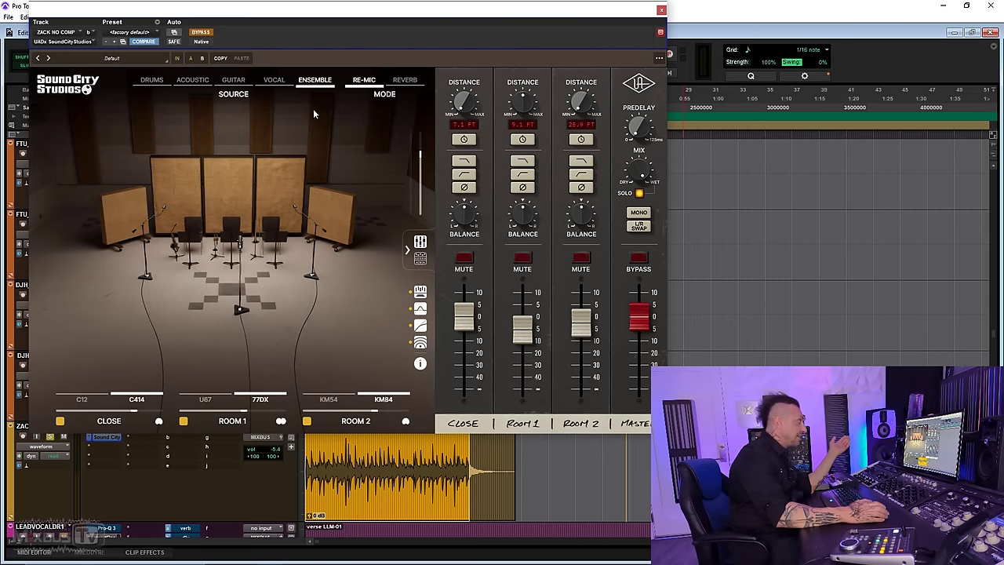
pyautogui.click(268, 103)
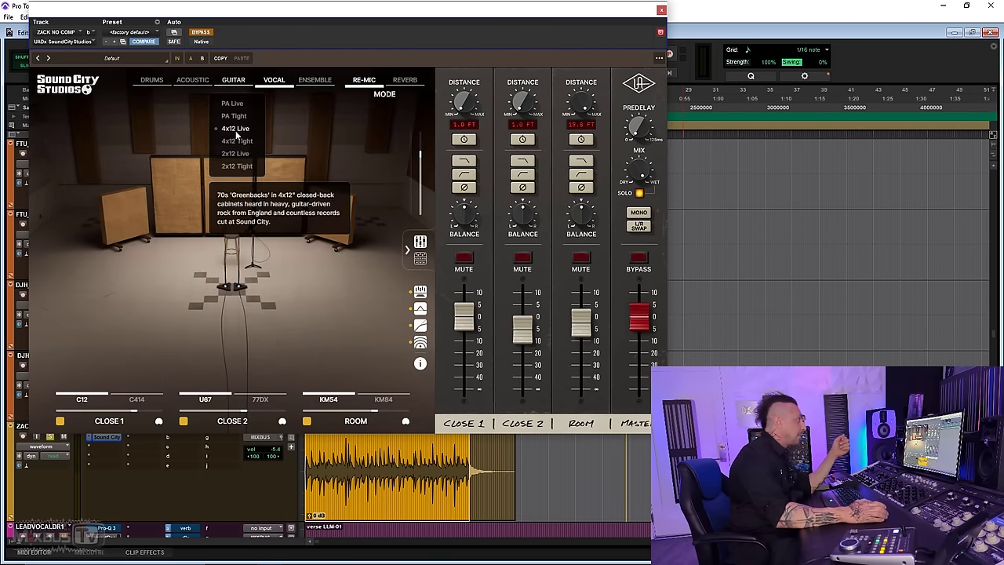
pyautogui.click(236, 129)
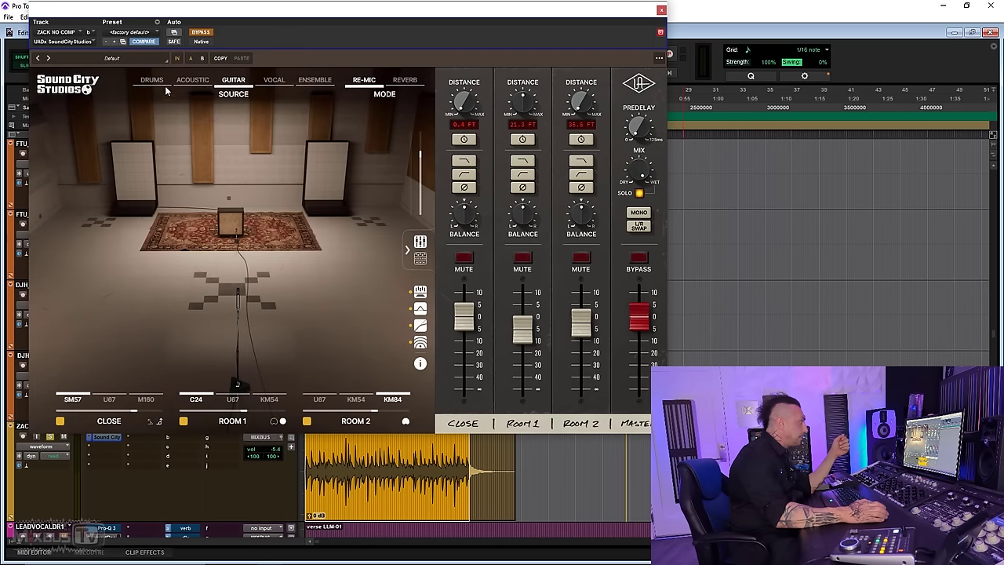
pyautogui.moveTo(165, 85)
pyautogui.click(147, 116)
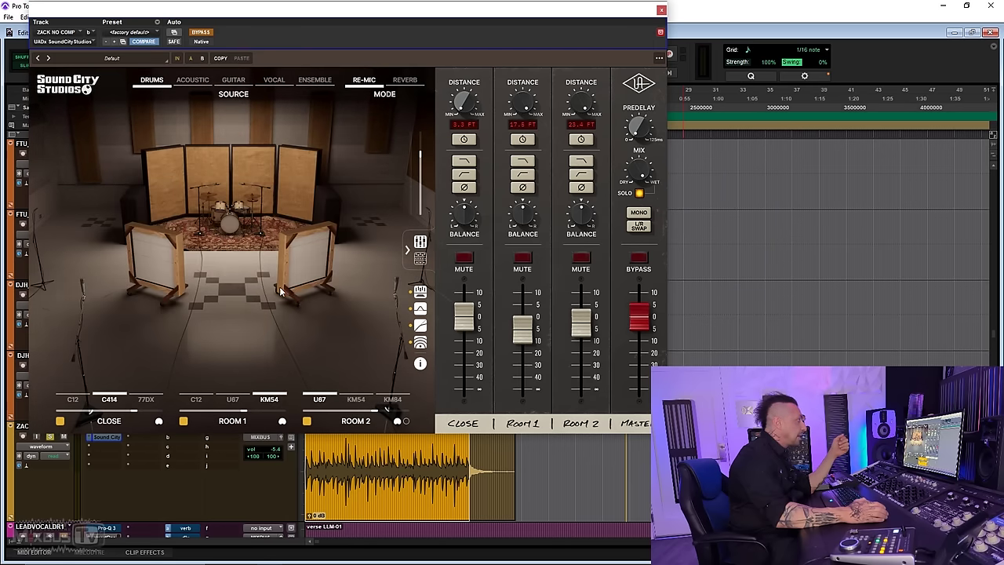
# Load the Acoustic Live source and look at the microphone choices for Room 2 and Room 1
pyautogui.moveTo(192, 79)
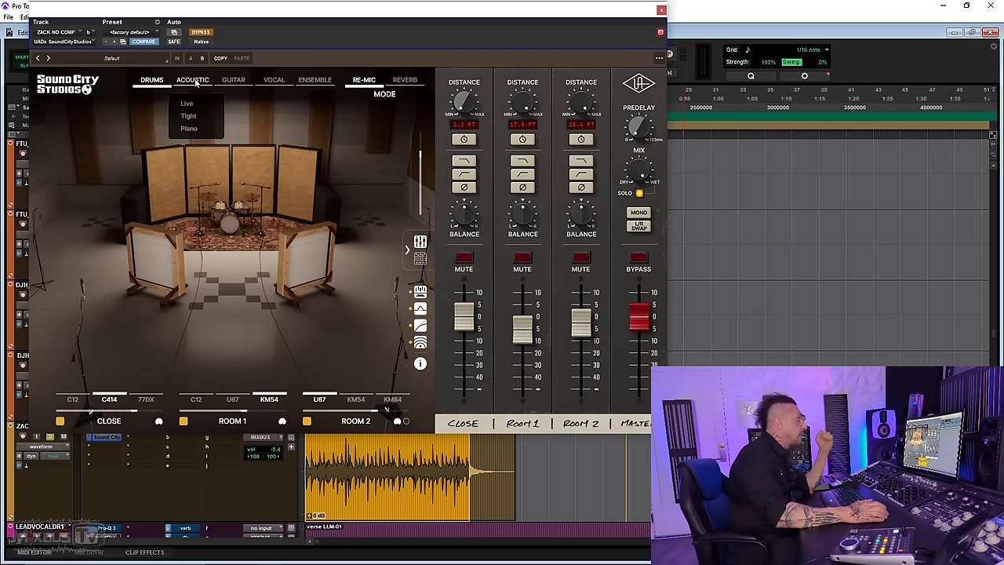
pyautogui.click(189, 105)
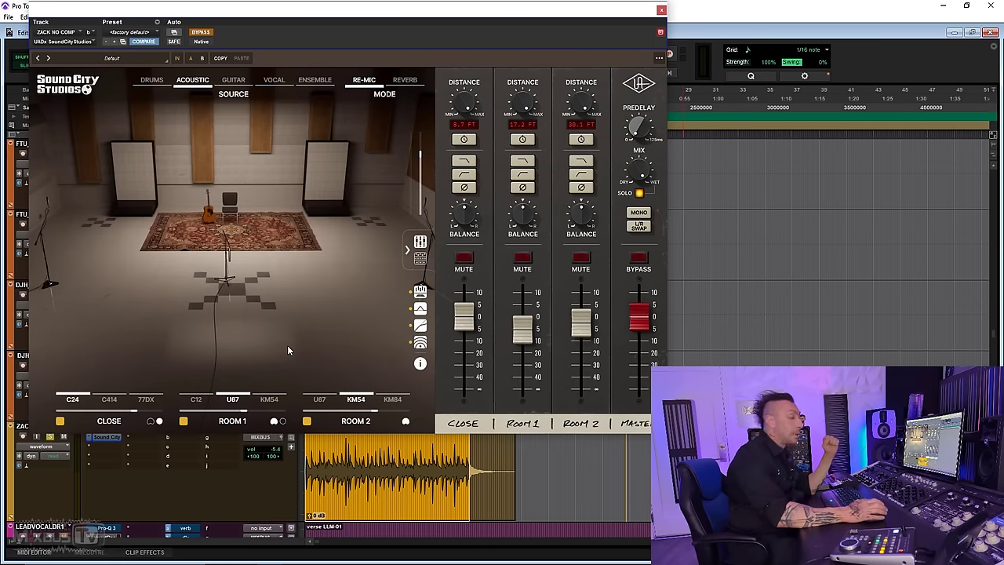
pyautogui.moveTo(341, 400)
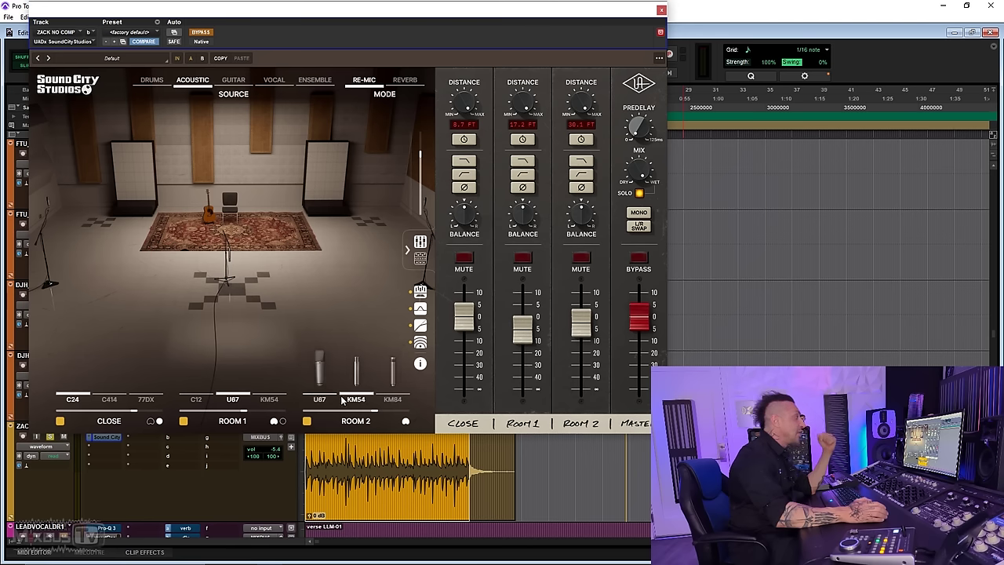
pyautogui.moveTo(203, 400)
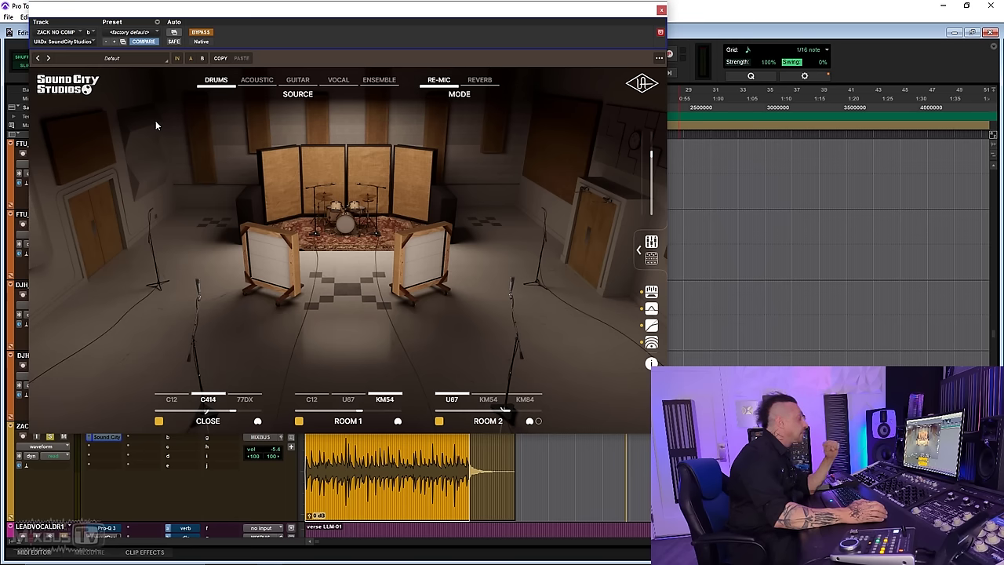
# Compare the Corner and Tight drum placements in the full room view and load the Ensemble Horns source
pyautogui.click(216, 90)
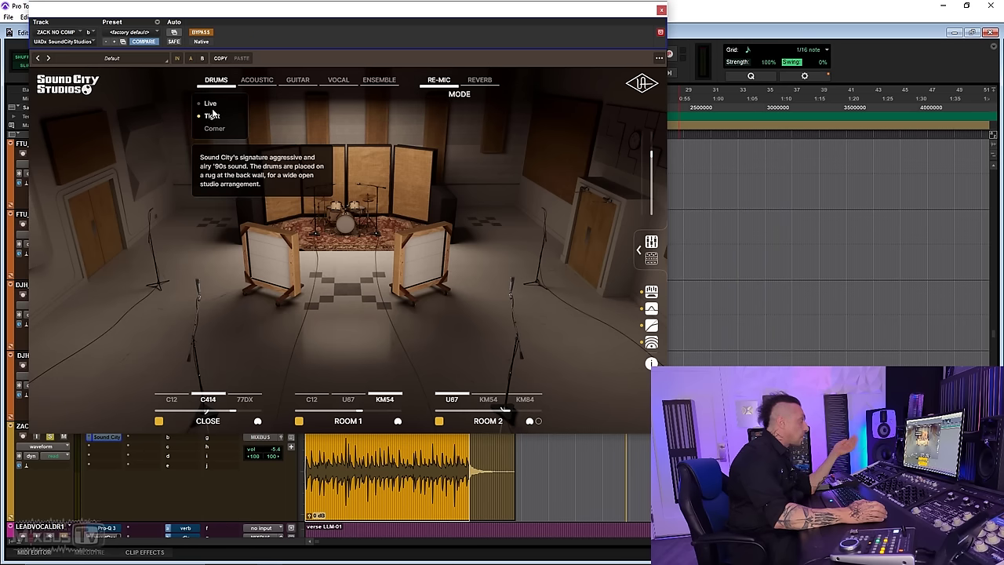
pyautogui.click(219, 131)
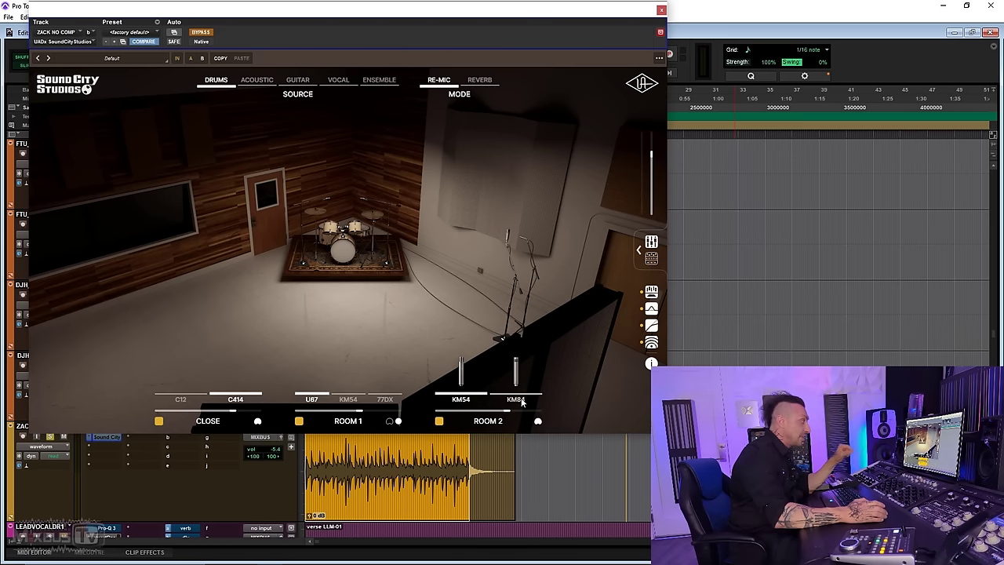
pyautogui.moveTo(213, 82)
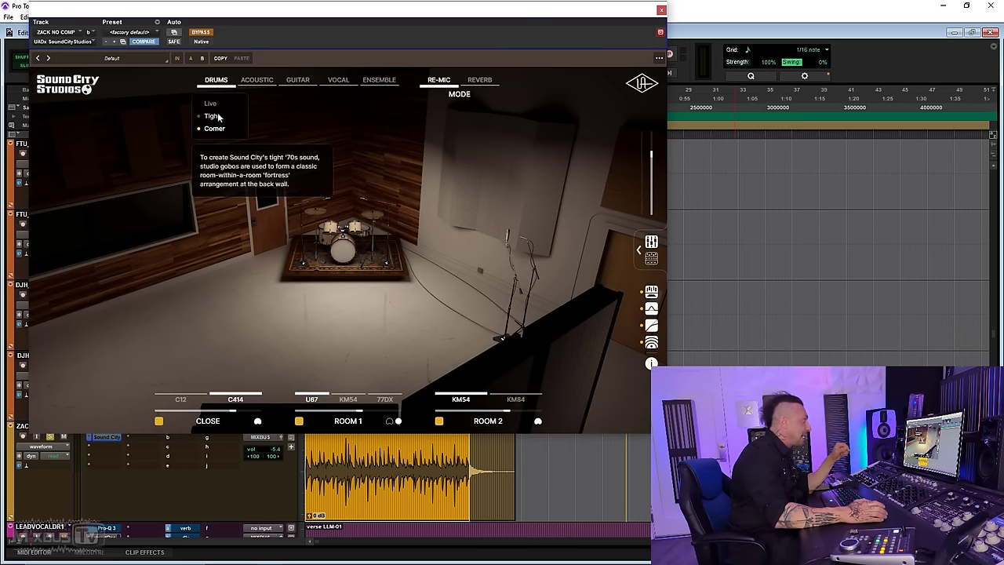
pyautogui.click(213, 116)
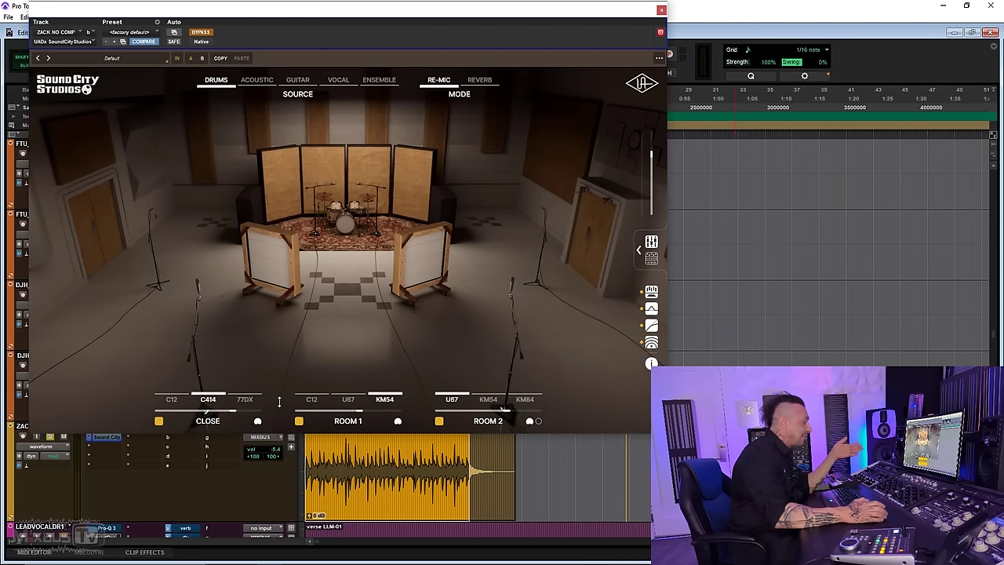
pyautogui.moveTo(211, 88)
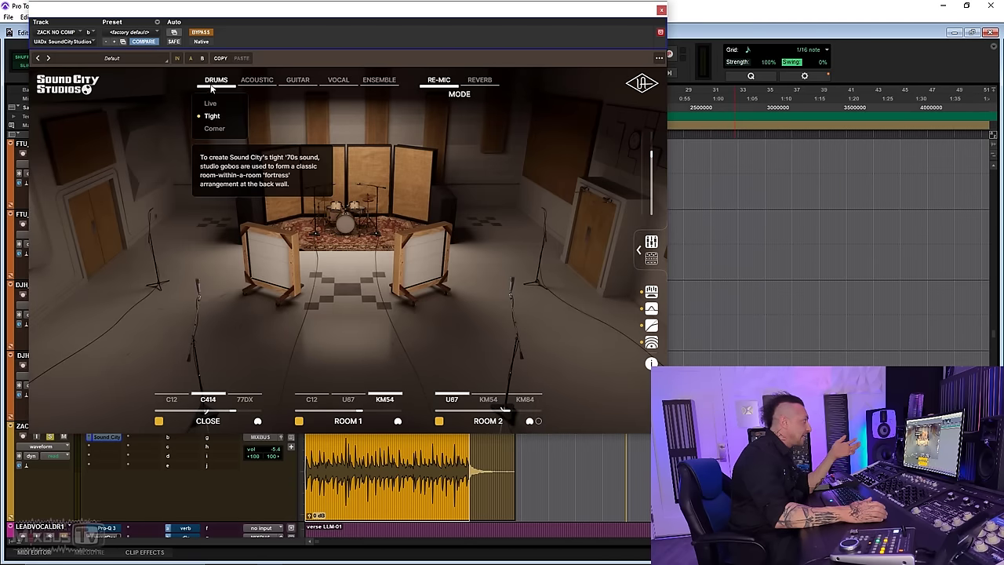
pyautogui.click(216, 130)
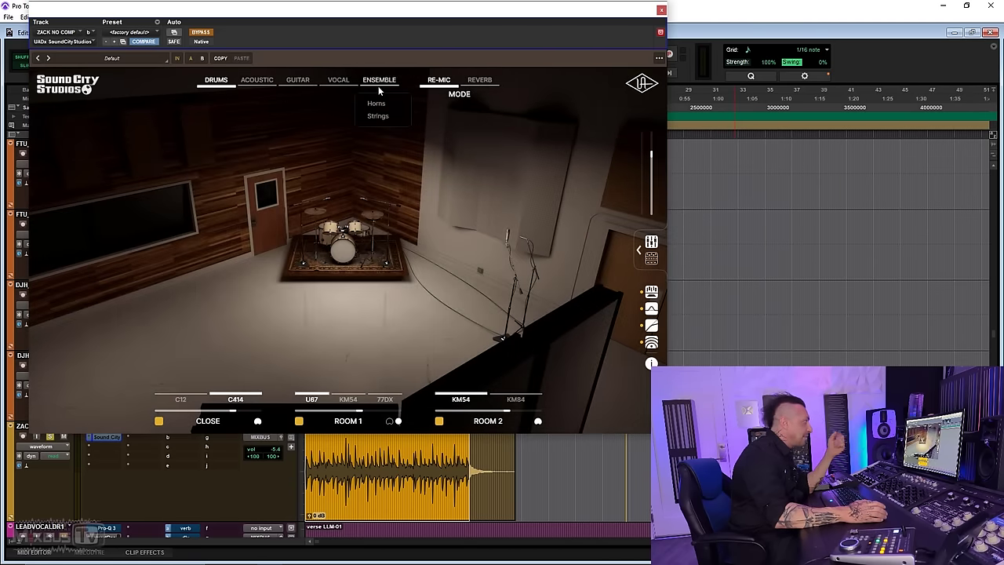
pyautogui.click(379, 103)
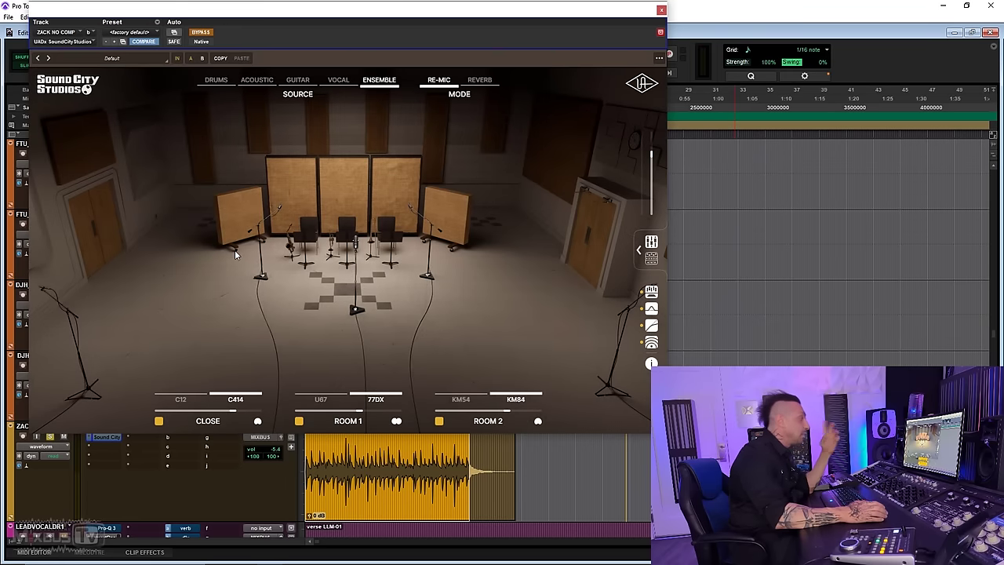
# Show the channel mixer beside the room again and set the source to Acoustic Live
pyautogui.click(639, 252)
pyautogui.moveTo(193, 83)
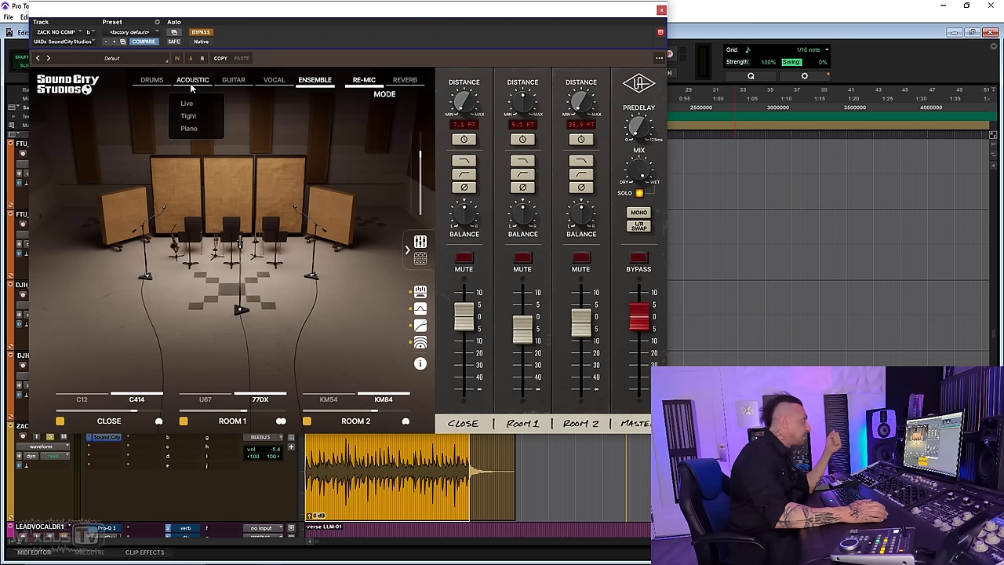
pyautogui.click(189, 106)
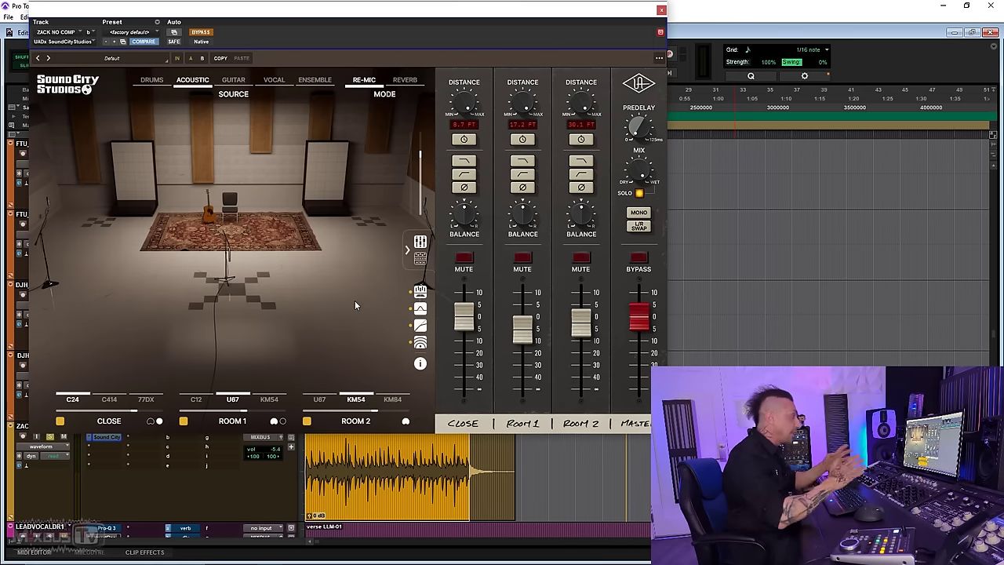
# Turn off the equalizer, dynamics and chamber in the master effects and return to the channel mixer
pyautogui.click(421, 257)
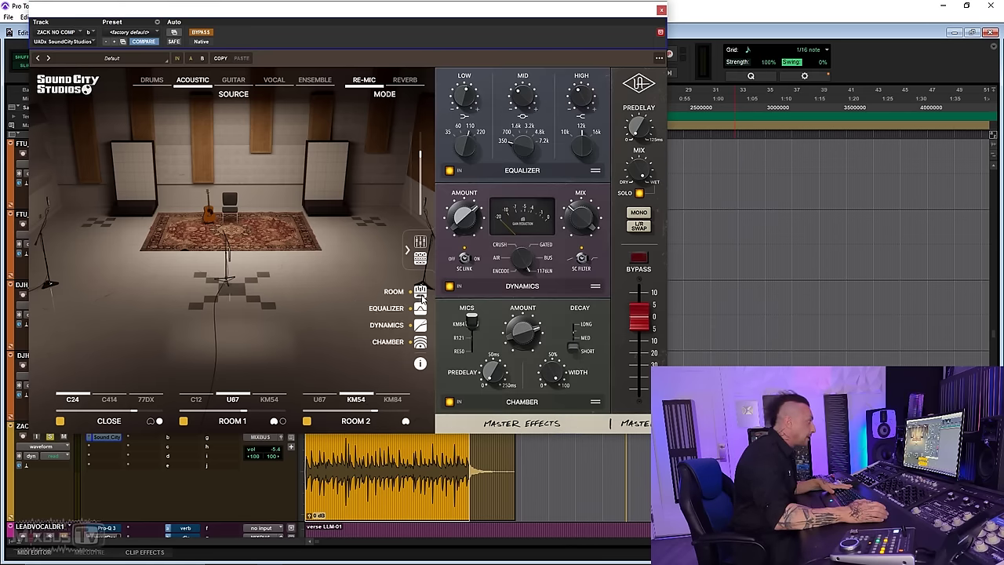
pyautogui.click(420, 344)
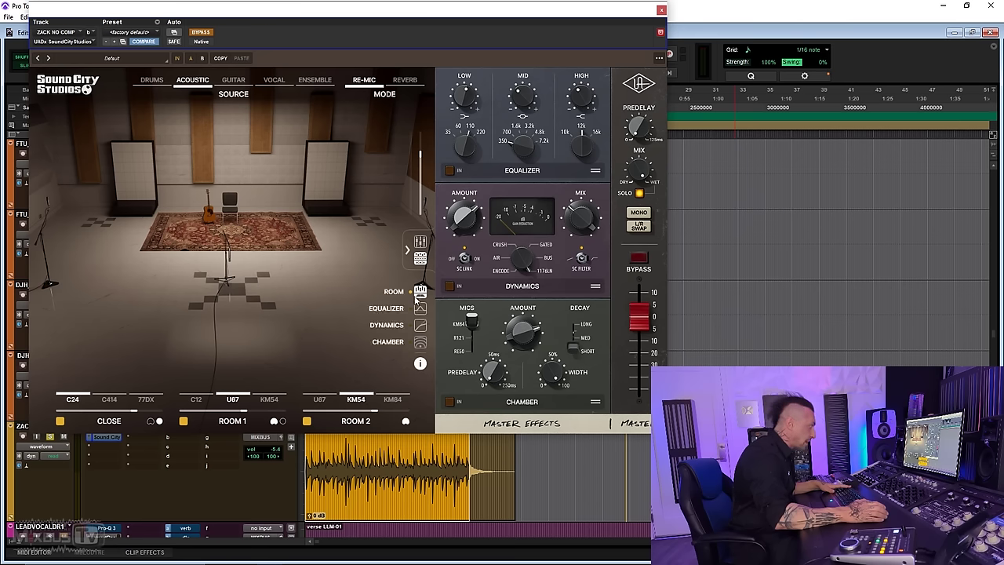
pyautogui.click(420, 243)
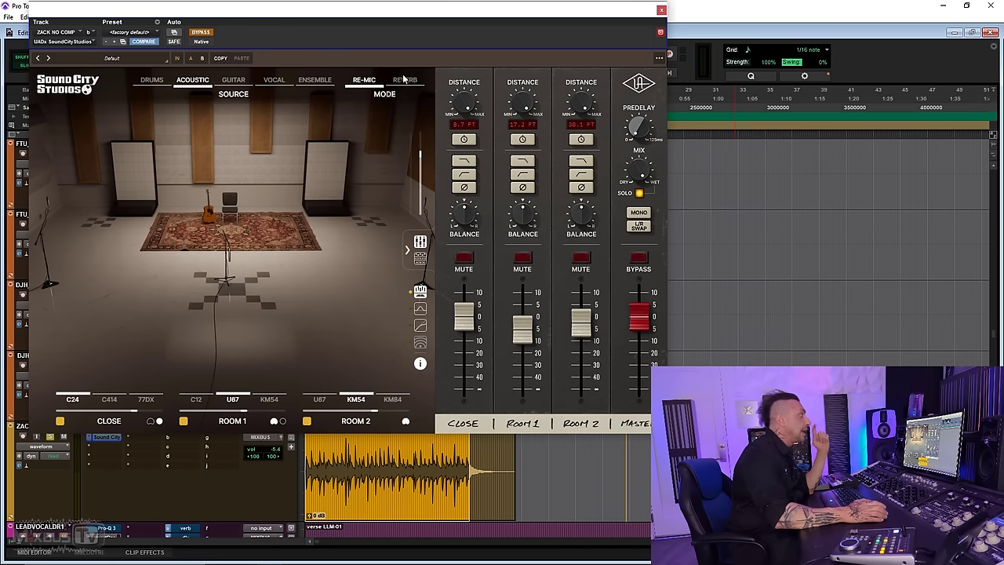
# Preview the Reverb mode and return to Re-Mic mode
pyautogui.click(406, 80)
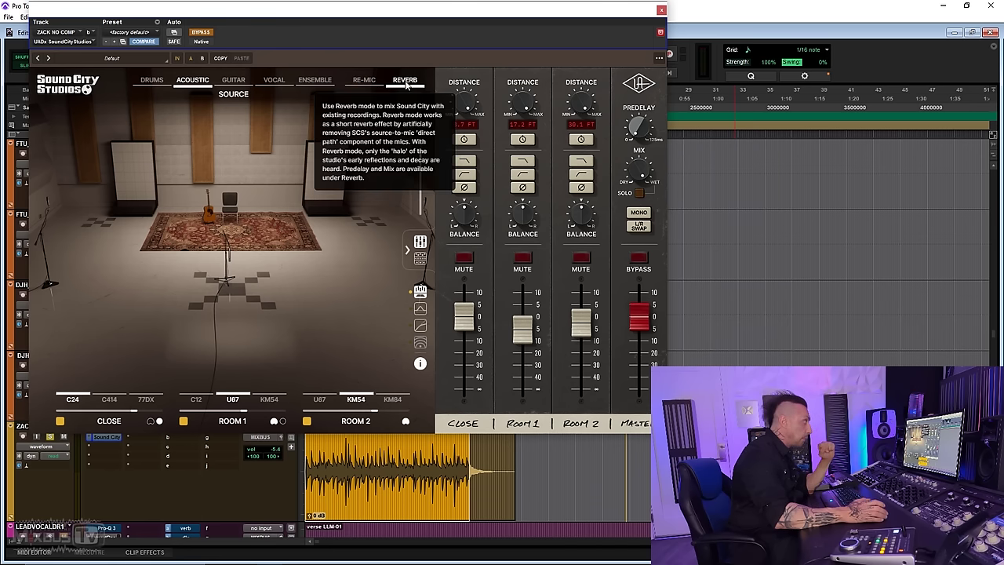
pyautogui.click(362, 81)
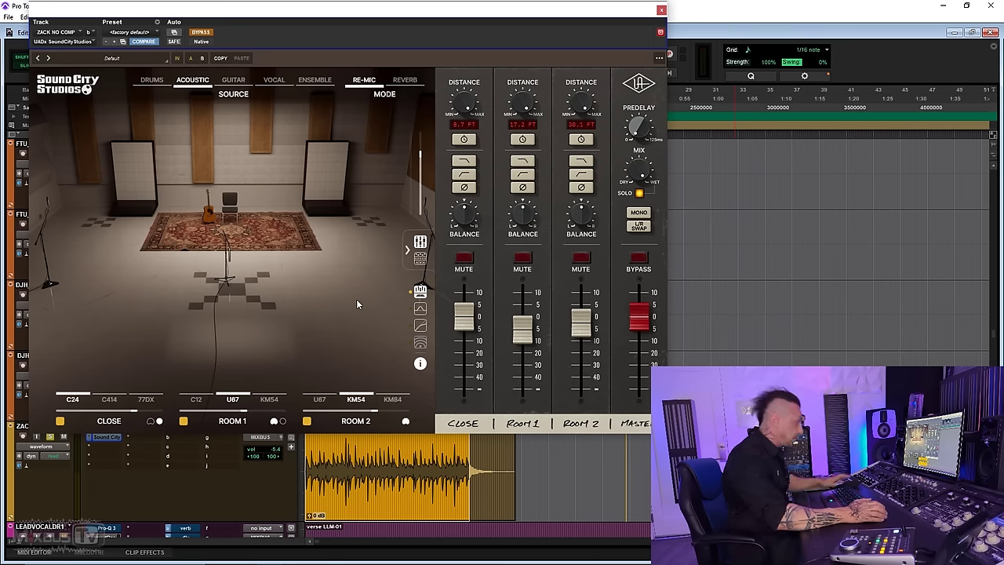
# Preview the C414 and 77DX microphones for the Close channel and select the C12
pyautogui.click(108, 400)
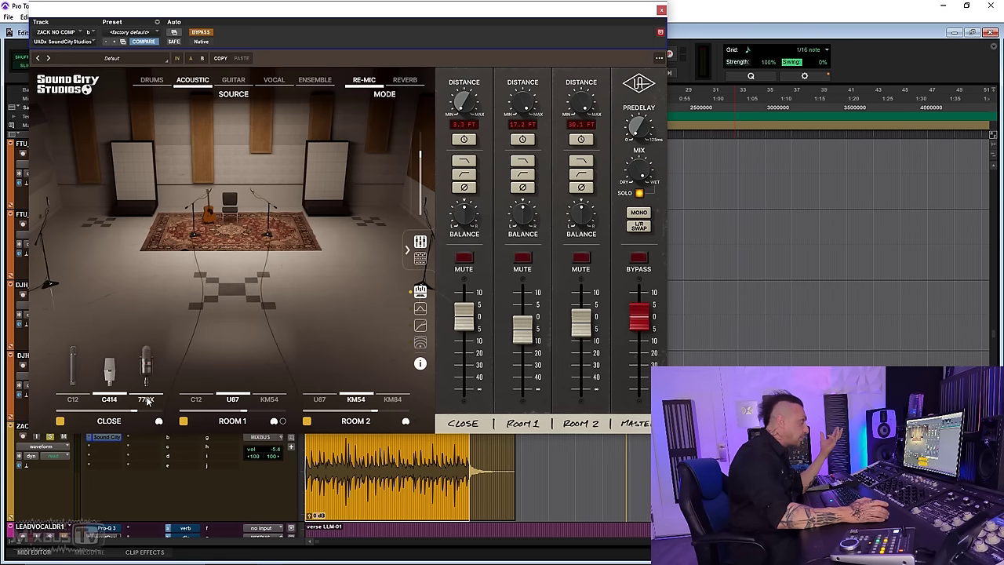
pyautogui.click(147, 401)
pyautogui.click(74, 400)
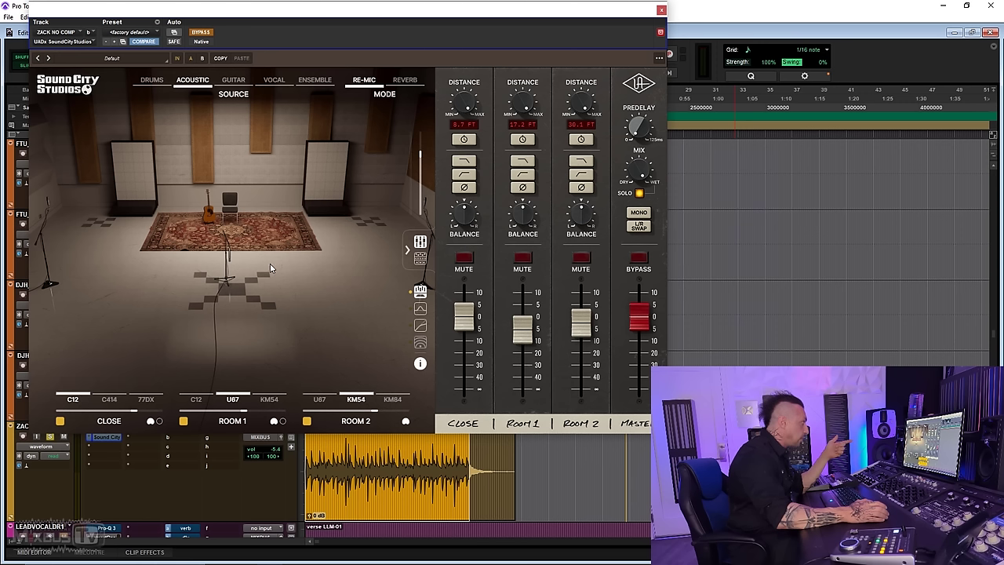
# Move the Close microphone to about 5.2 ft from the guitar and mute Room 1 and Room 2
pyautogui.moveTo(224, 248); pyautogui.dragTo(223, 220)
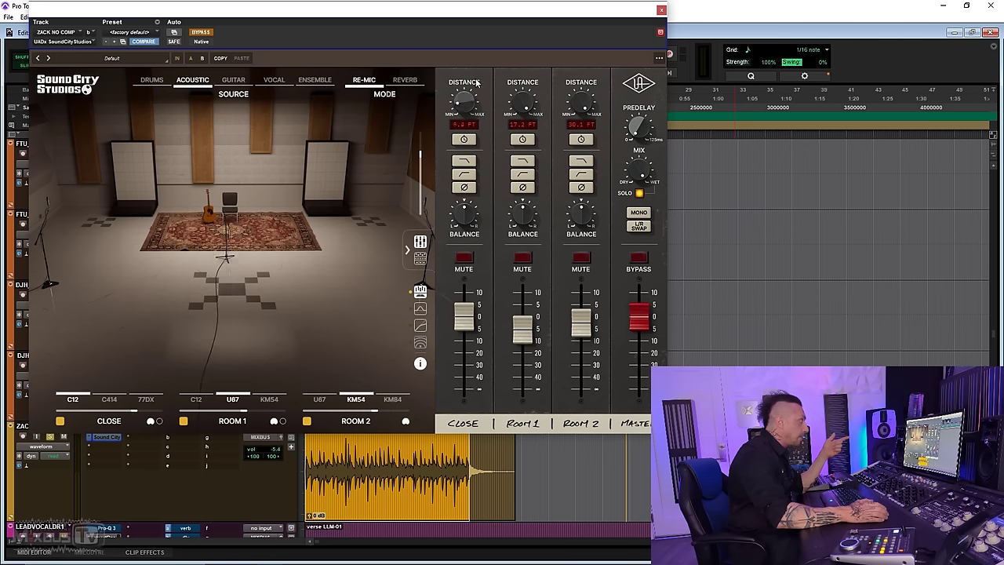
pyautogui.moveTo(213, 422)
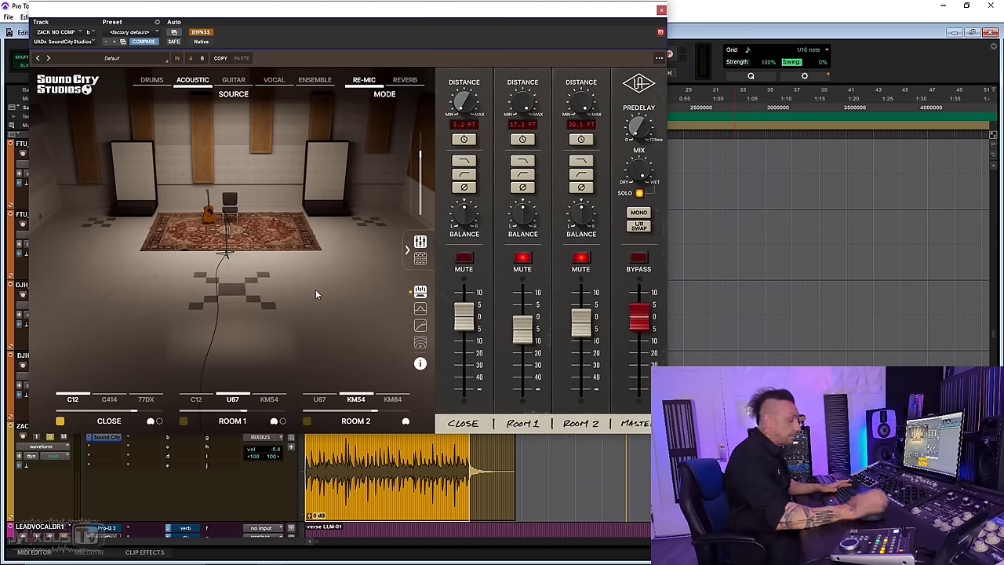
# Listen to the bypassed guitar track, turn off the plug-in bypass and play it through the Close C12 alone
pyautogui.press('space')
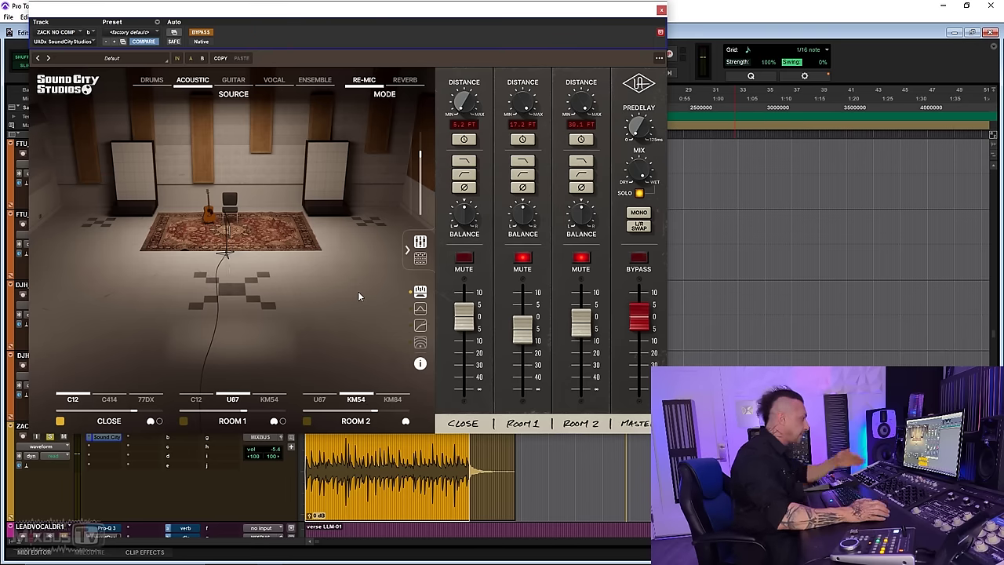
pyautogui.click(200, 33)
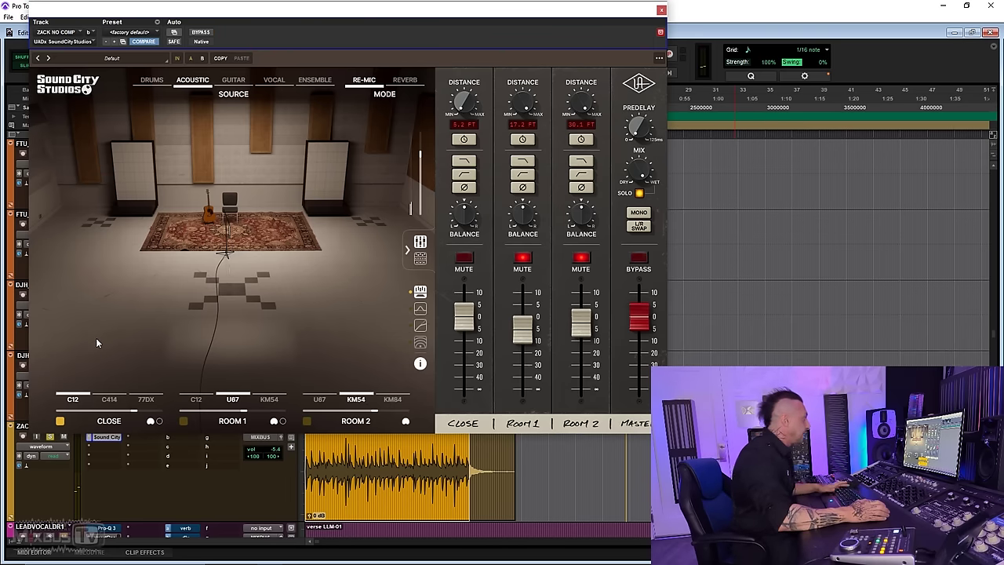
pyautogui.click(421, 262)
pyautogui.click(420, 242)
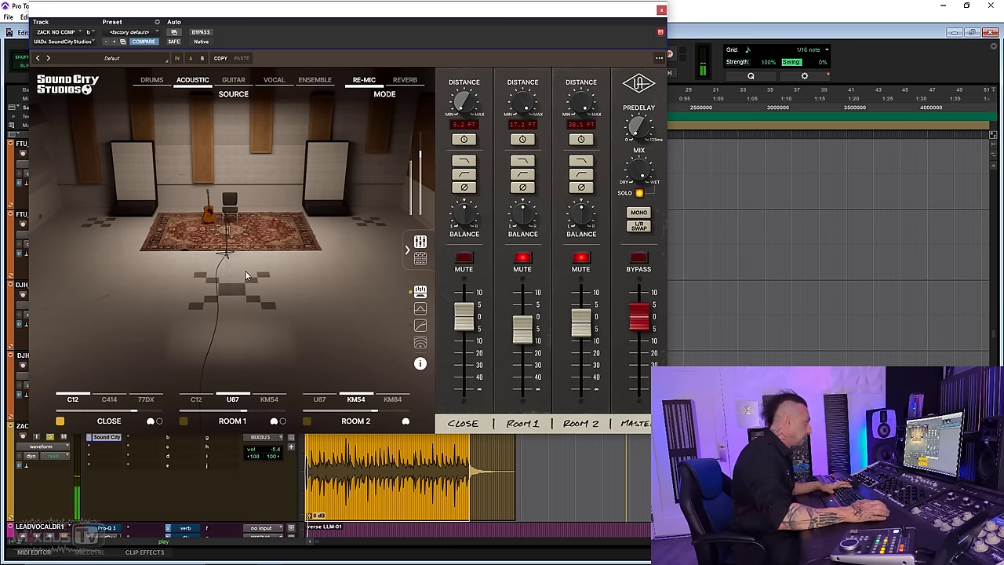
pyautogui.moveTo(86, 394)
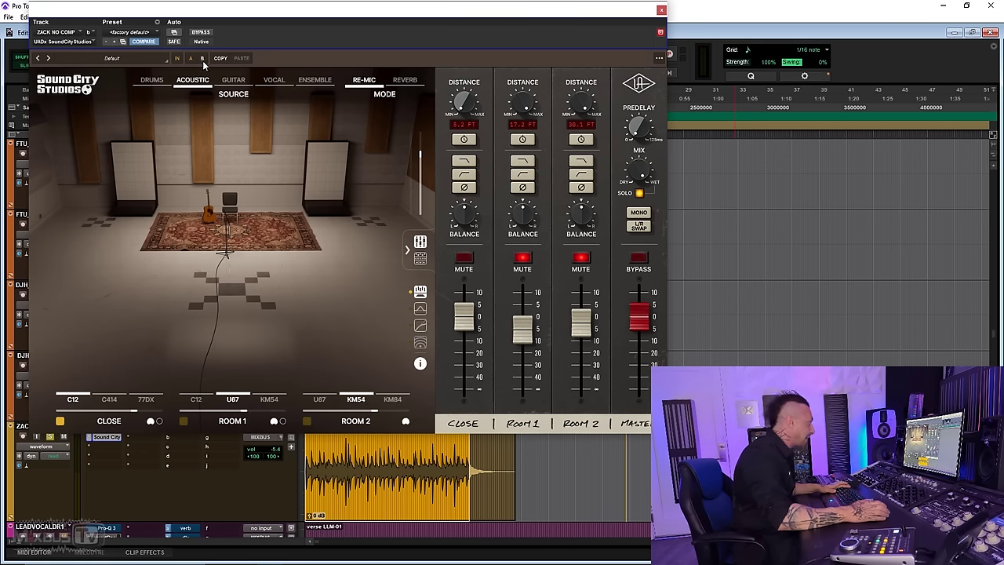
pyautogui.press('space')
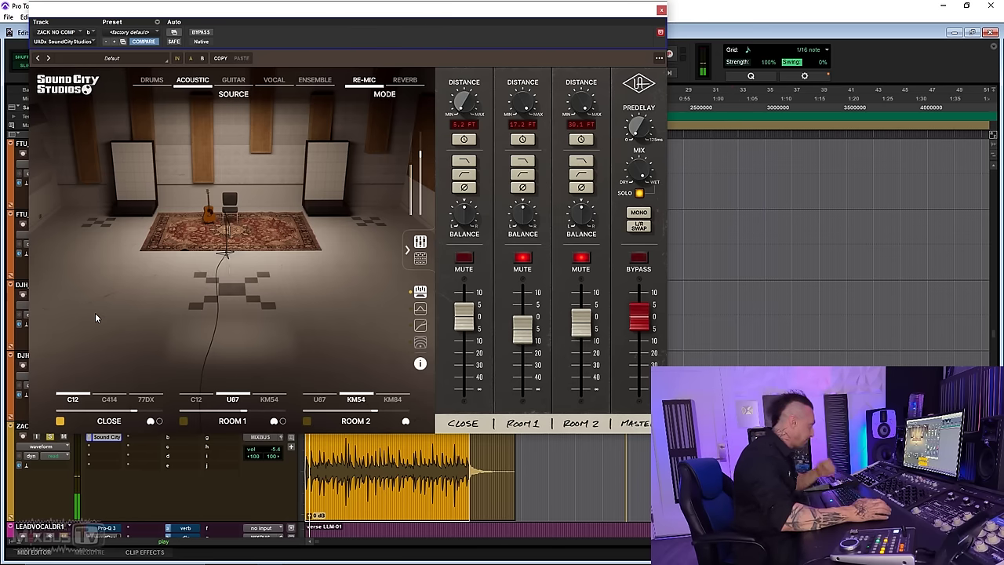
# Compare the C414 and 77DX Close microphones during playback, moving the 77DX nearer the guitar, and return to the C12
pyautogui.click(110, 399)
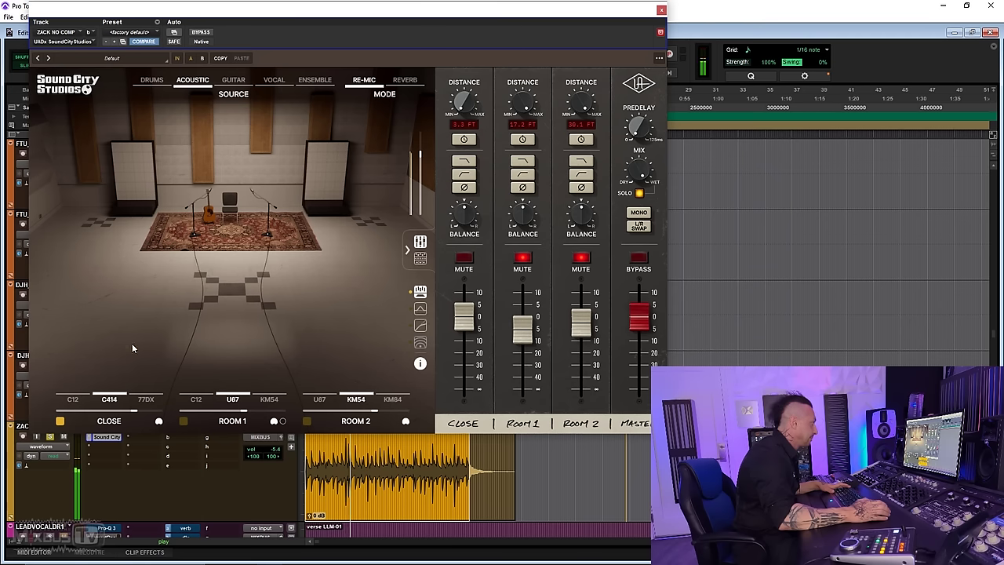
pyautogui.click(145, 398)
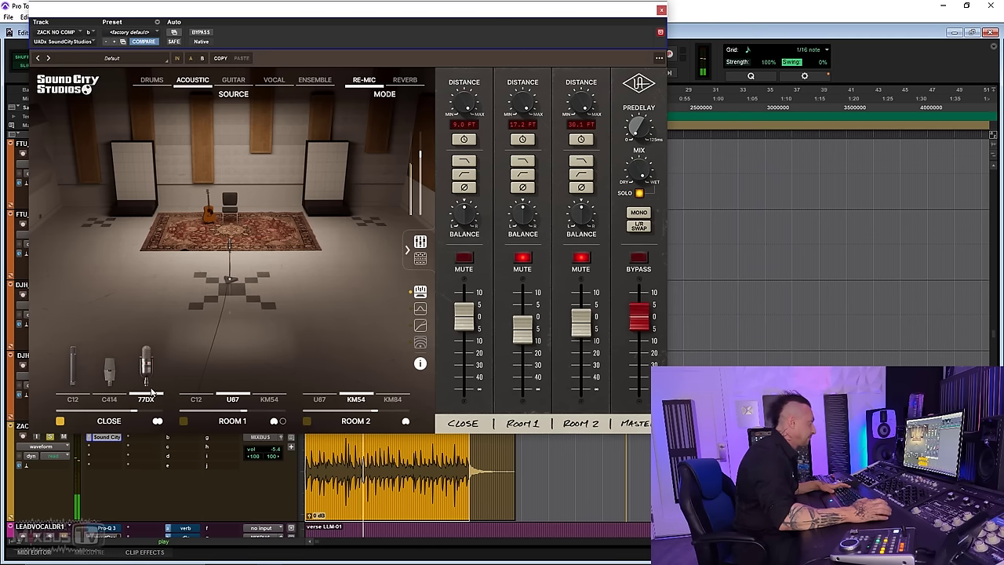
pyautogui.moveTo(237, 274); pyautogui.dragTo(230, 253)
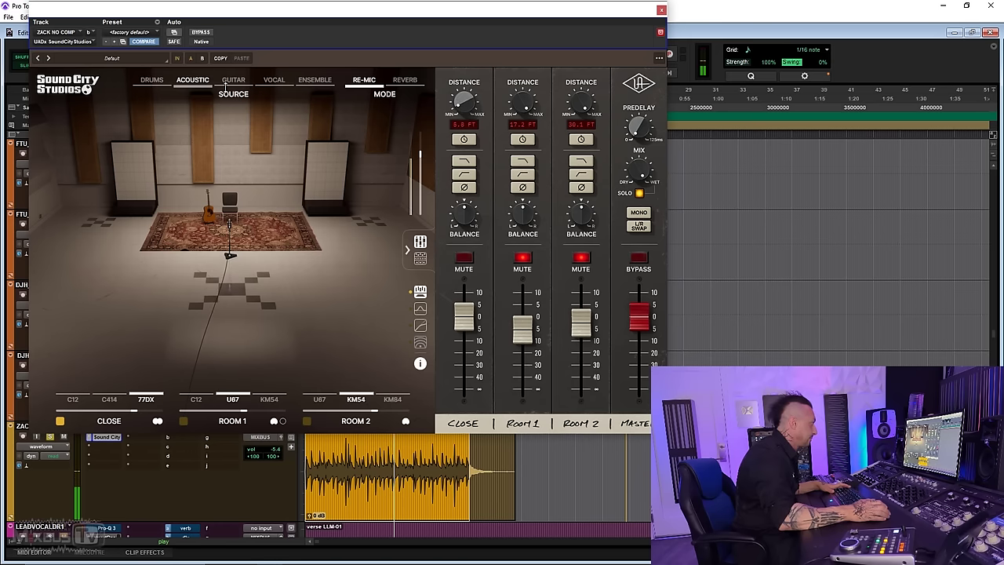
pyautogui.click(110, 399)
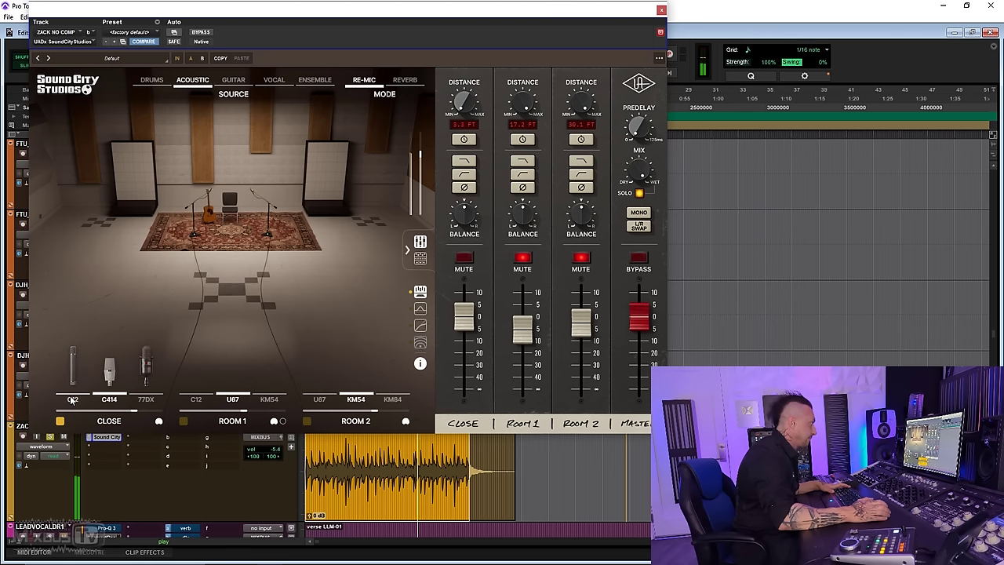
pyautogui.click(72, 399)
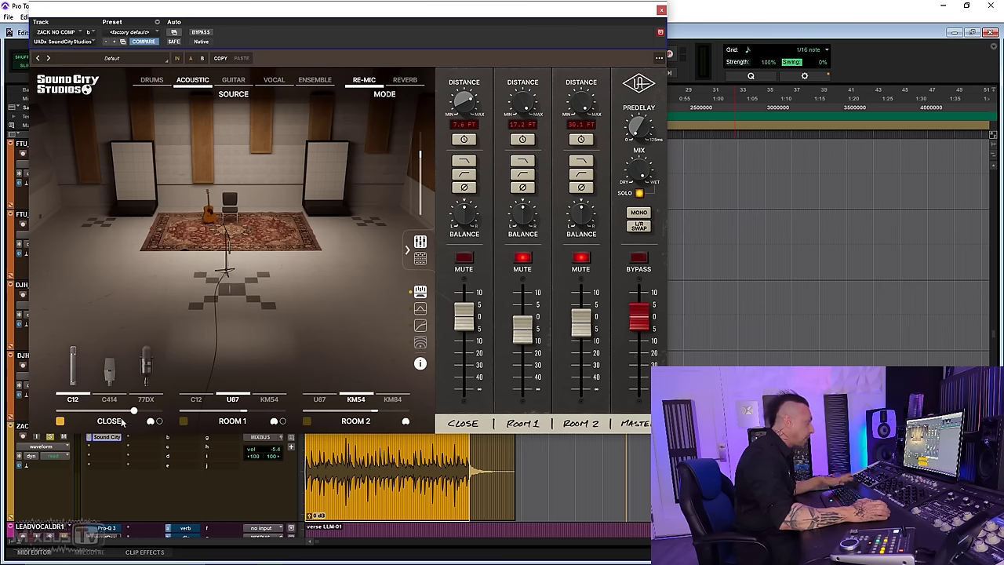
# Compare the Close microphone's cardioid and omni patterns by alternating between them during playback
pyautogui.click(157, 421)
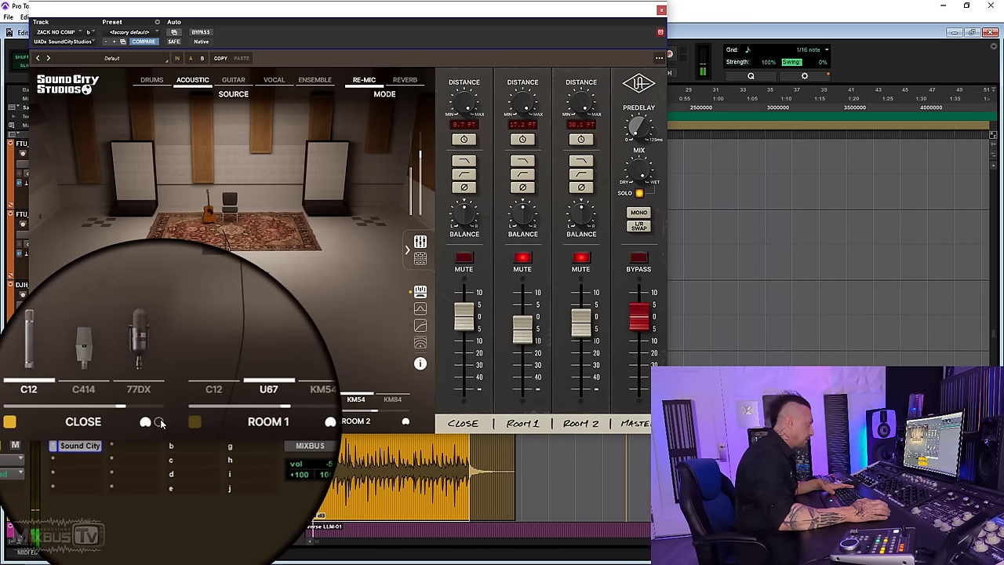
pyautogui.click(159, 421)
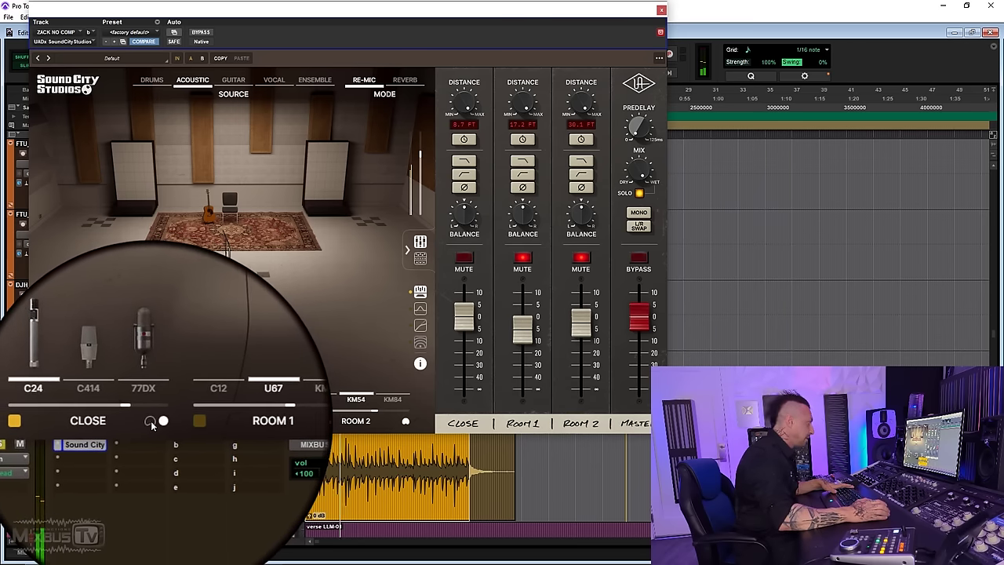
pyautogui.click(153, 423)
pyautogui.click(160, 423)
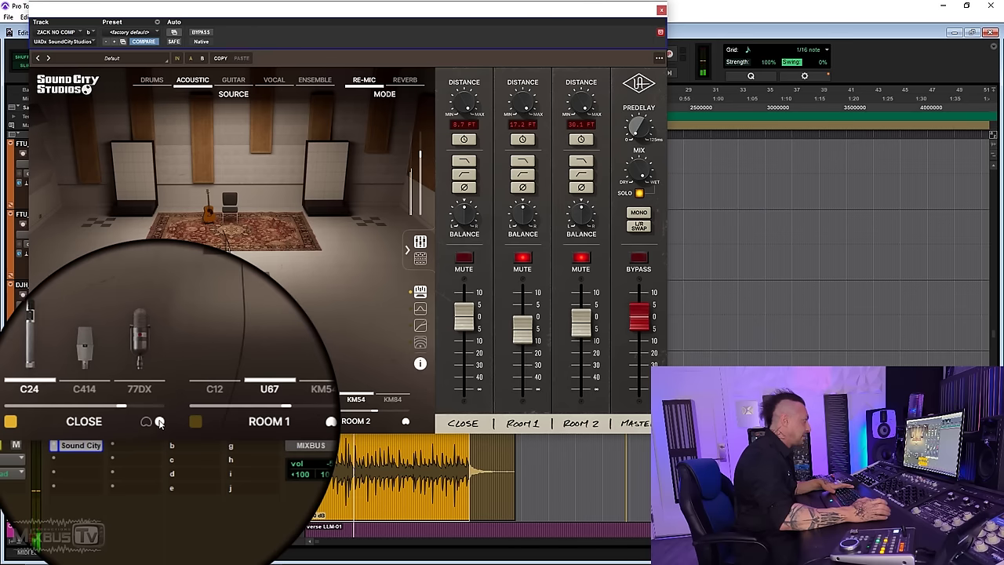
pyautogui.click(151, 423)
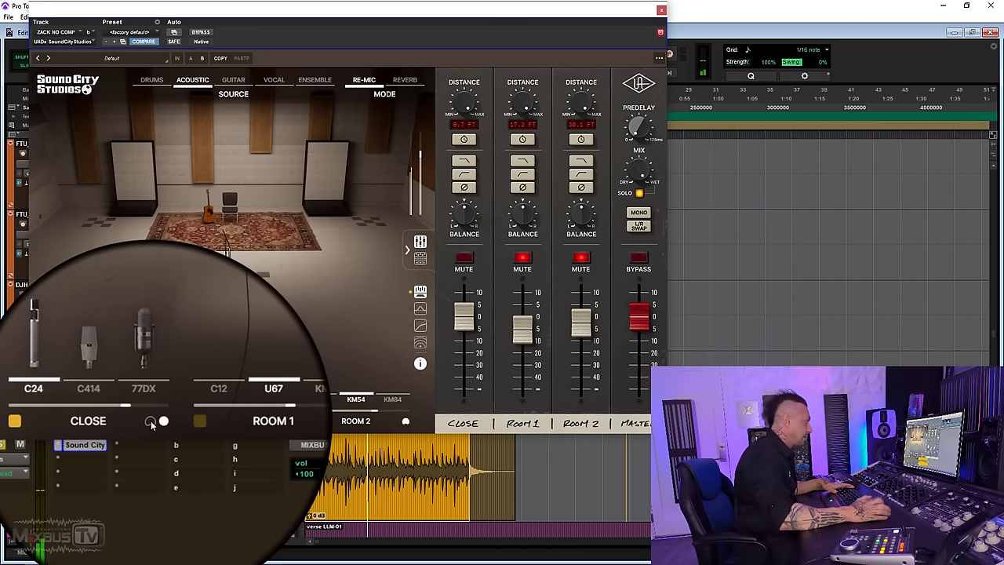
pyautogui.click(160, 423)
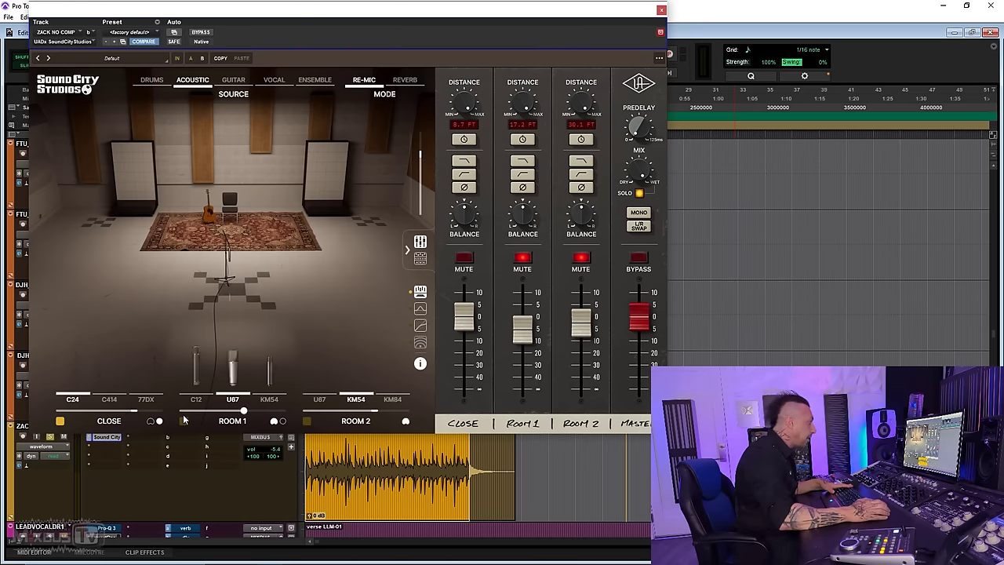
# Set the Close microphone to the cardioid C12 and move it to about 5.2 ft from the guitar during playback
pyautogui.click(149, 420)
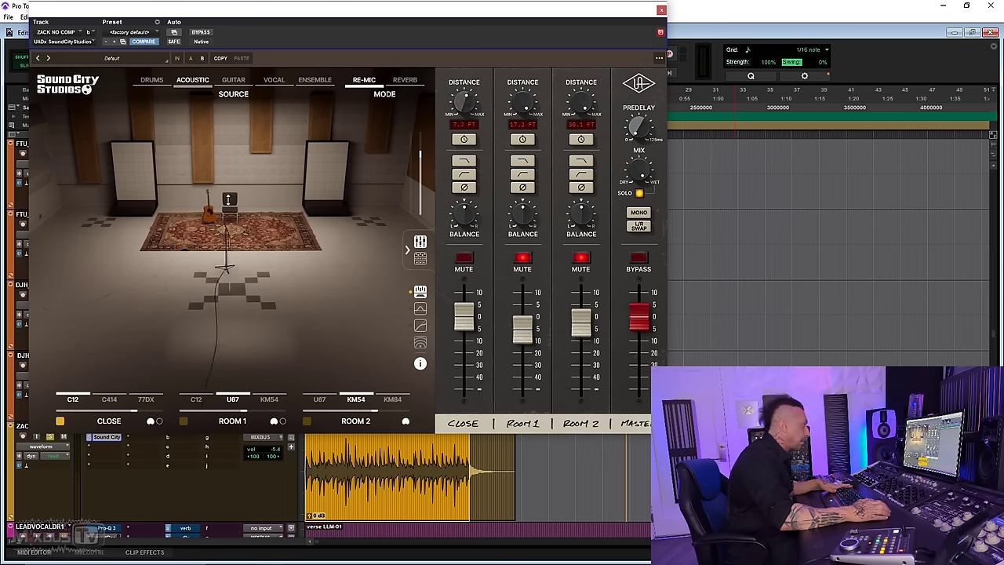
pyautogui.press('space')
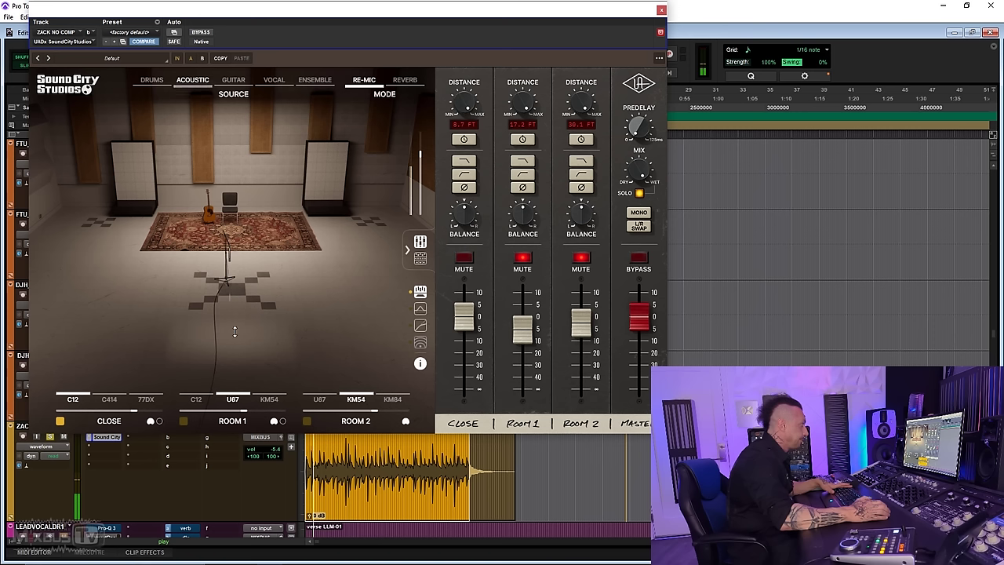
pyautogui.moveTo(236, 291); pyautogui.dragTo(229, 231)
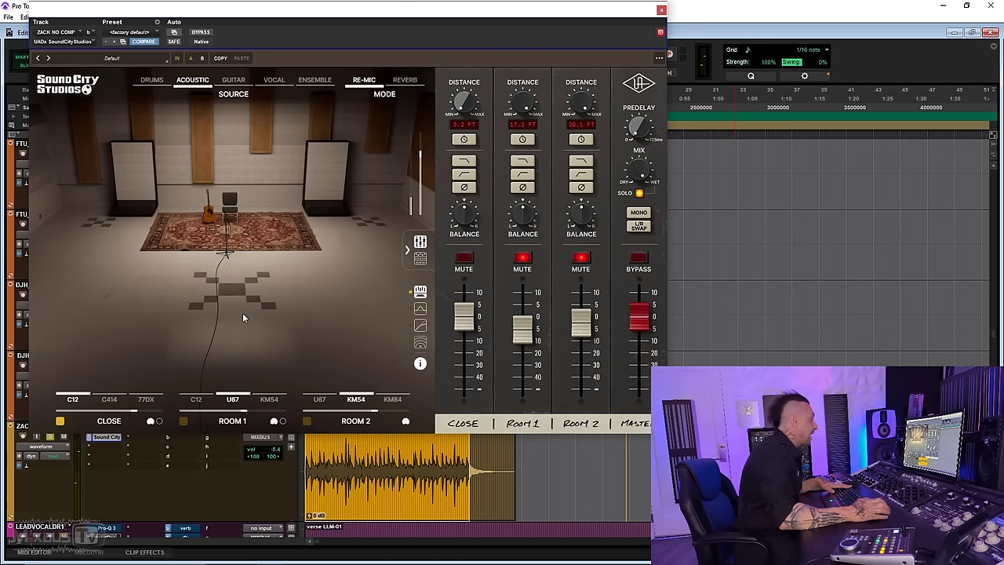
# Mute the Close channel, enable Room 1 with its fader at 0, and select the C12 for Room 1
pyautogui.click(182, 421)
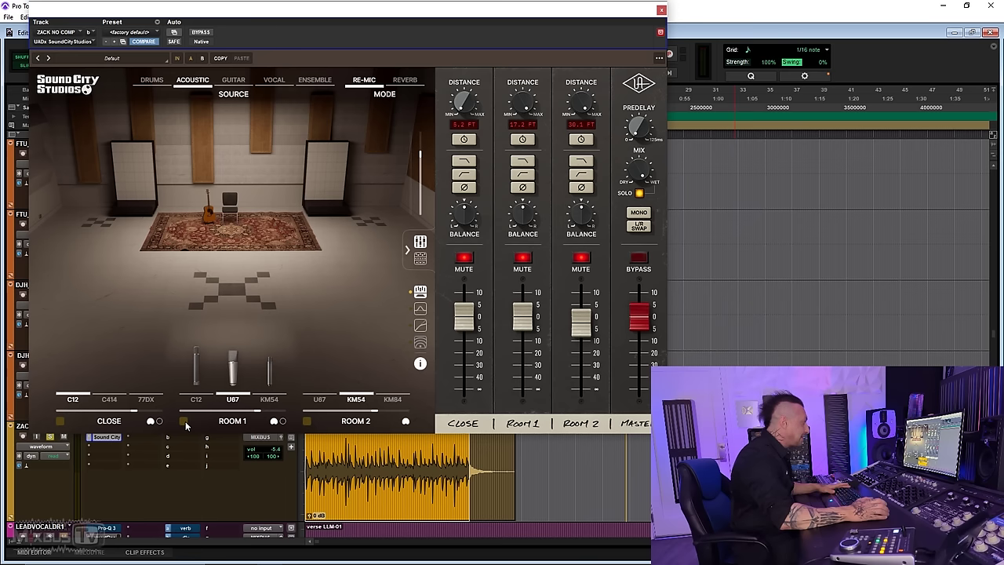
pyautogui.click(183, 421)
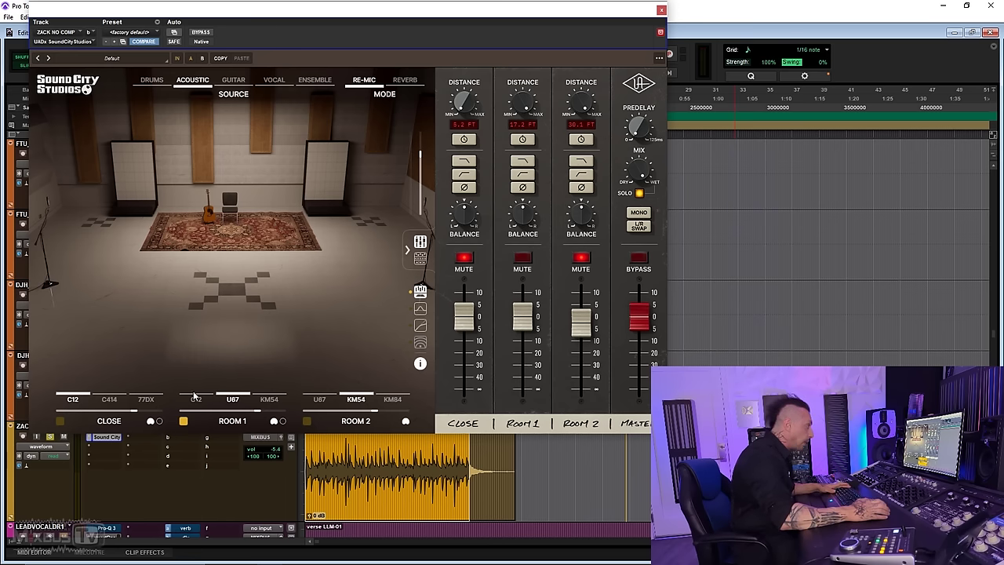
pyautogui.click(195, 398)
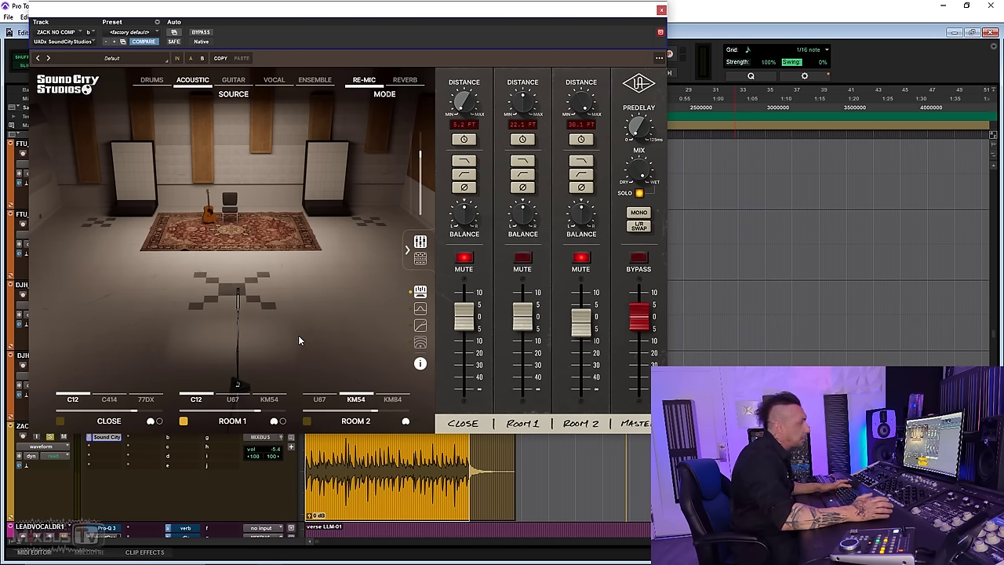
# Compare the Room 1 C12 and U67 at different distances during playback, and return to the C12
pyautogui.press('space')
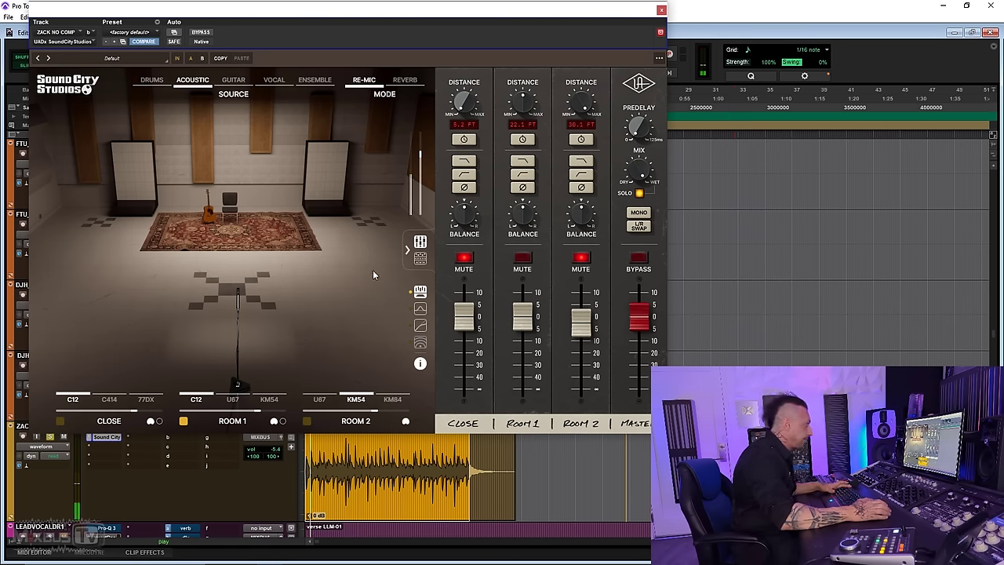
pyautogui.moveTo(525, 113)
pyautogui.mouseDown()
pyautogui.moveTo(523, 169)
pyautogui.moveTo(527, 59)
pyautogui.moveTo(529, 102)
pyautogui.mouseUp()
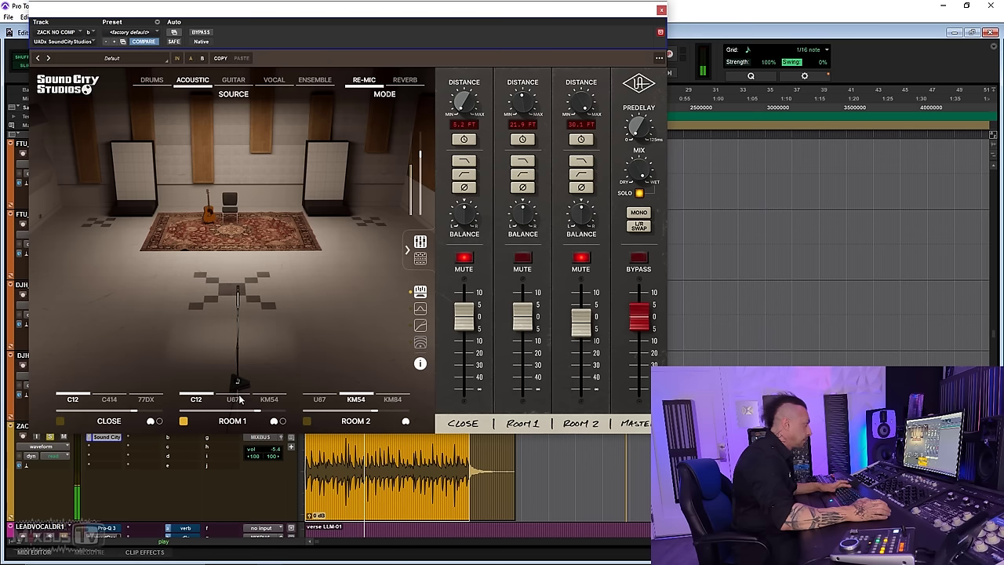
pyautogui.click(232, 399)
pyautogui.press('space')
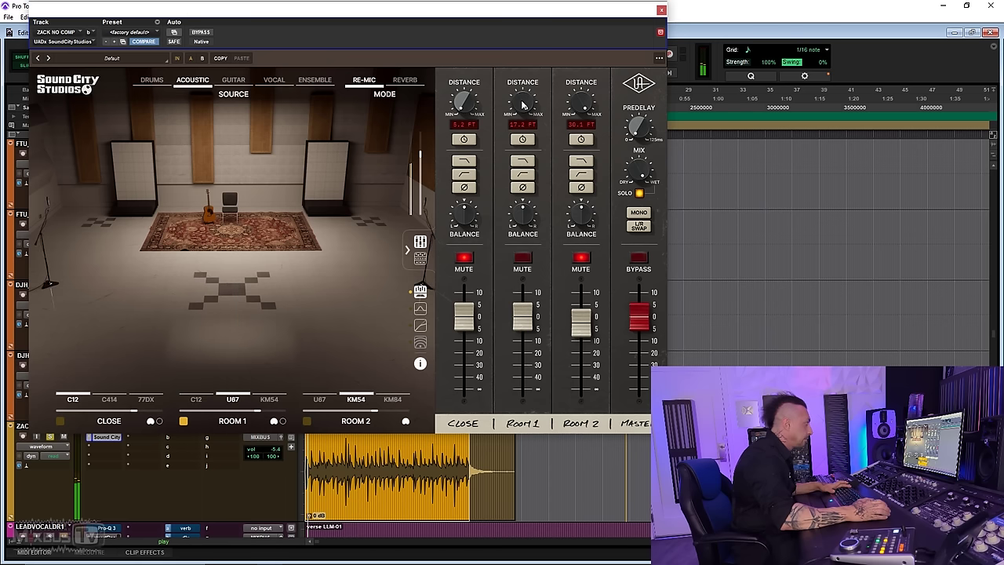
pyautogui.moveTo(521, 115); pyautogui.dragTo(523, 191)
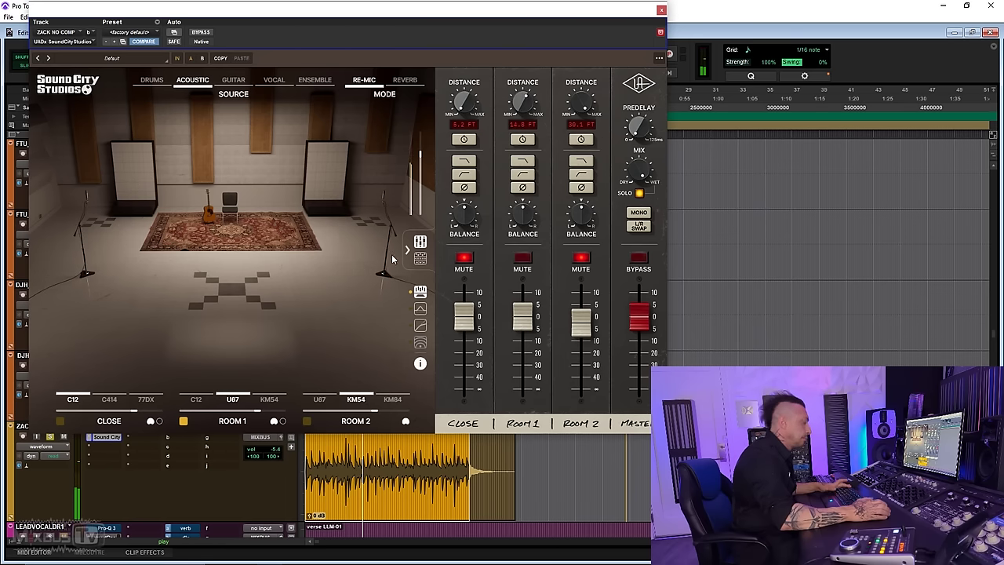
pyautogui.click(197, 400)
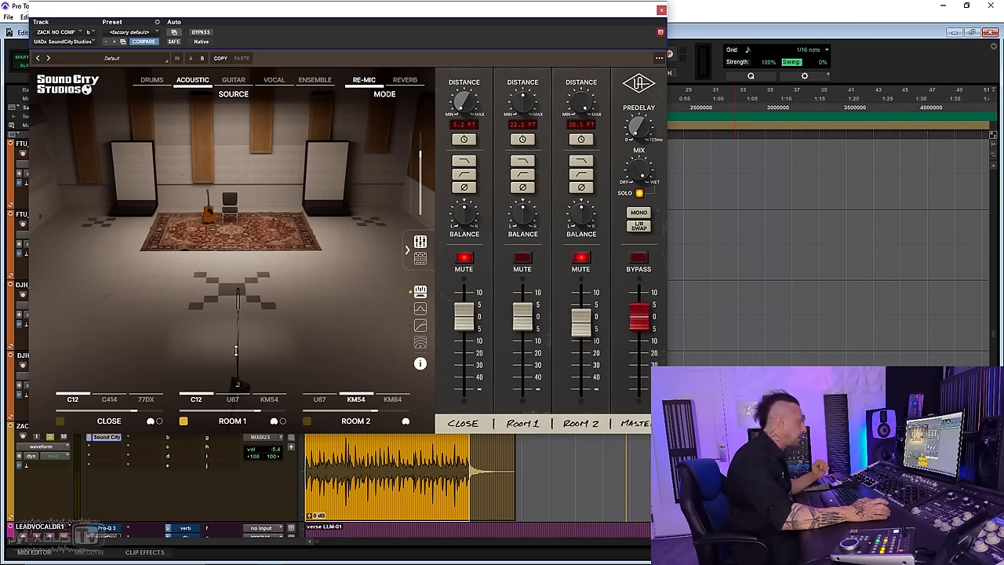
# Compare the U67 and KM54 on Room 1 during playback, settling on the KM54 at about 16.7 ft
pyautogui.click(242, 400)
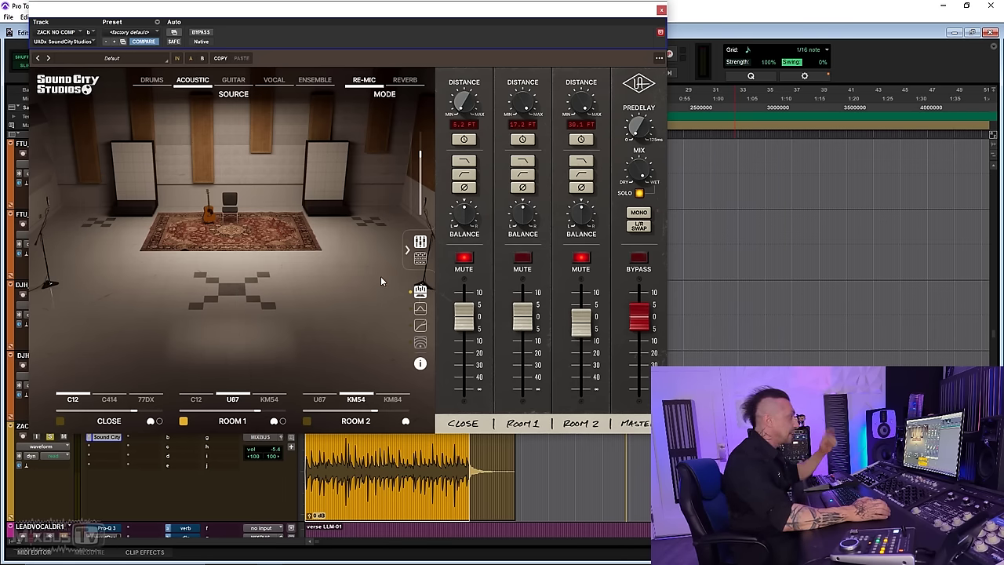
pyautogui.click(269, 399)
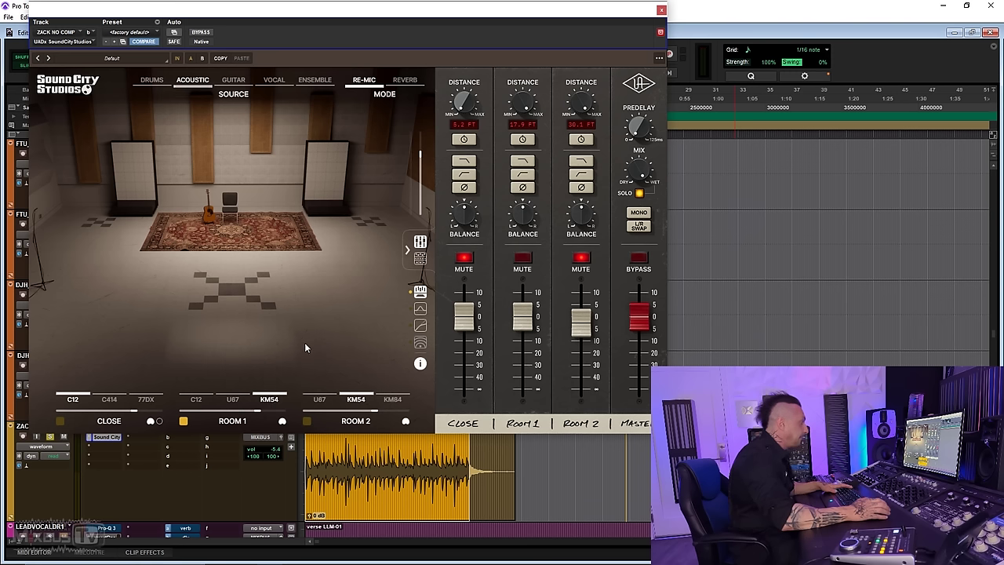
pyautogui.press('space')
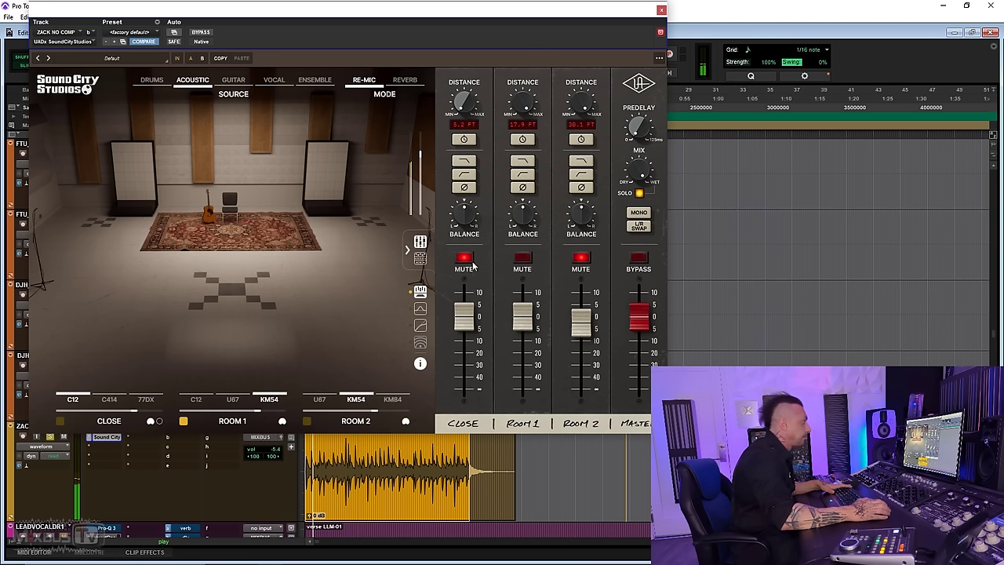
pyautogui.moveTo(522, 102)
pyautogui.mouseDown()
pyautogui.moveTo(515, 210)
pyautogui.moveTo(497, 116)
pyautogui.moveTo(490, 164)
pyautogui.moveTo(492, 198)
pyautogui.moveTo(520, 102)
pyautogui.mouseUp()
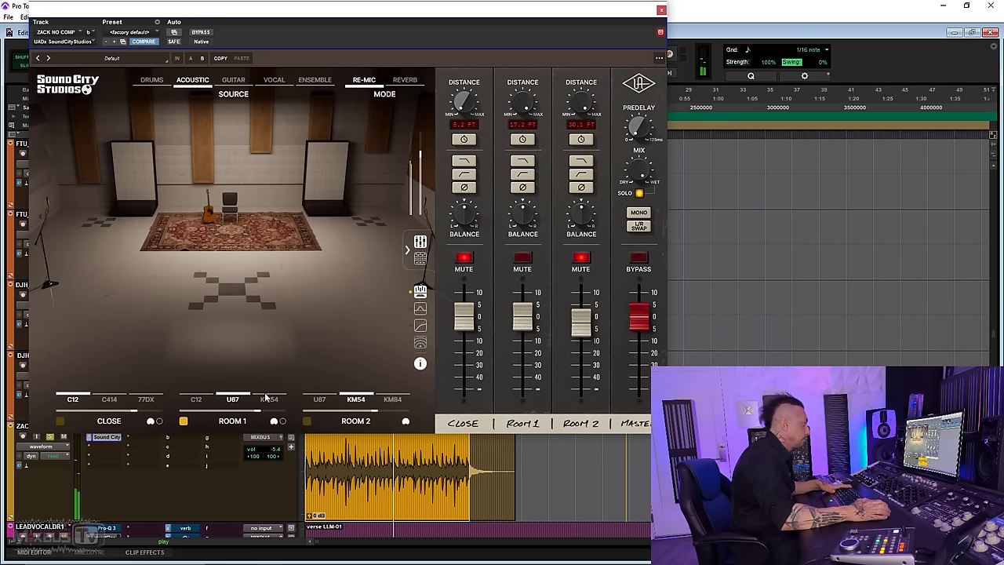
pyautogui.click(273, 386)
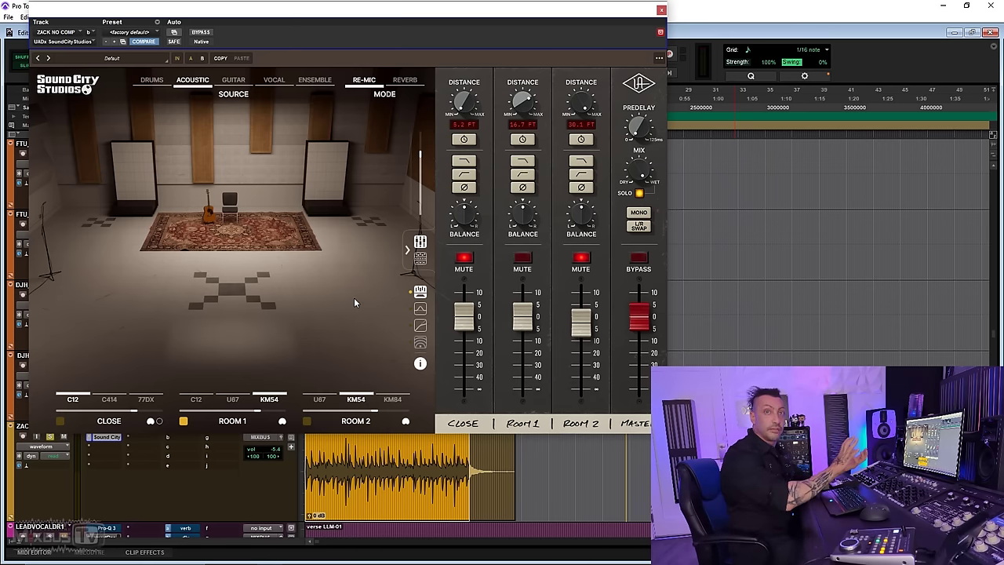
# Enable the Close microphone alongside Room 1, compare the Room 1 U67 and KM54, and lower the KM54's fader to about -6
pyautogui.click(60, 422)
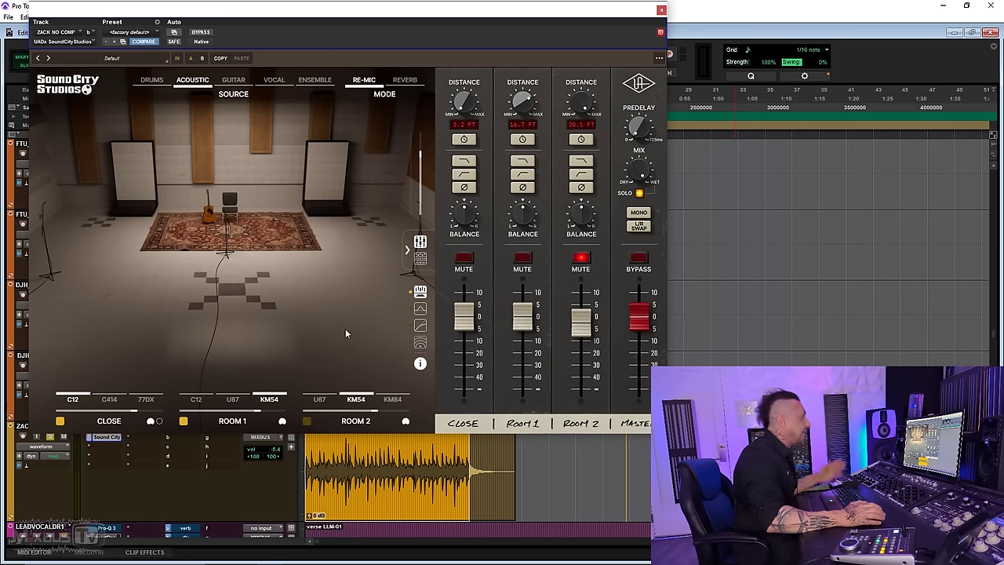
pyautogui.press('space')
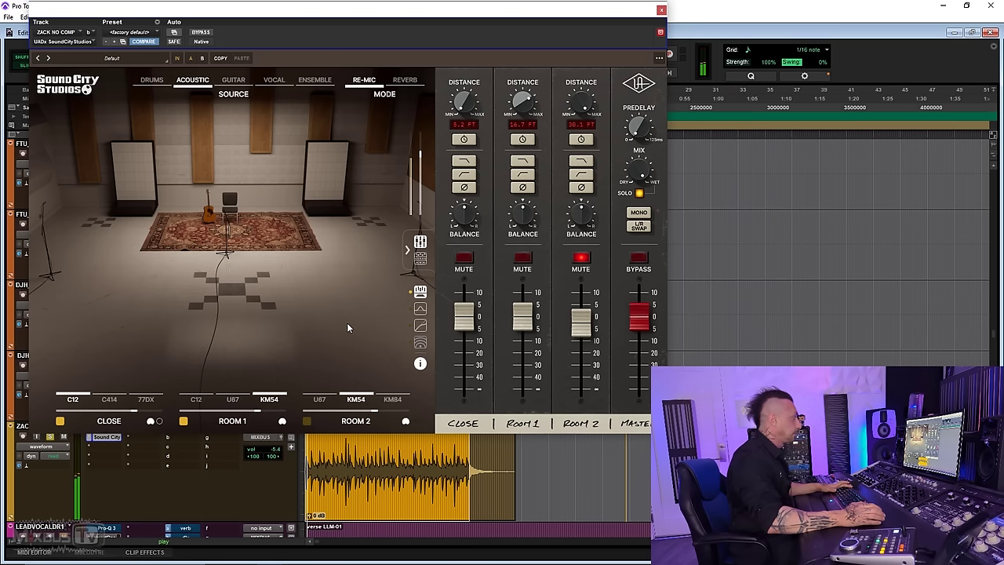
pyautogui.moveTo(514, 313)
pyautogui.mouseDown()
pyautogui.moveTo(522, 378)
pyautogui.moveTo(522, 326)
pyautogui.mouseUp()
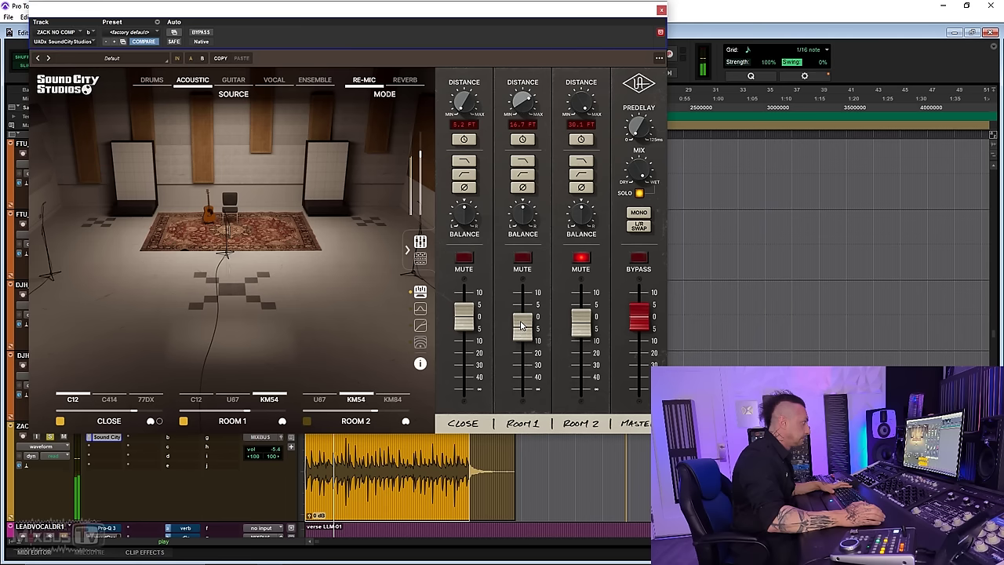
pyautogui.click(233, 400)
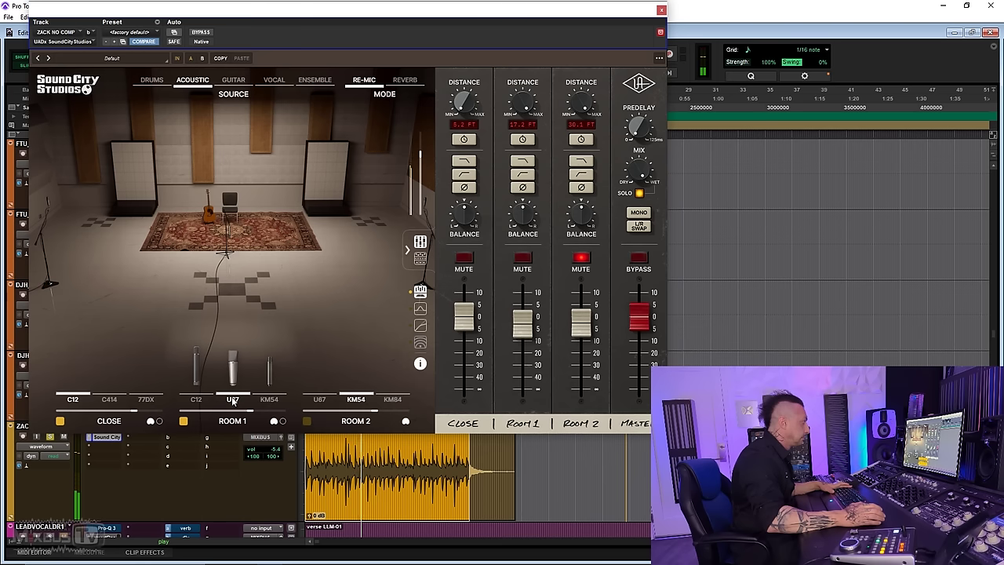
pyautogui.click(271, 399)
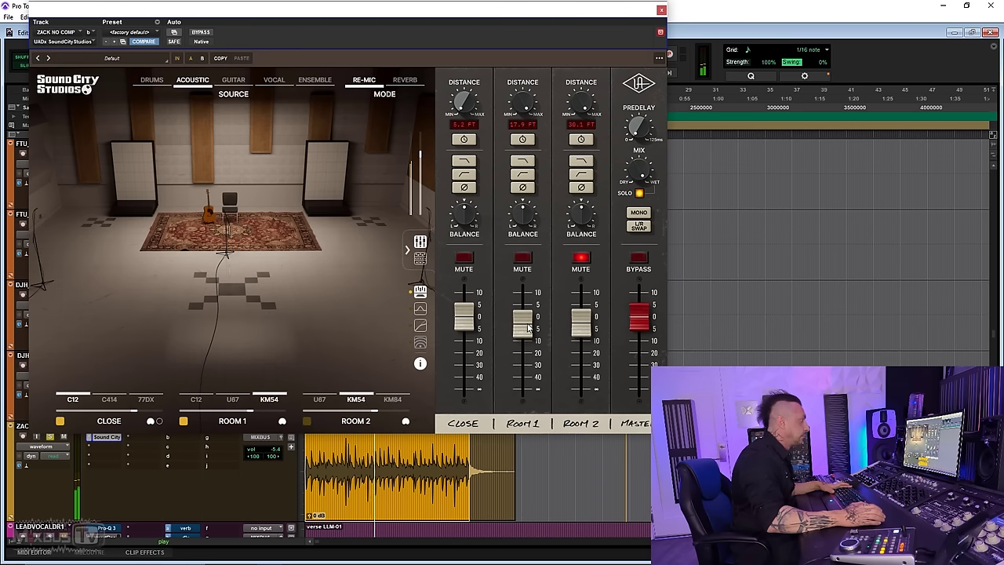
pyautogui.moveTo(523, 317); pyautogui.dragTo(527, 328)
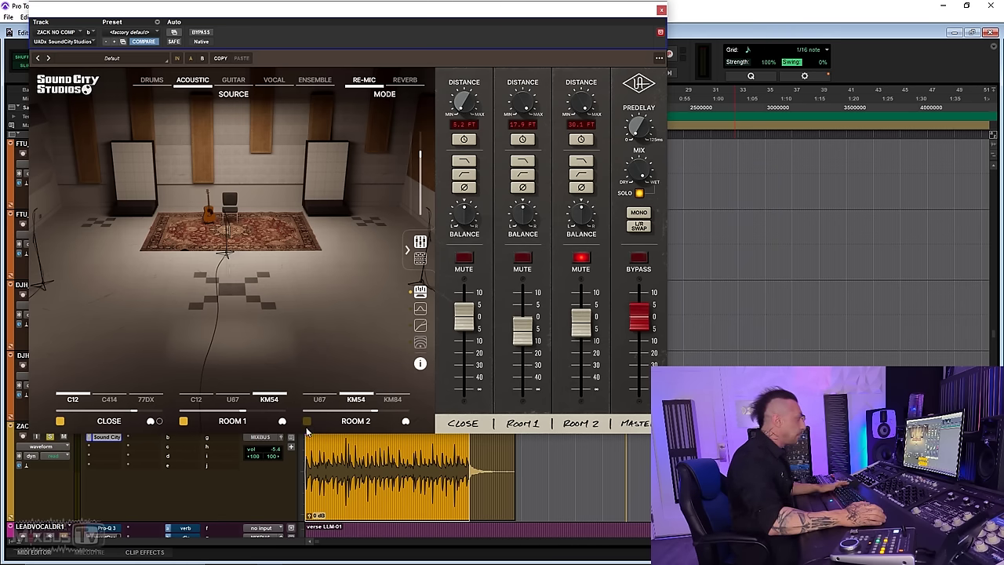
# Isolate Room 2 and compare its U67, KM54 and KM84 microphones during playback
pyautogui.click(307, 421)
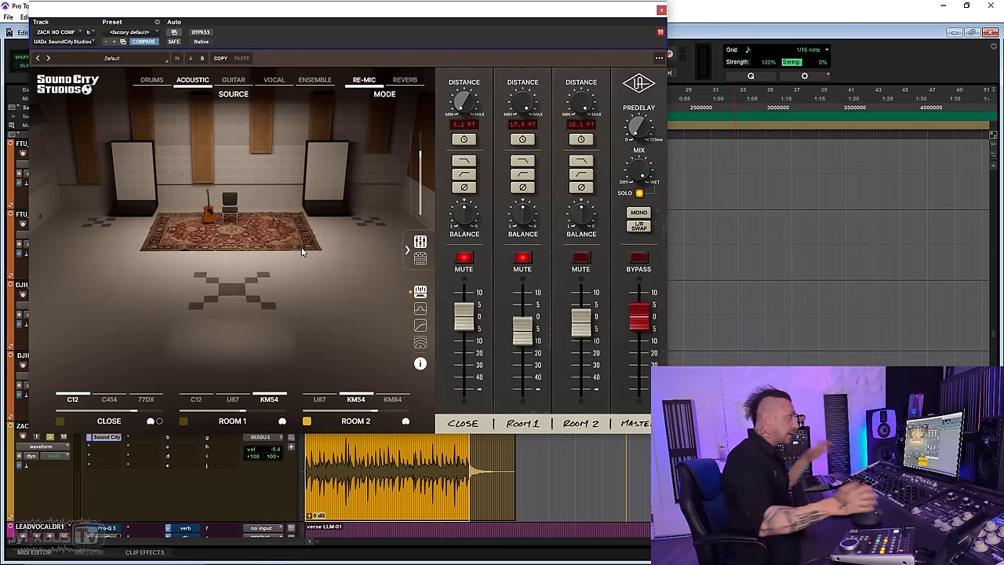
pyautogui.click(318, 400)
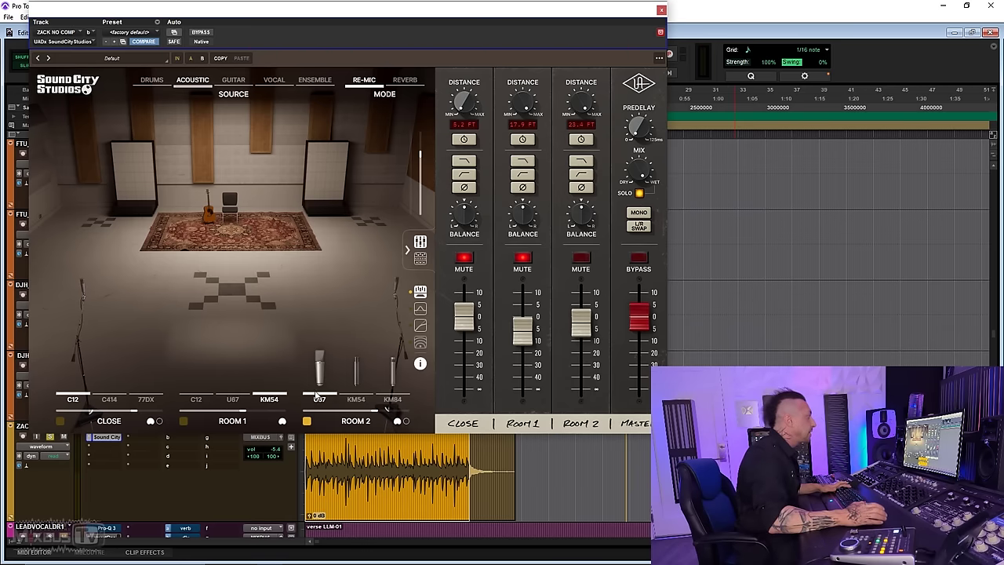
pyautogui.press('space')
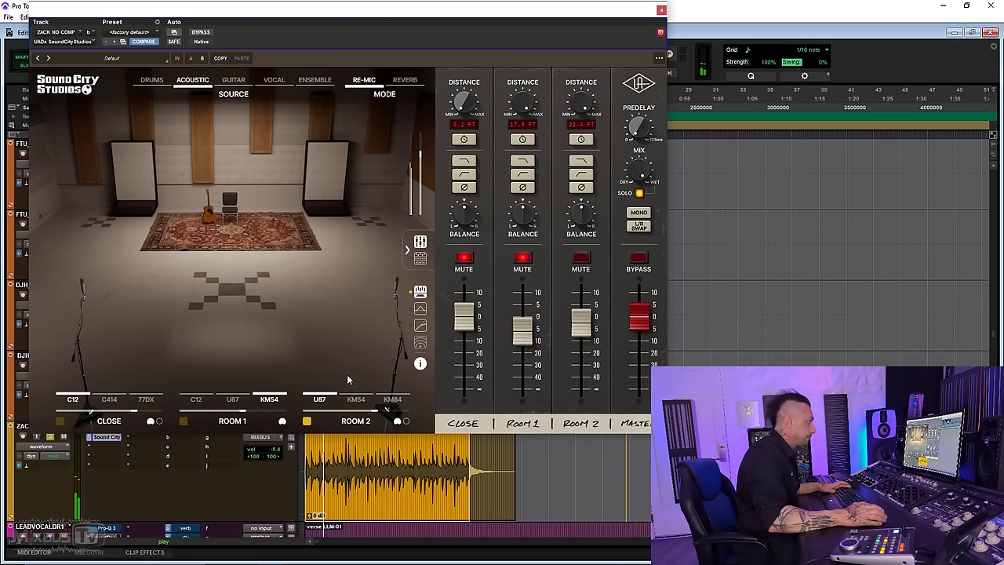
pyautogui.click(356, 400)
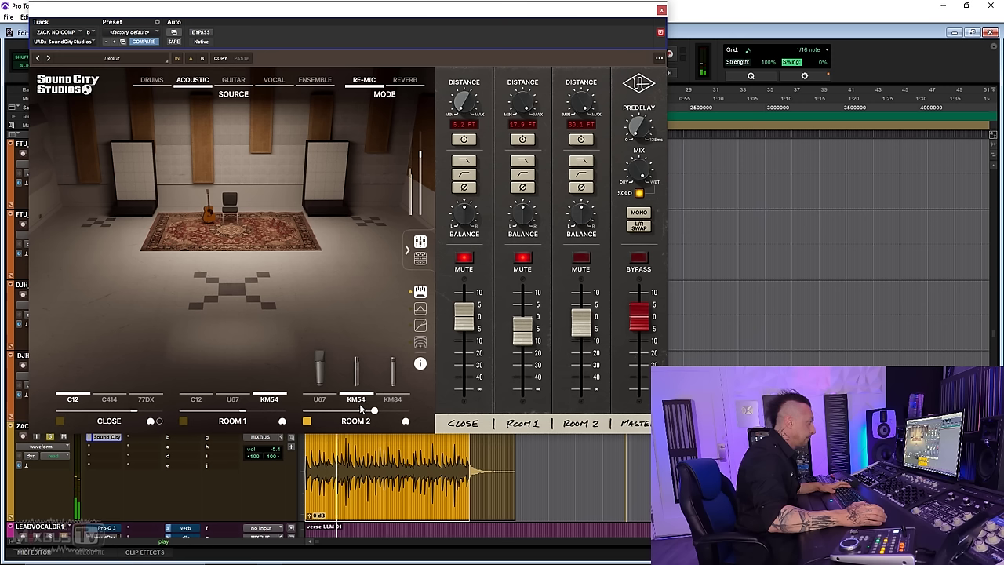
pyautogui.click(392, 399)
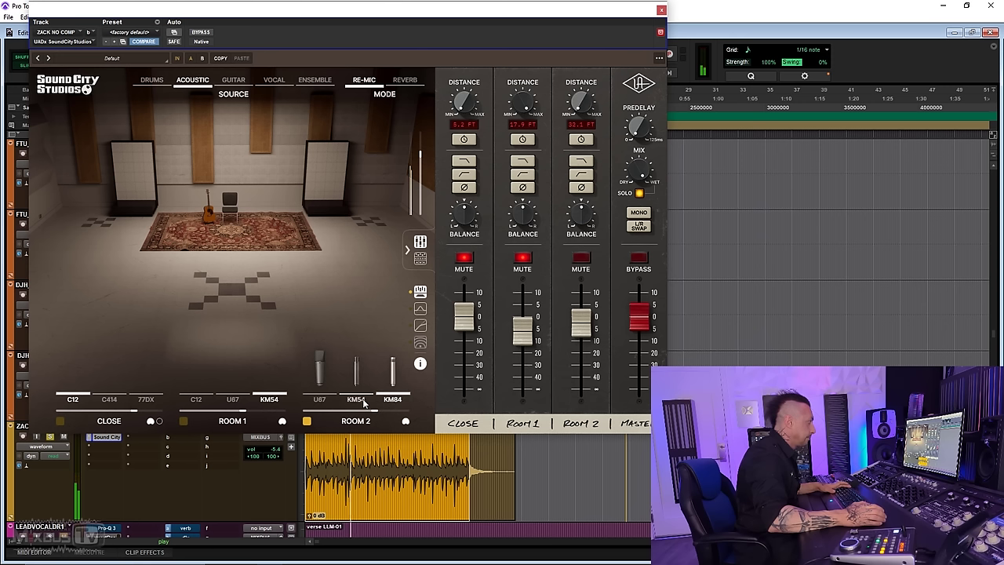
pyautogui.click(358, 399)
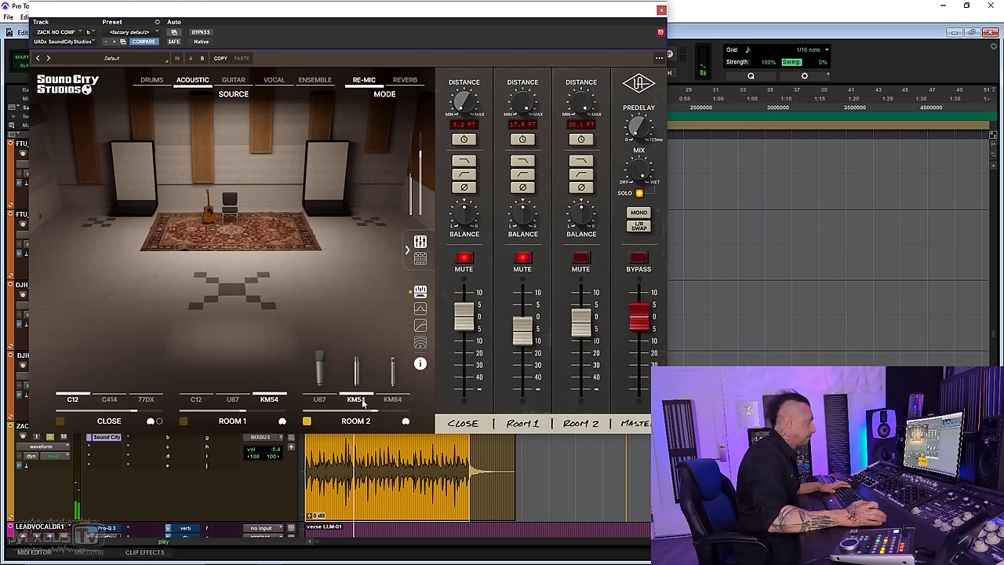
# Select the U67 for Room 2, compare its cardioid and omni patterns, and set it to omni at about 22.2 ft
pyautogui.click(320, 399)
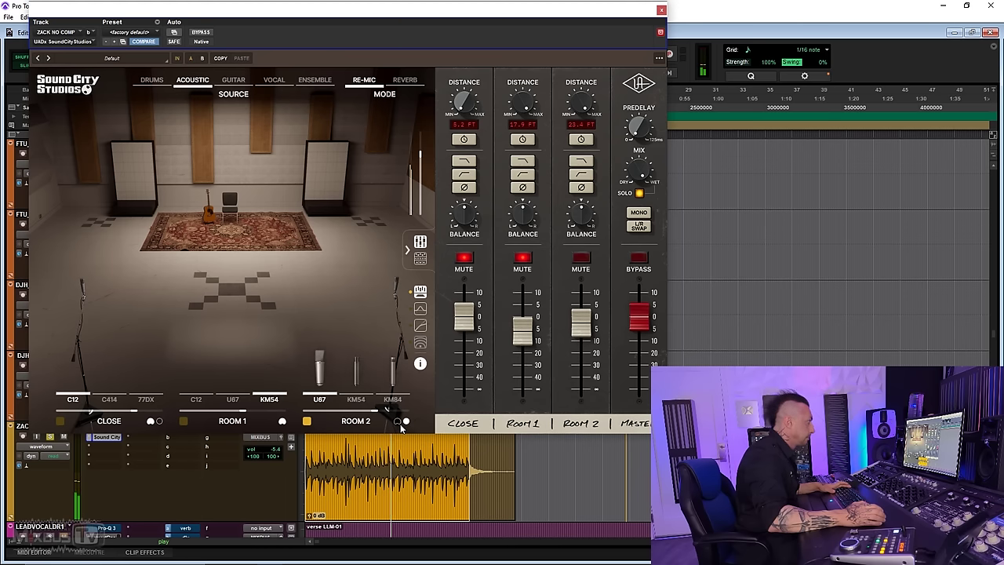
pyautogui.click(399, 423)
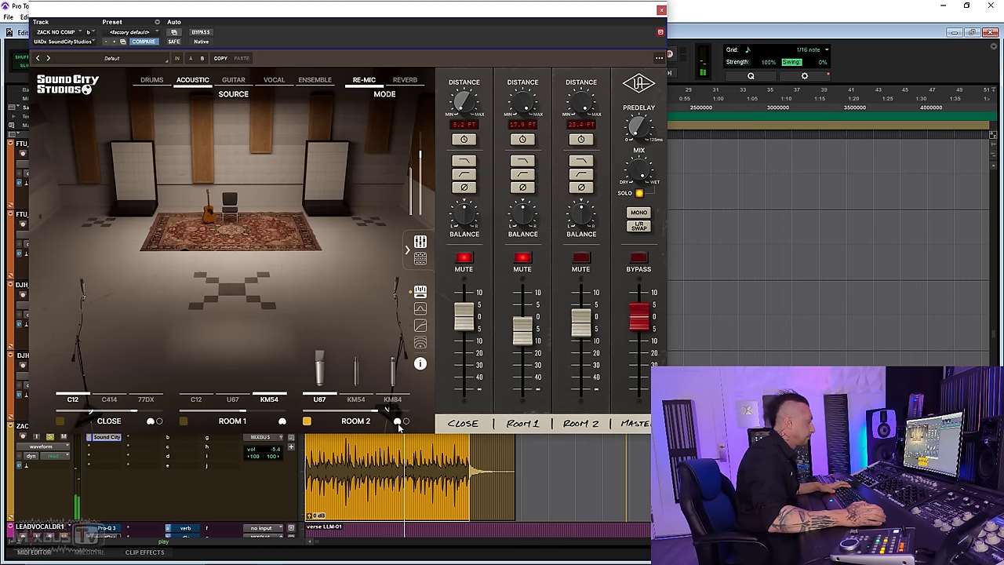
pyautogui.click(401, 422)
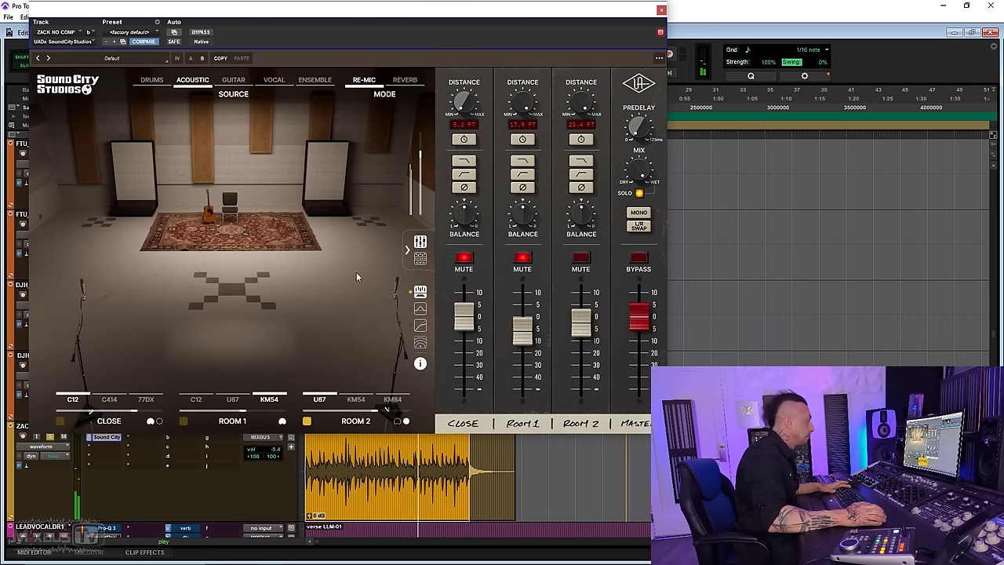
pyautogui.moveTo(533, 102); pyautogui.dragTo(581, 146)
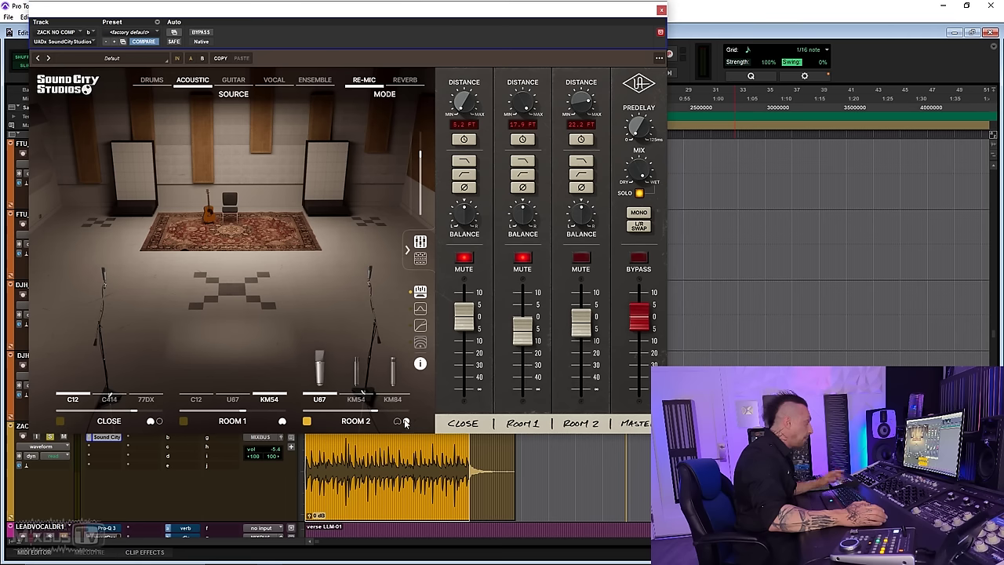
# Enable Close and Room 1 together with Room 2, and lower the Room 2 fader to about -5 during playback
pyautogui.click(183, 421)
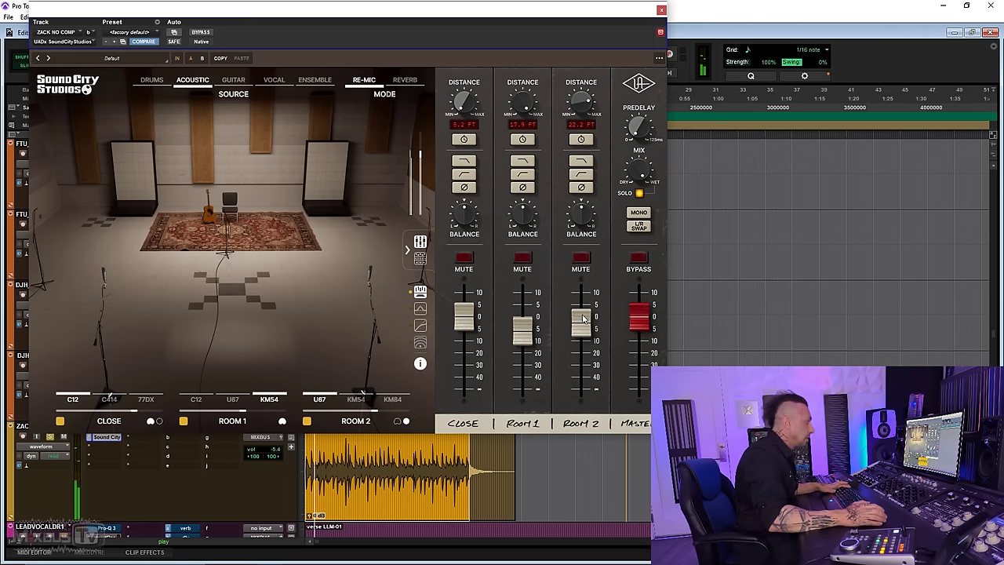
pyautogui.moveTo(582, 318); pyautogui.dragTo(575, 338)
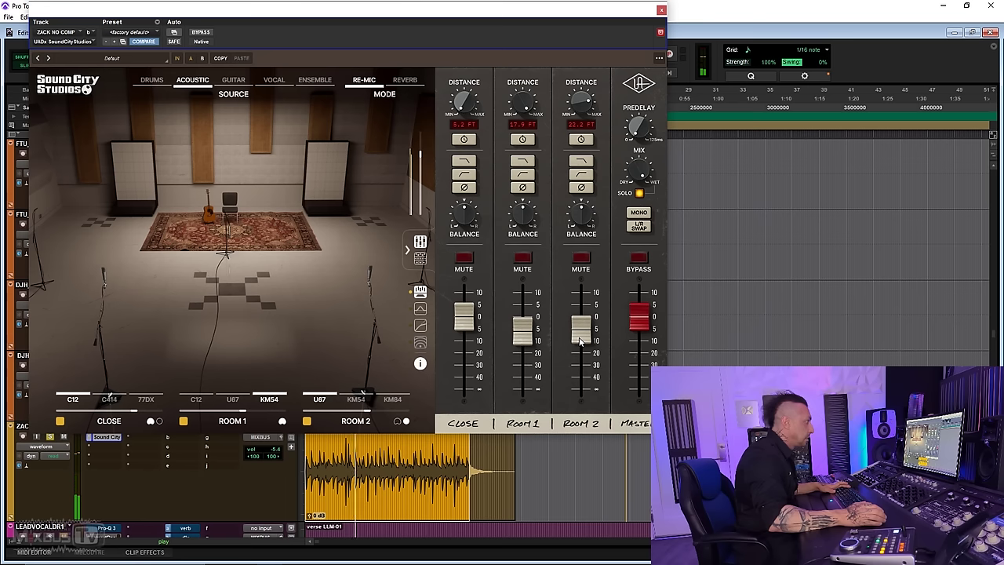
pyautogui.press('space')
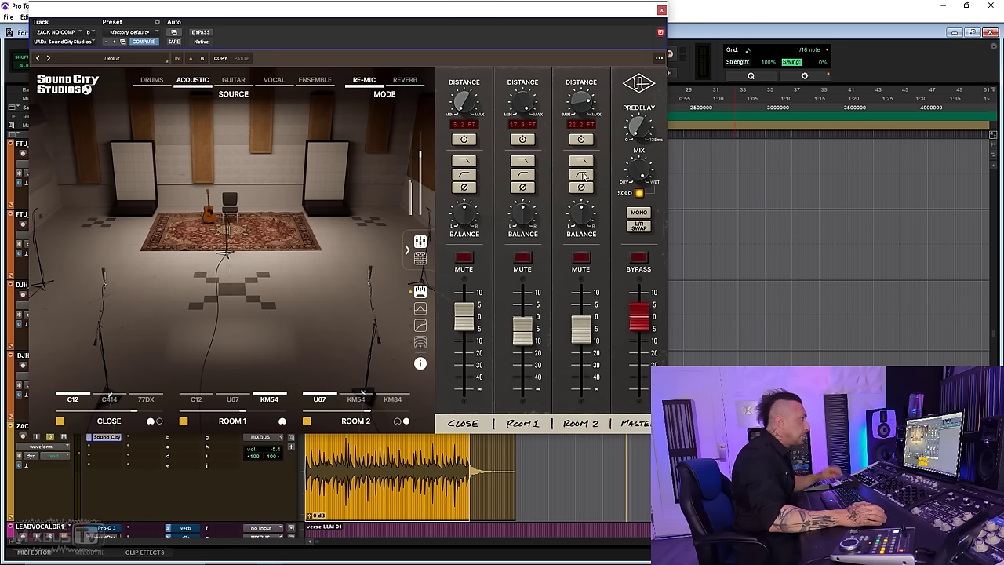
# Fine-tune the Room 2 fader against the other microphones during playback, settling at about -6
pyautogui.press('space')
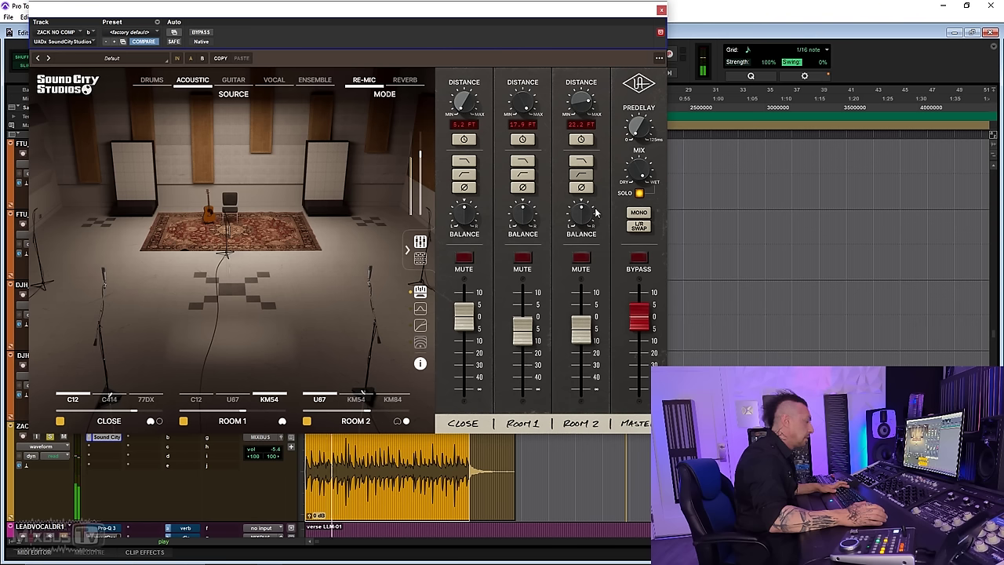
pyautogui.press('space')
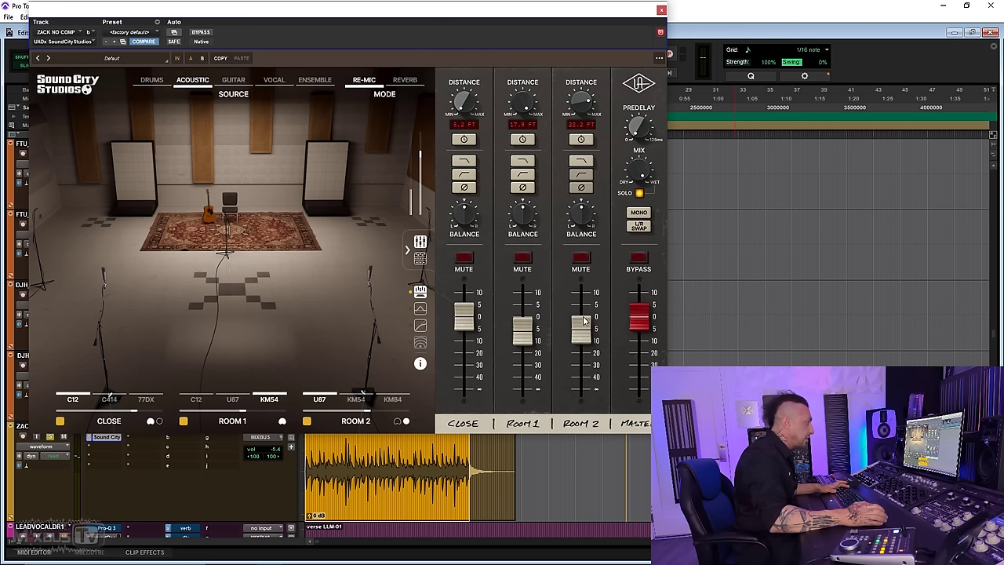
pyautogui.press('space')
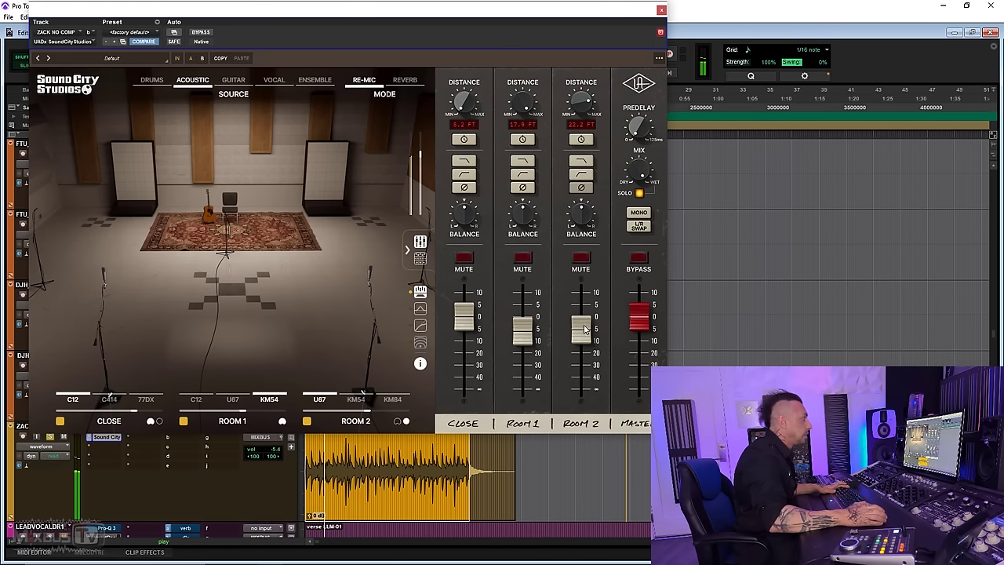
pyautogui.moveTo(590, 323)
pyautogui.mouseDown()
pyautogui.moveTo(586, 349)
pyautogui.moveTo(584, 321)
pyautogui.mouseUp()
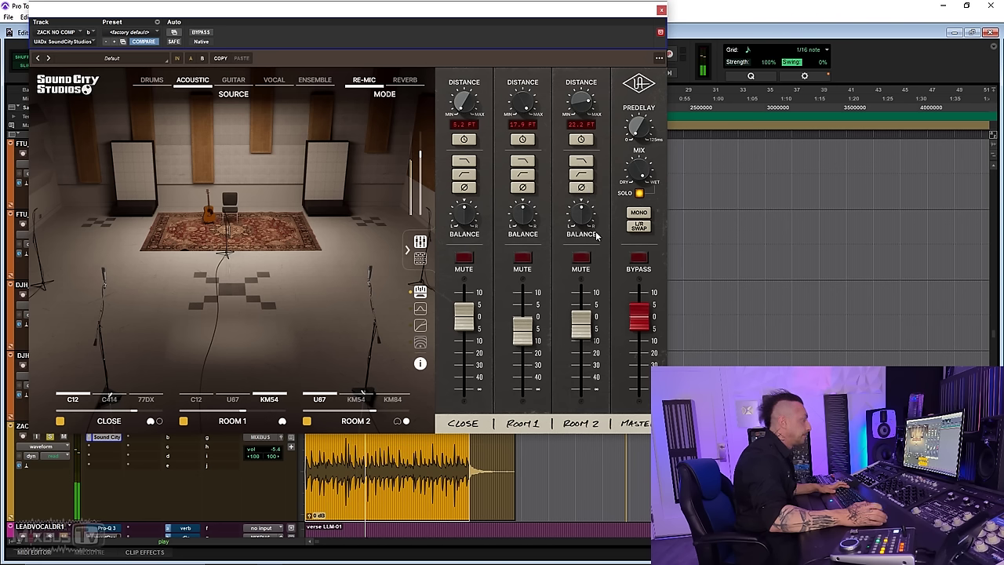
pyautogui.moveTo(584, 325); pyautogui.dragTo(582, 333)
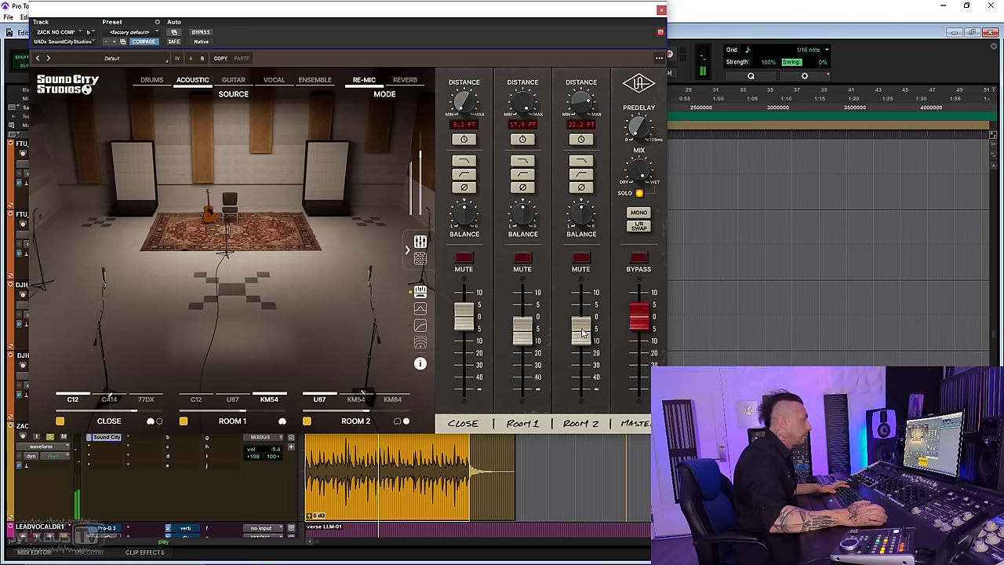
pyautogui.press('space')
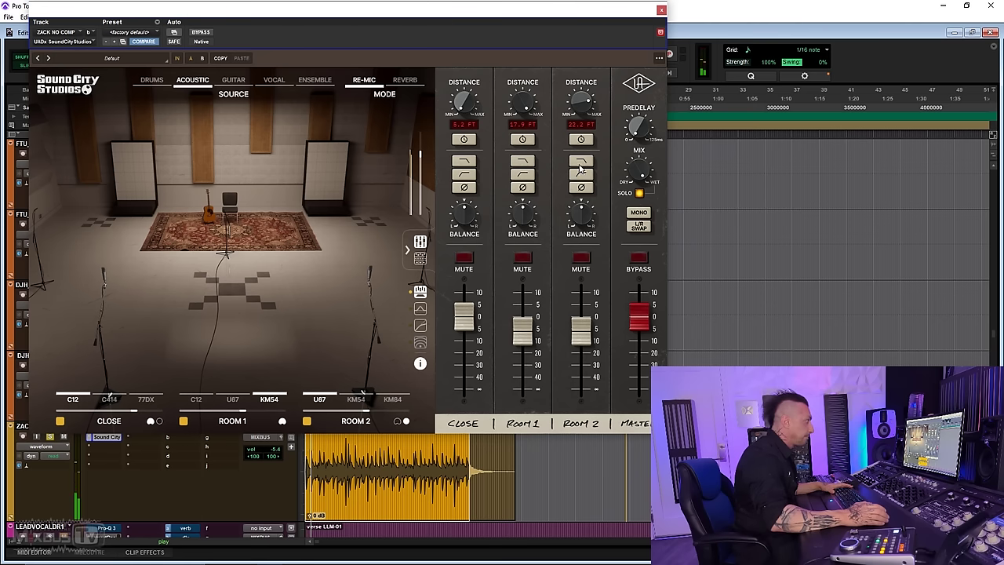
# Audition time alignment on Room 2 and Room 1 in turn during playback, and turn it on for Close and Room 2
pyautogui.click(582, 139)
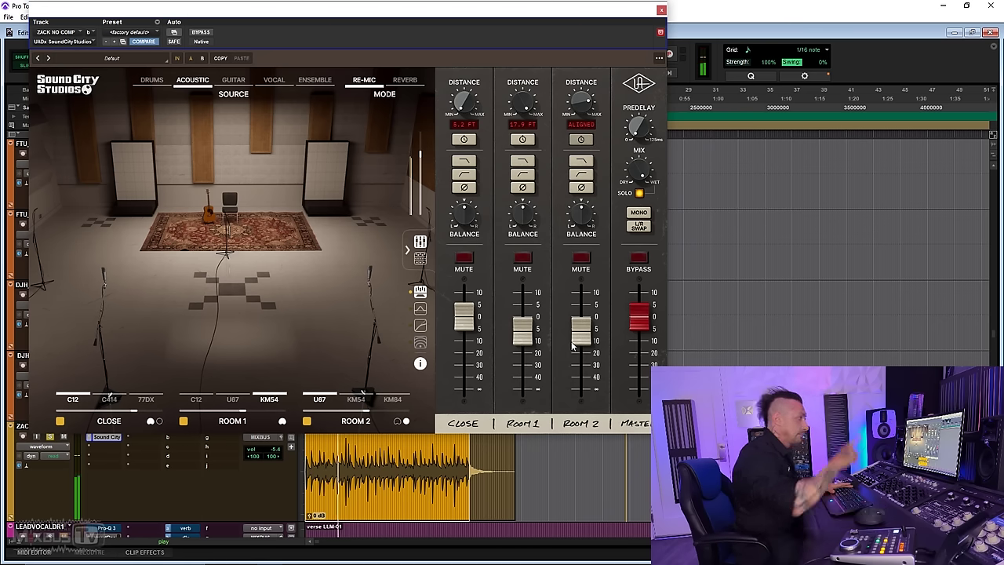
pyautogui.click(581, 140)
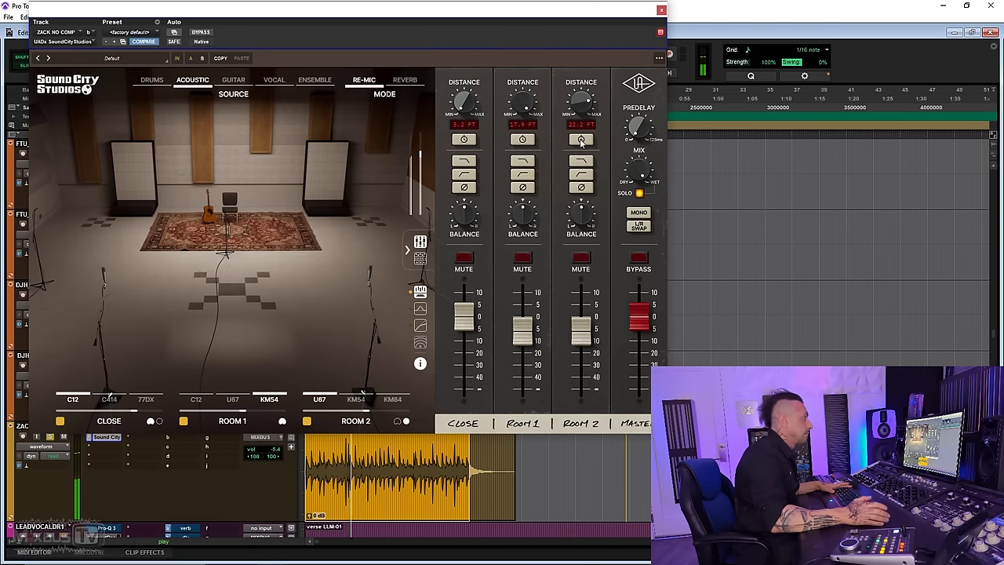
pyautogui.click(522, 140)
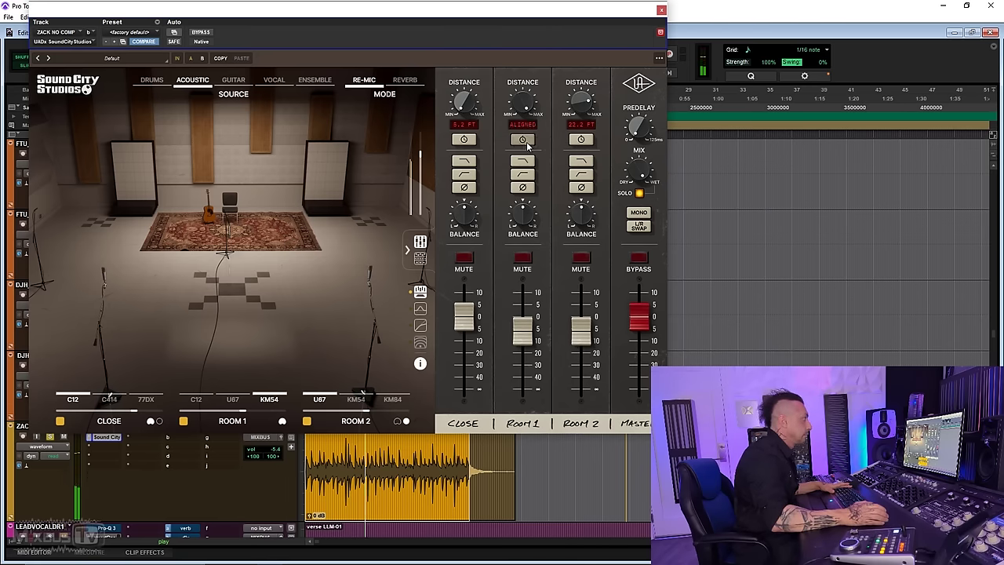
pyautogui.click(523, 140)
pyautogui.click(463, 140)
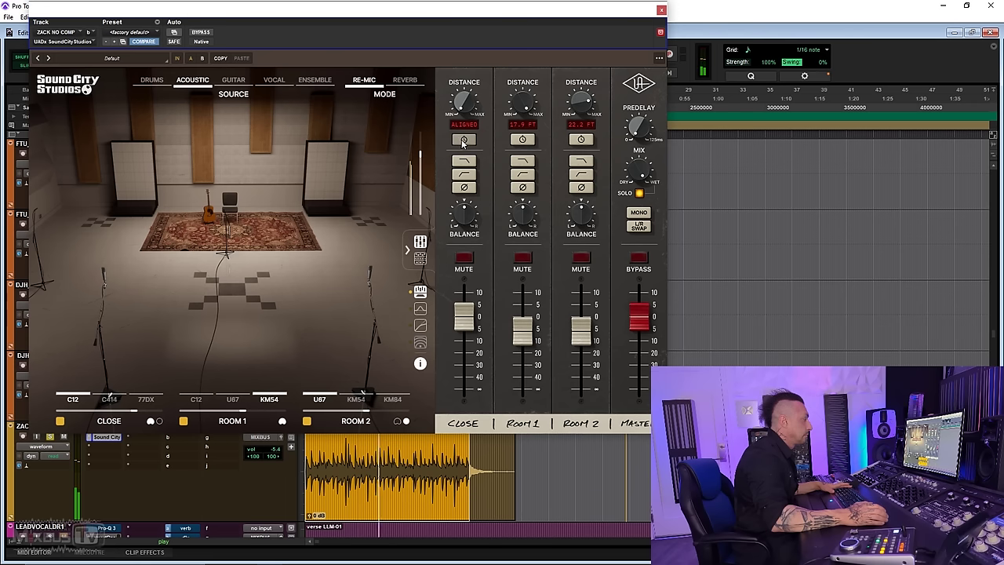
pyautogui.click(581, 139)
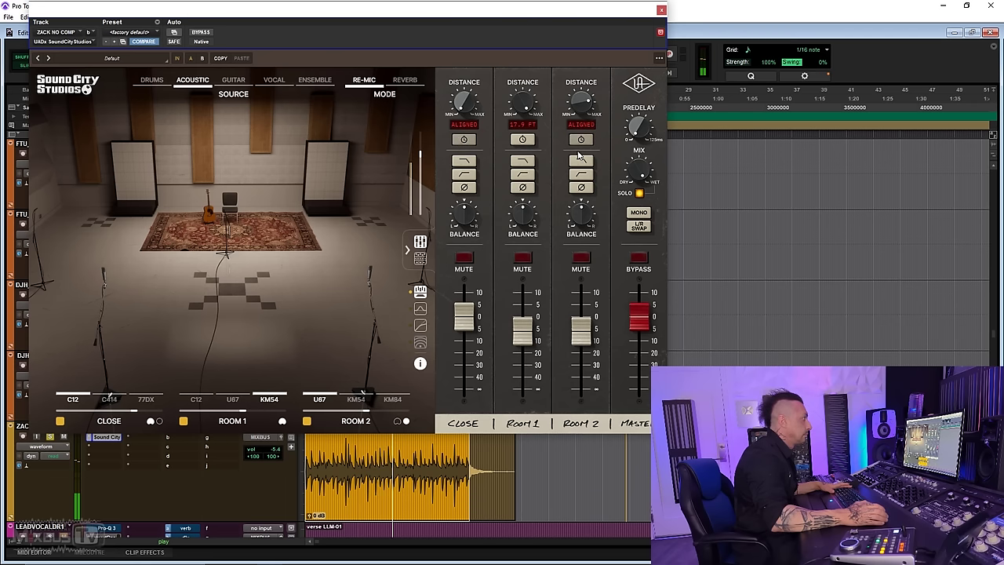
# Compare time alignment on Close and Room 2 during playback, leave only Room 2 aligned, and lower the Room 1 and Room 2 faders
pyautogui.click(463, 140)
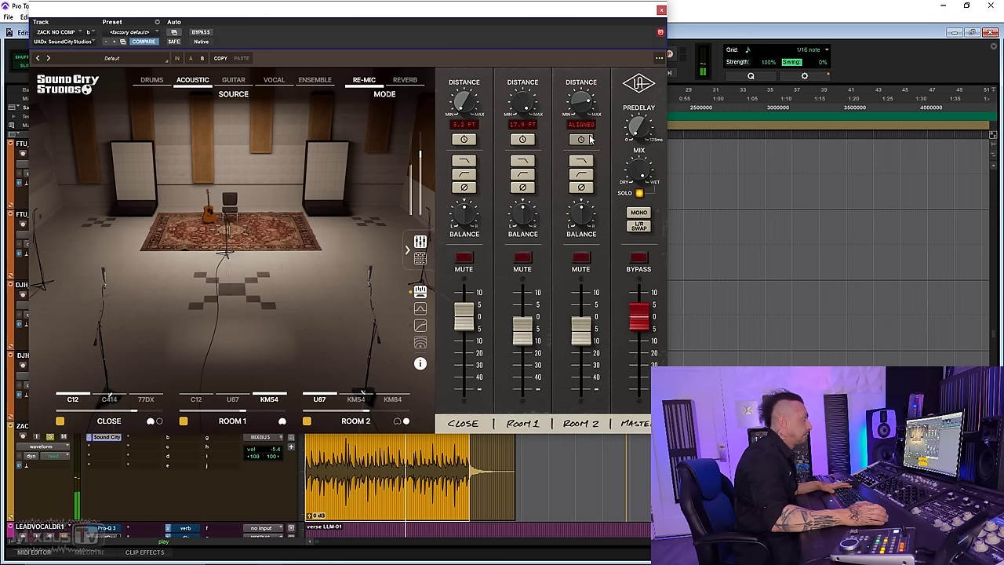
pyautogui.click(581, 139)
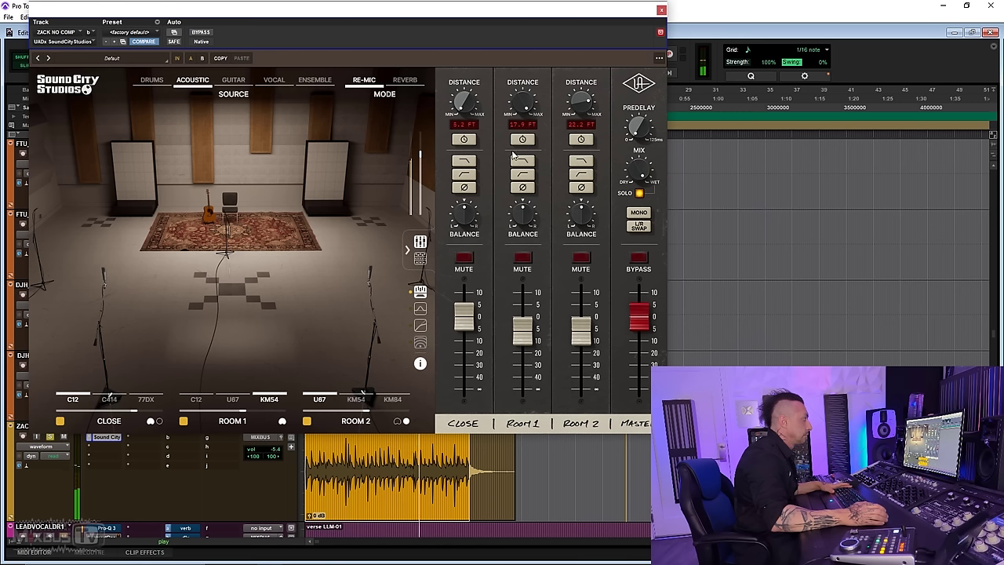
pyautogui.click(466, 141)
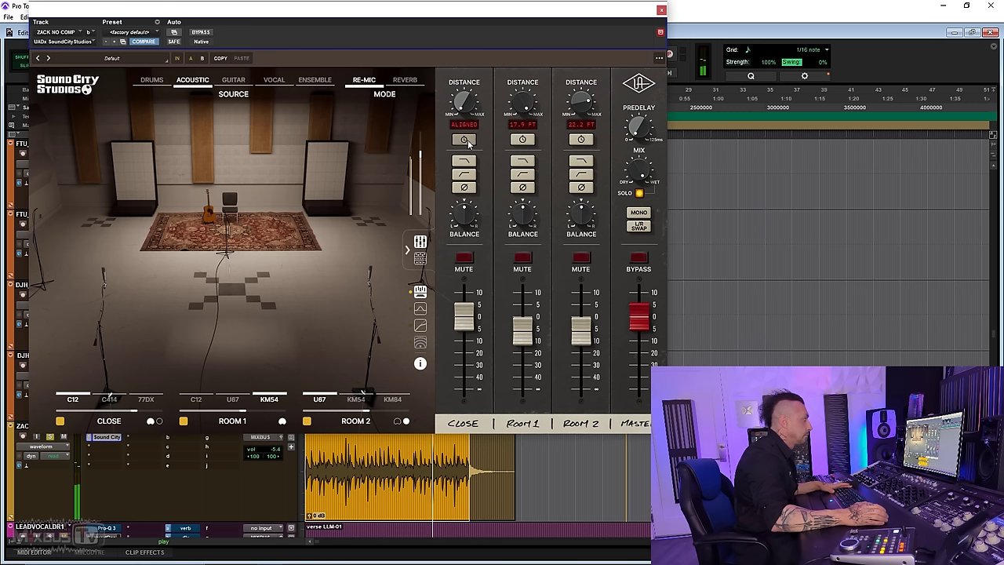
pyautogui.click(466, 140)
pyautogui.click(581, 140)
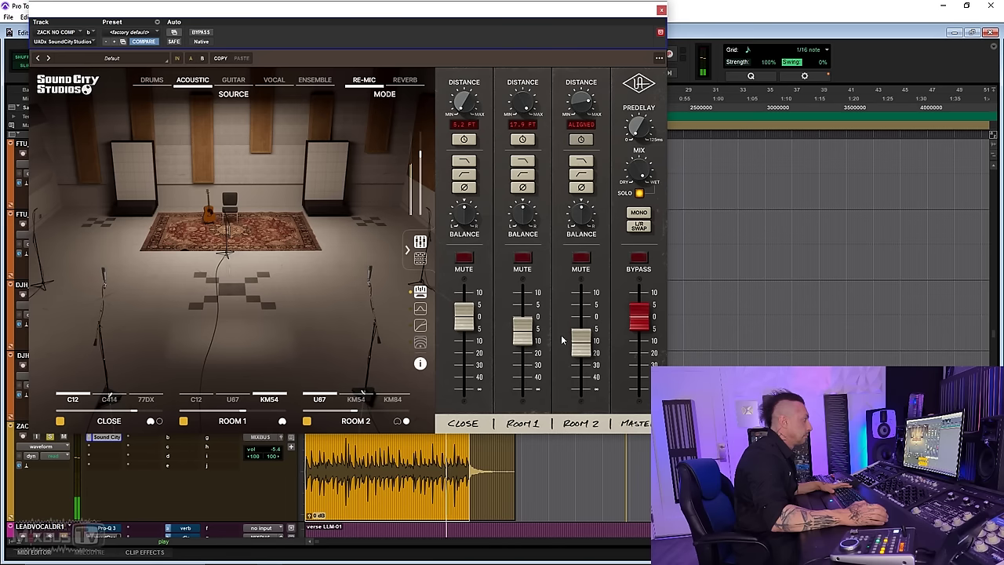
pyautogui.moveTo(523, 329); pyautogui.dragTo(581, 344)
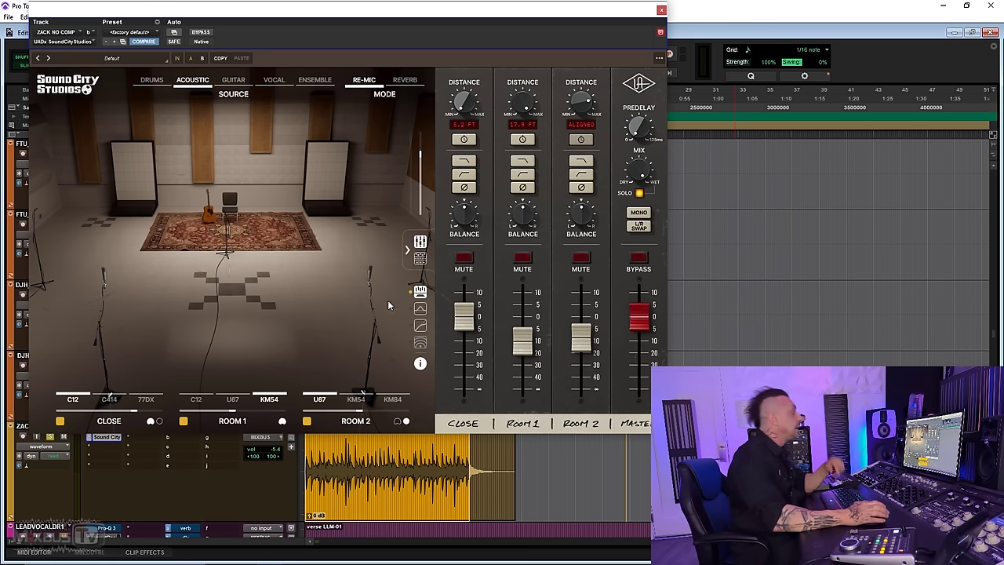
# Show the master effects, turn on the Equalizer and audition it during playback
pyautogui.click(422, 260)
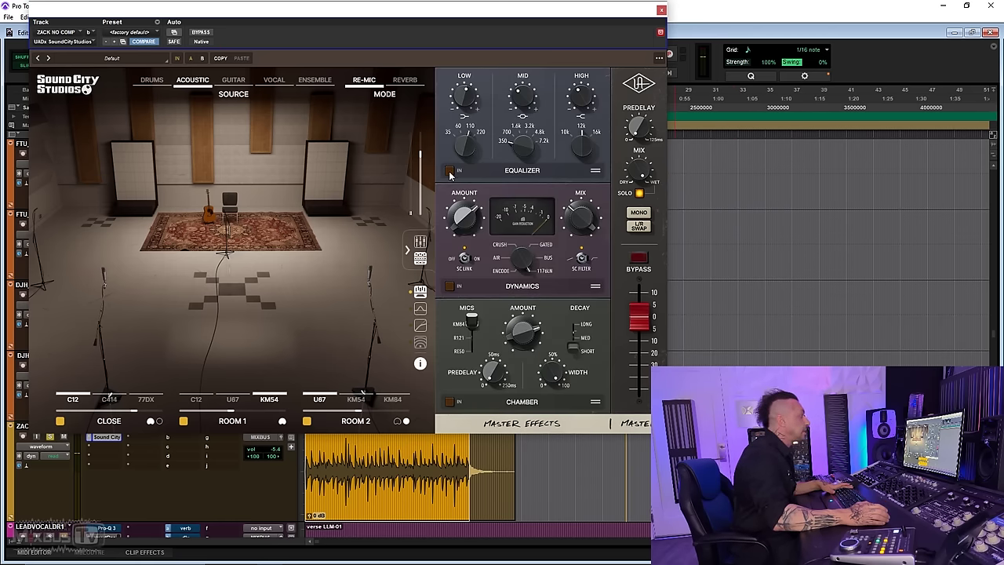
pyautogui.click(449, 170)
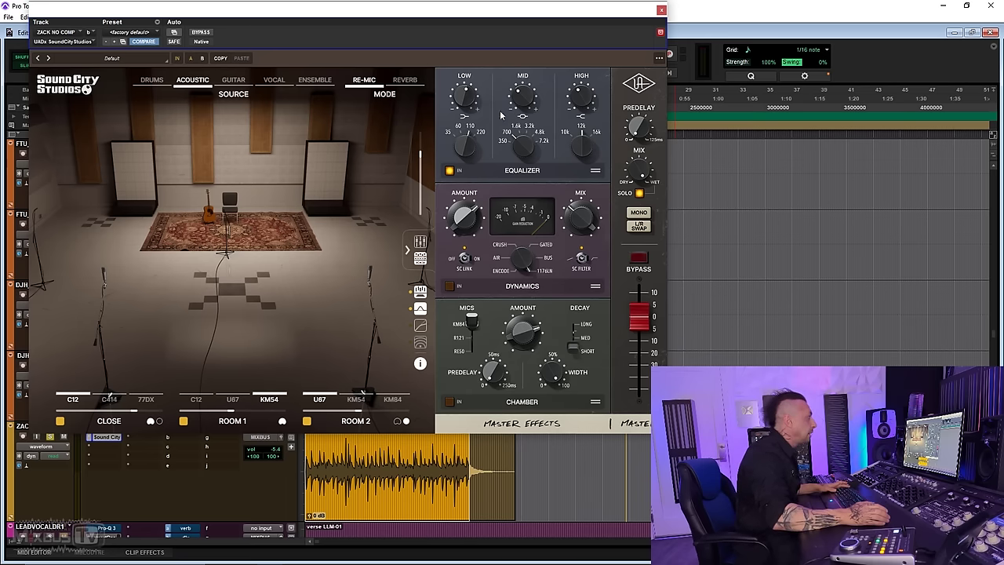
pyautogui.press('space')
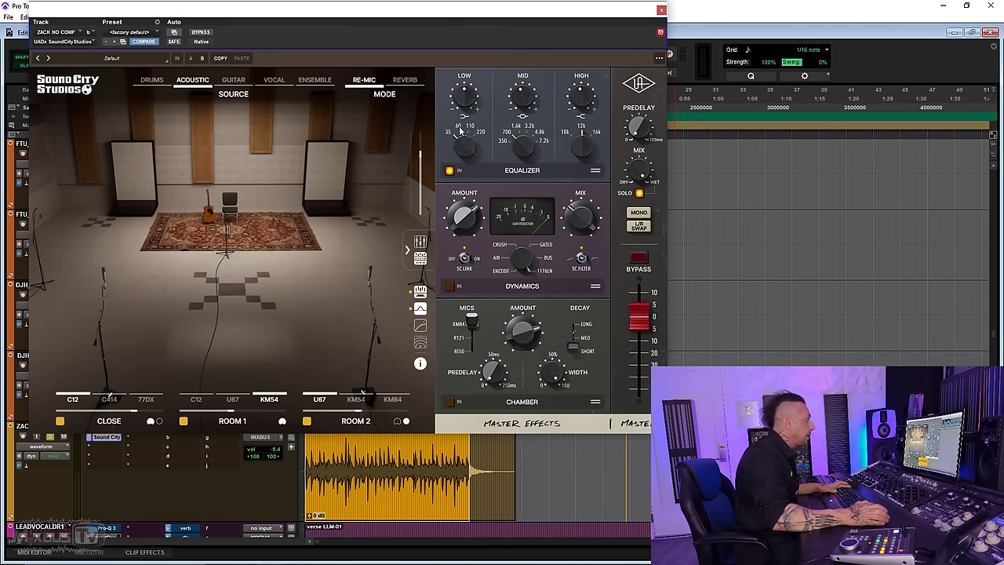
pyautogui.press('space')
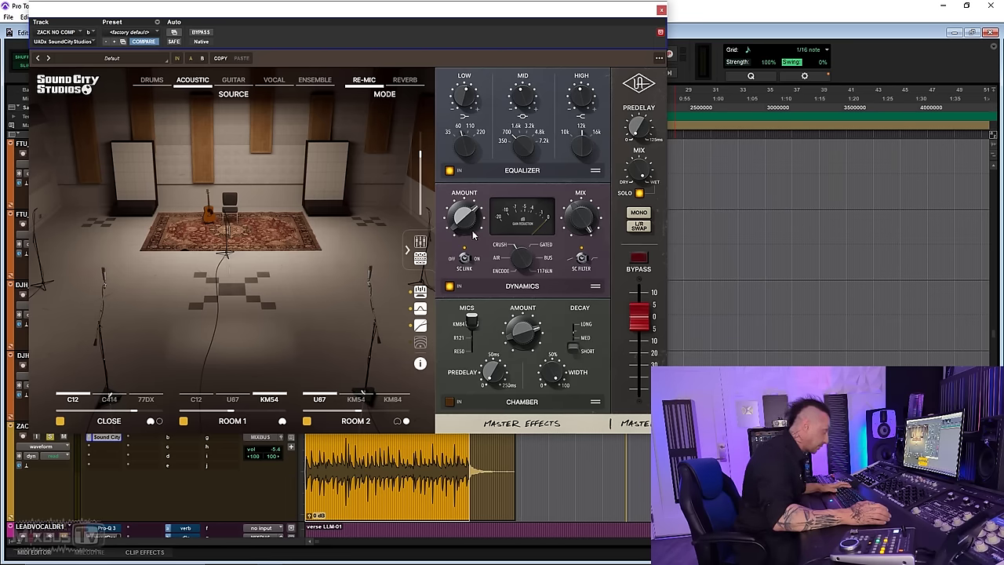
# Audition the Dynamics section during playback, varying its amount and trying different dynamics modes
pyautogui.press('space')
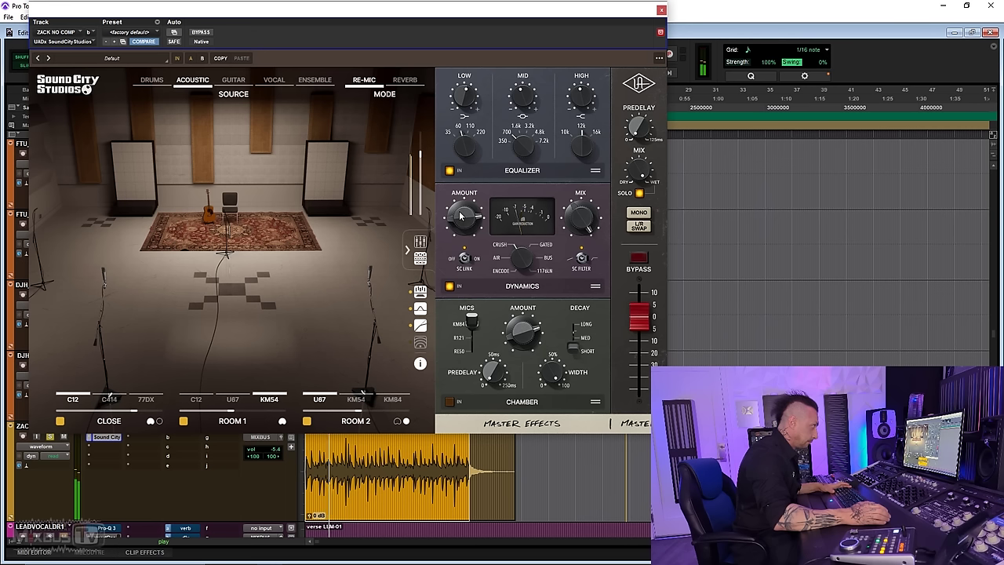
pyautogui.moveTo(463, 217); pyautogui.dragTo(457, 239)
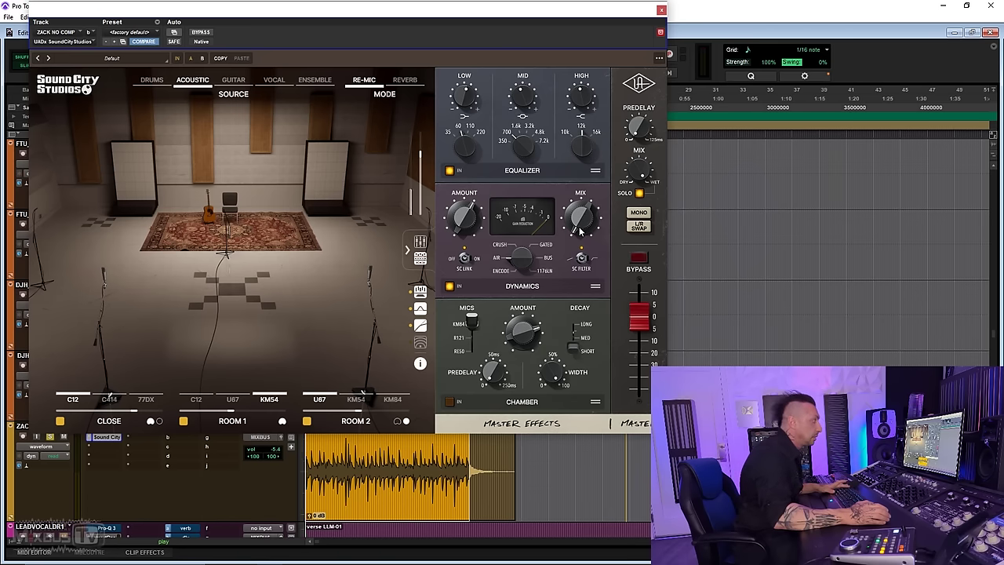
pyautogui.press('space')
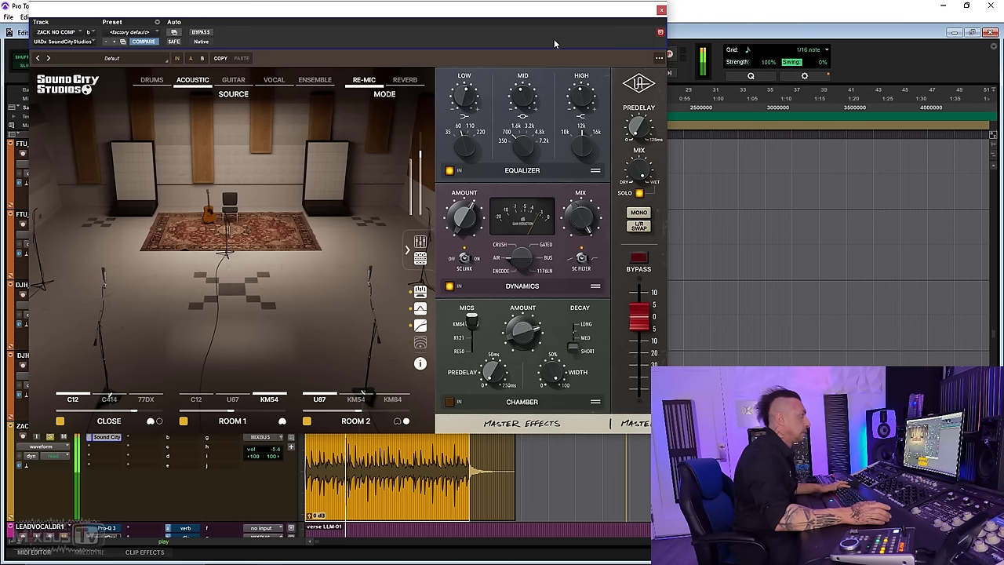
pyautogui.press('space')
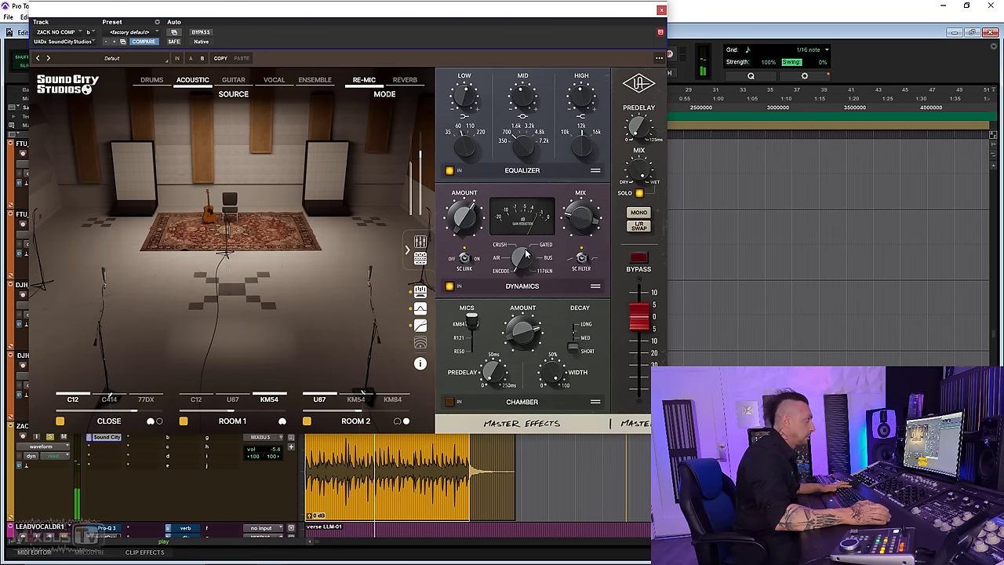
pyautogui.press('space')
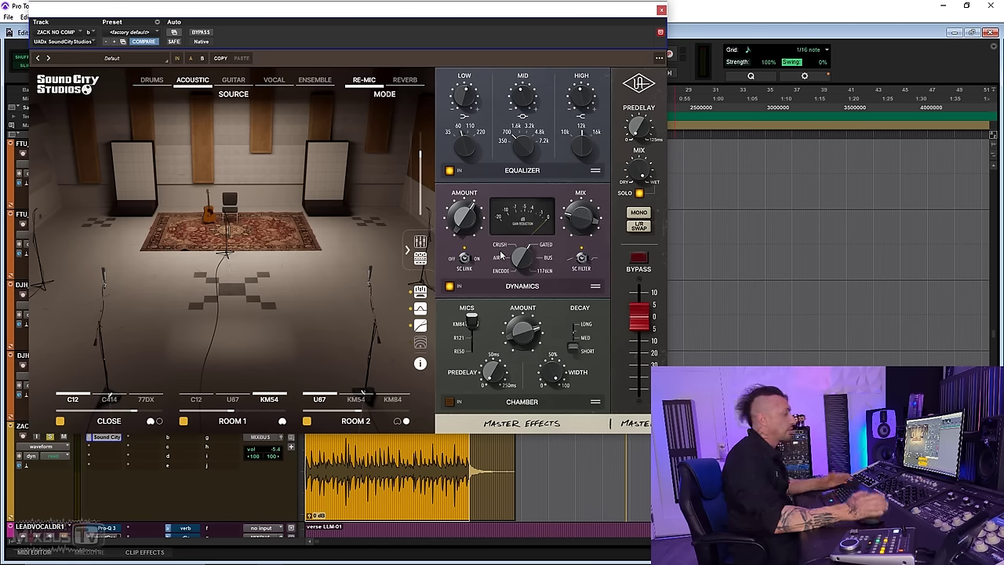
pyautogui.press('space')
# Raise the Dynamics amount during playback, and compare the sound with the section switched off and on
pyautogui.moveTo(468, 224); pyautogui.dragTo(466, 200)
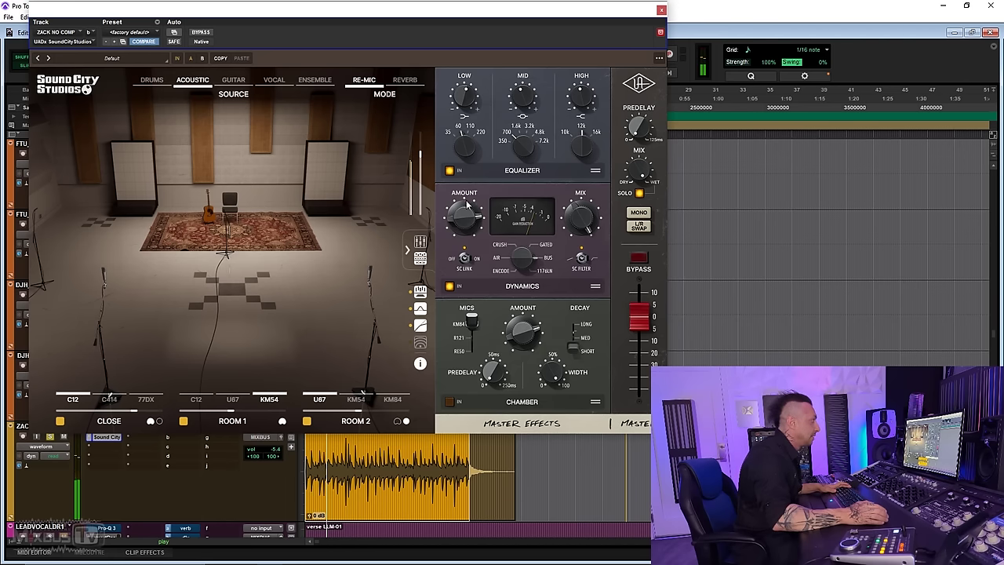
pyautogui.click(448, 286)
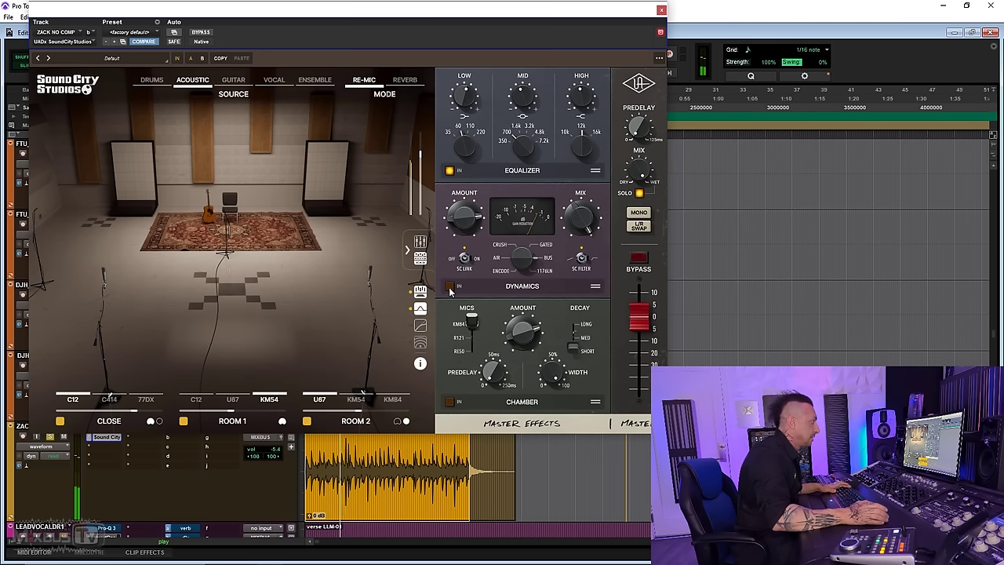
pyautogui.click(449, 287)
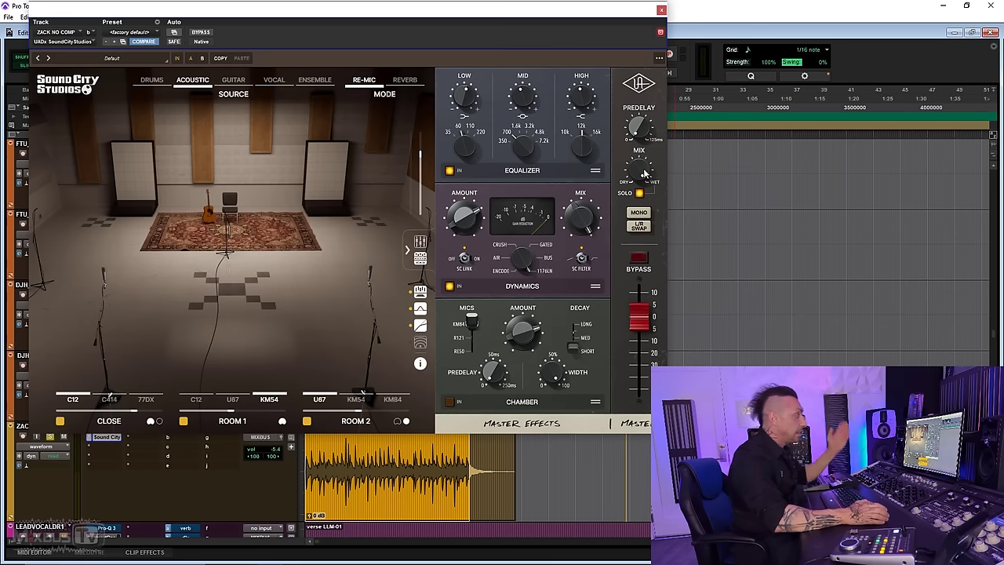
# Compare the Equalizer and Dynamics sections switched off and on during playback
pyautogui.press('space')
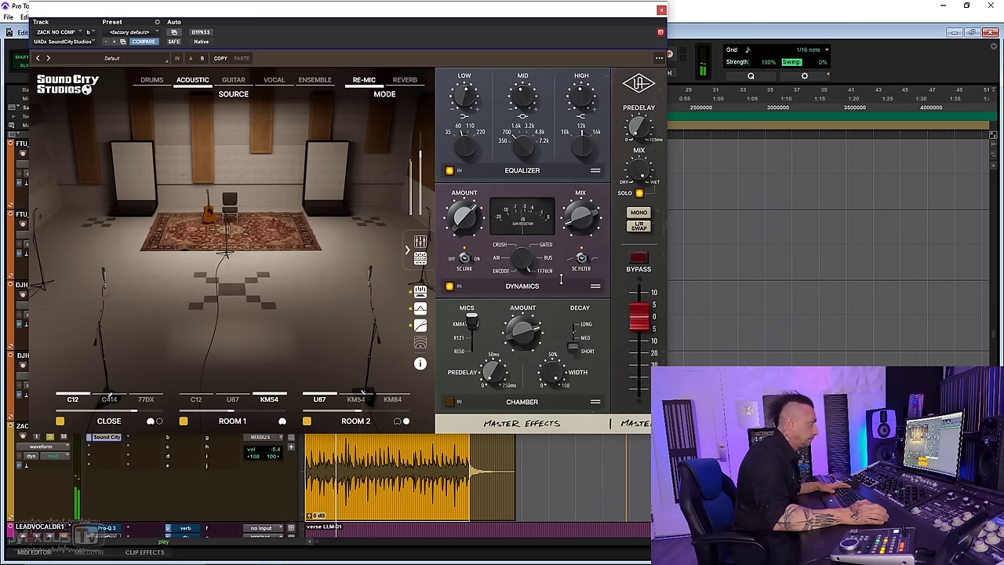
pyautogui.click(448, 171)
pyautogui.click(448, 286)
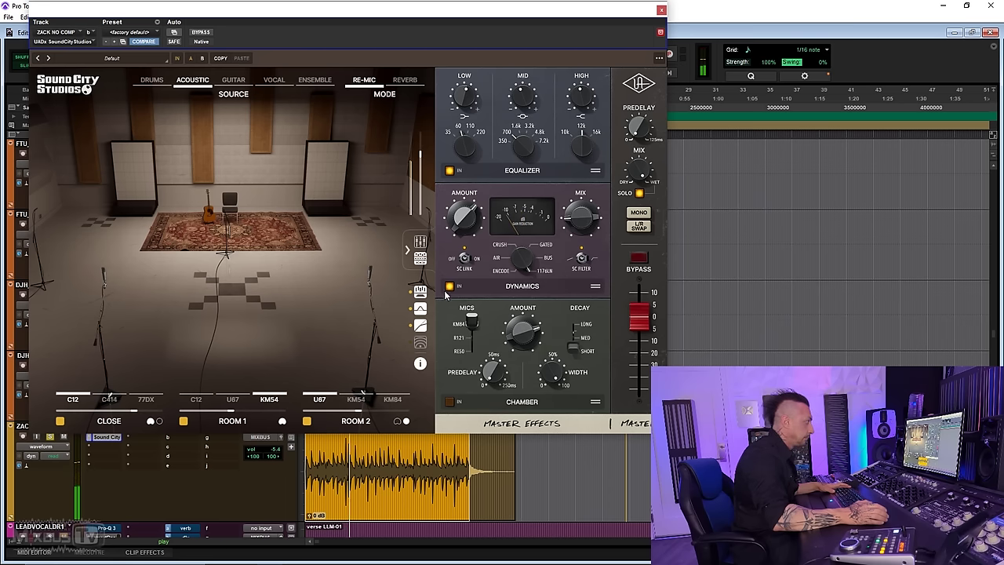
pyautogui.click(420, 326)
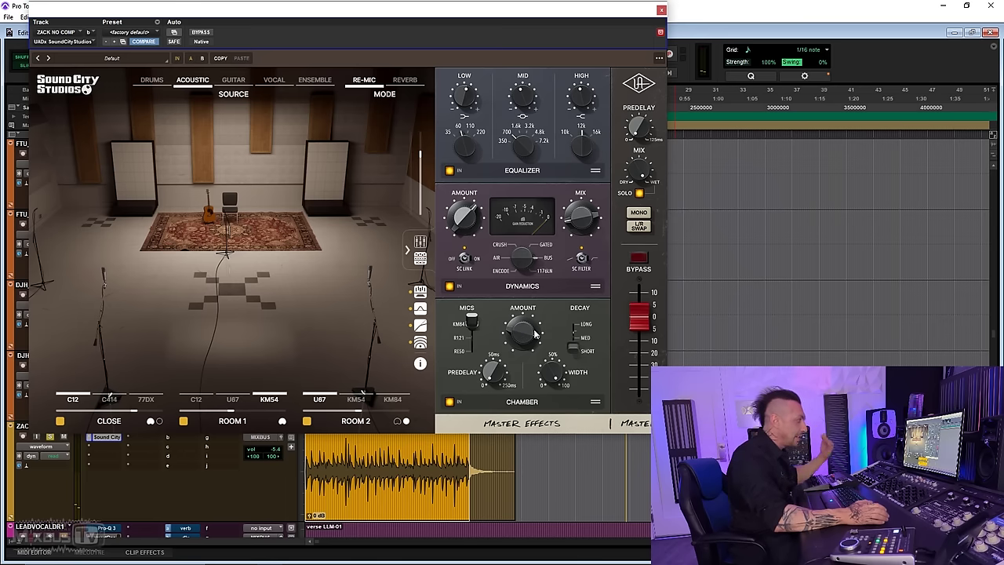
# Set the Chamber decay to MED, compare the R121 and RE50 chamber mics during playback, and keep the R121
pyautogui.click(577, 333)
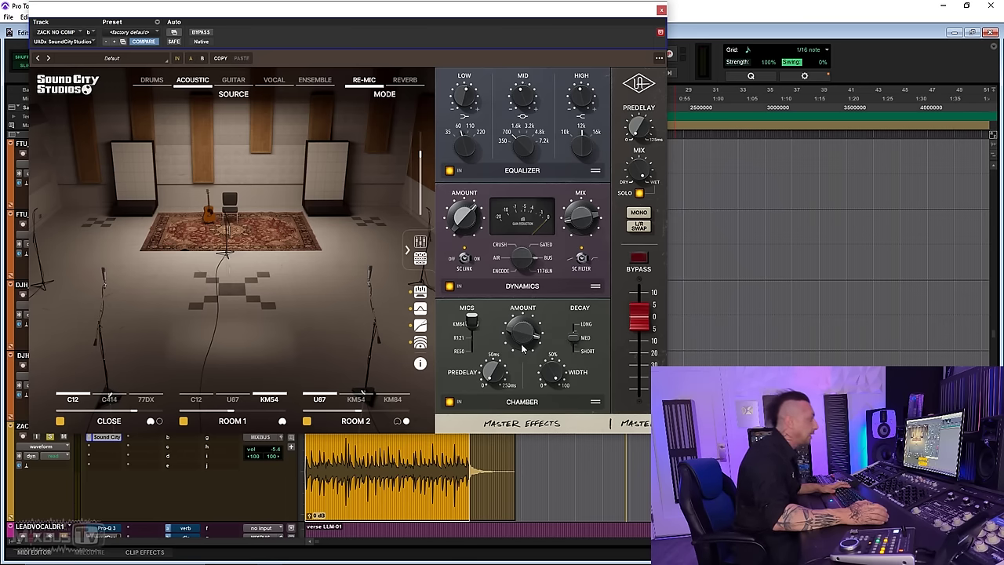
pyautogui.press('space')
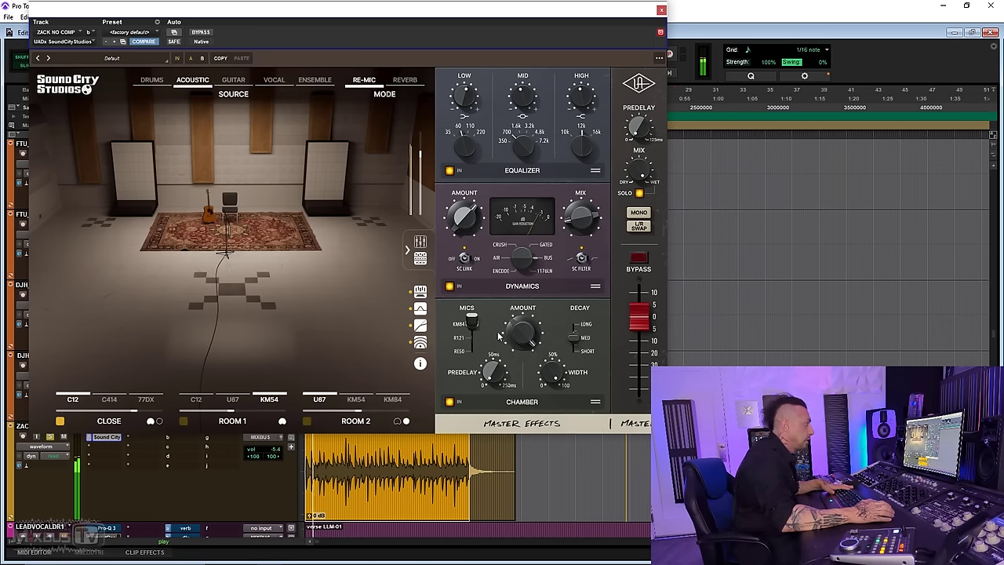
pyautogui.click(474, 337)
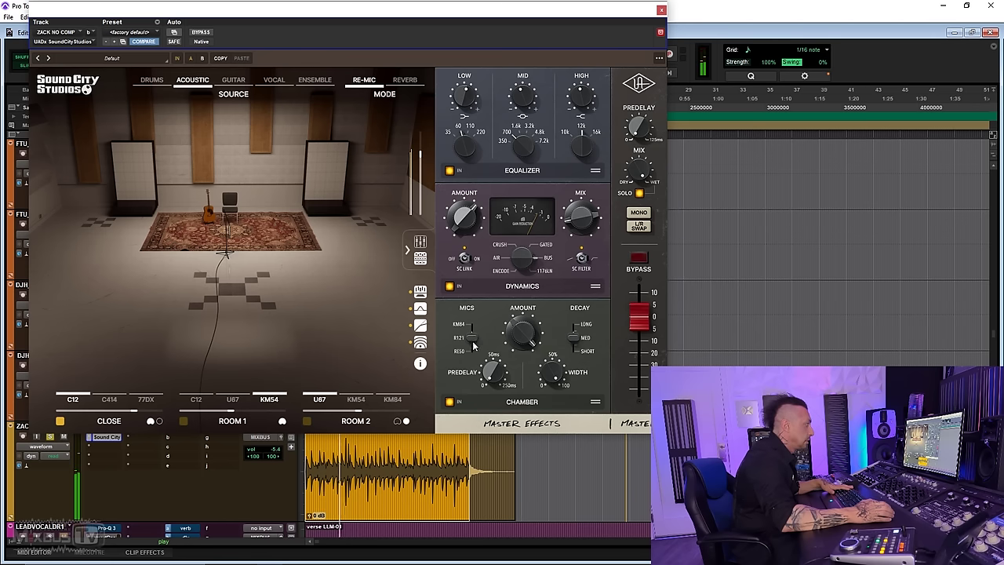
pyautogui.moveTo(474, 342); pyautogui.dragTo(472, 357)
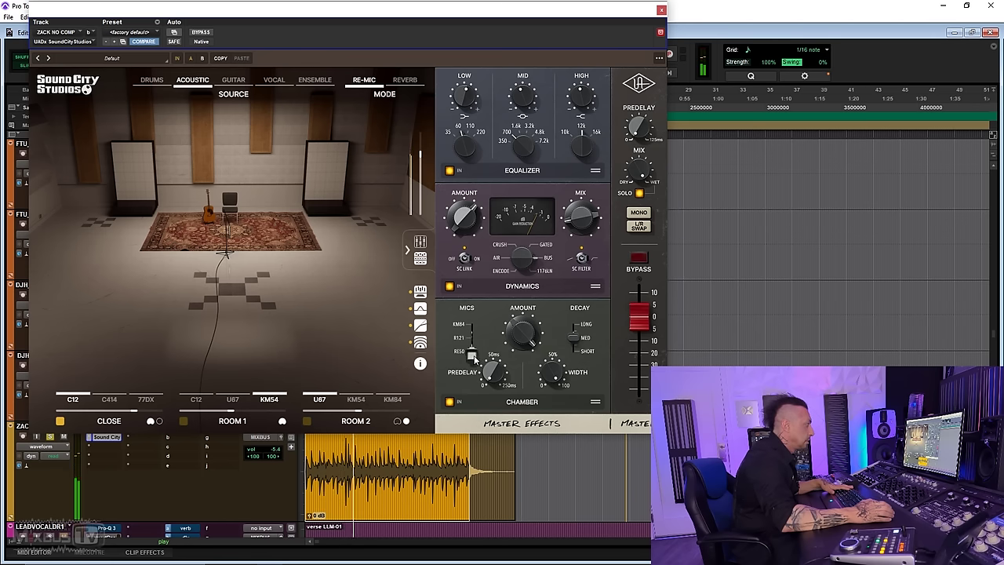
pyautogui.moveTo(472, 355)
pyautogui.mouseDown()
pyautogui.moveTo(470, 312)
pyautogui.moveTo(473, 337)
pyautogui.mouseUp()
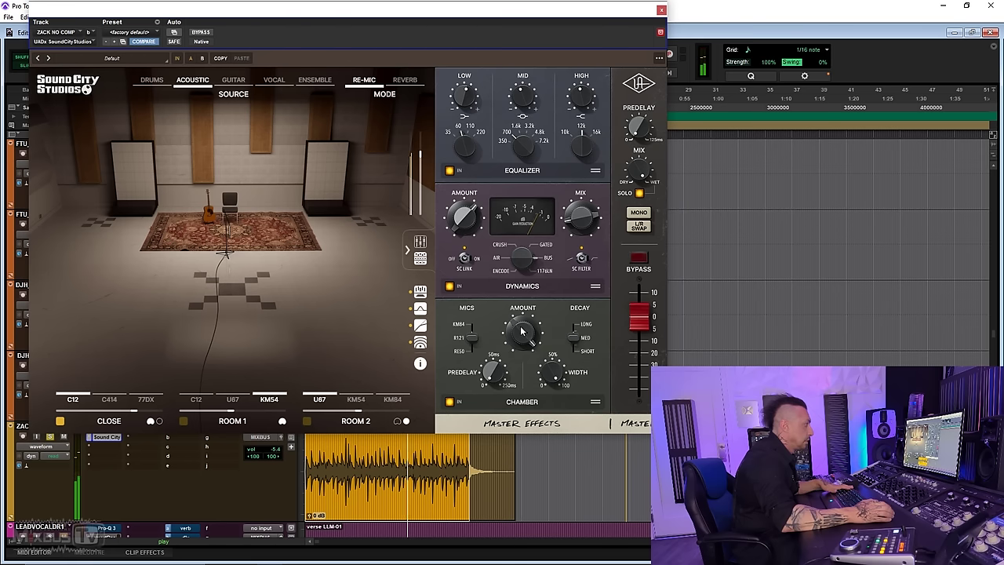
# Re-enable Room 1 and Room 2, and reorder the master effects as Chamber, Equalizer, Dynamics
pyautogui.click(183, 421)
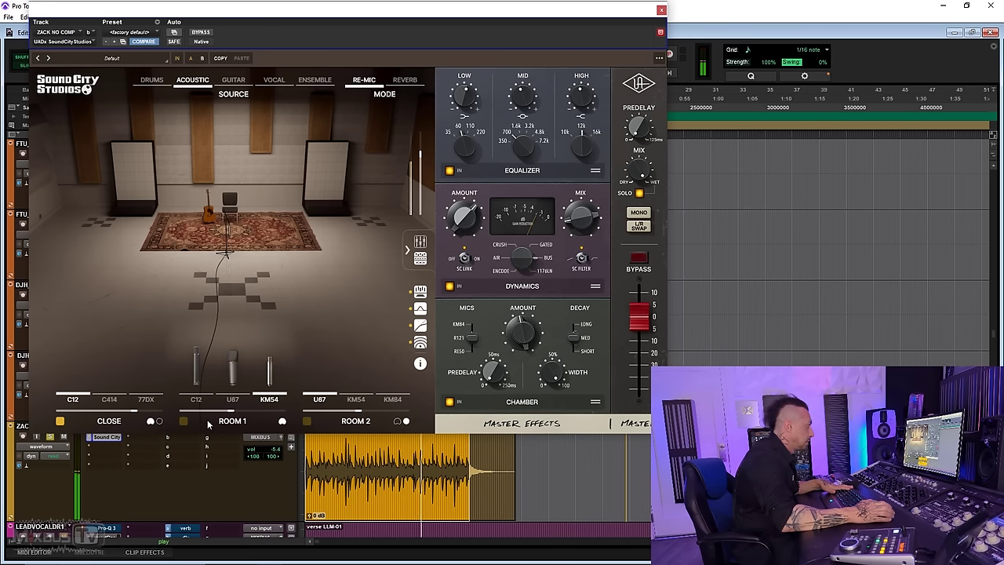
pyautogui.click(306, 421)
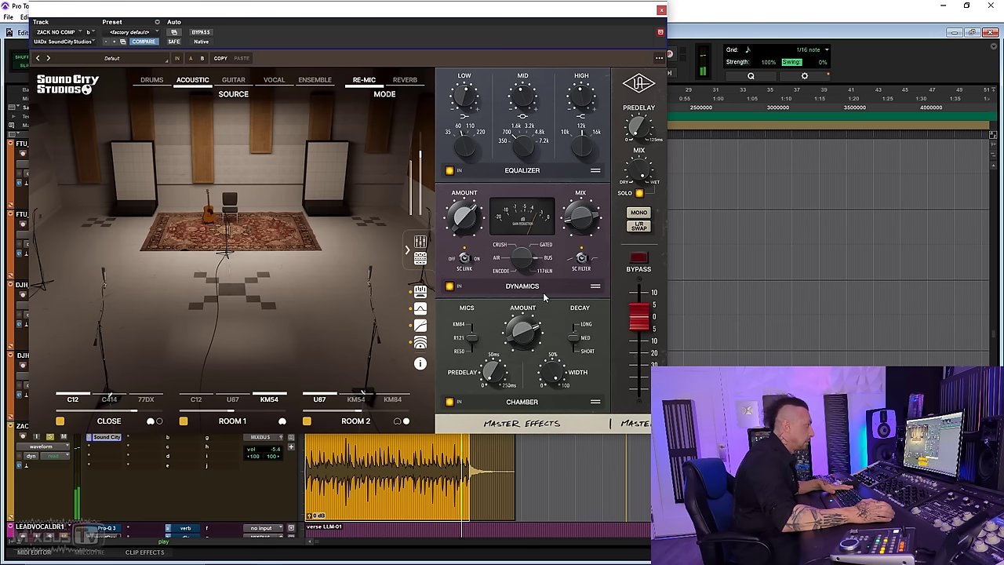
pyautogui.moveTo(546, 287); pyautogui.dragTo(546, 400)
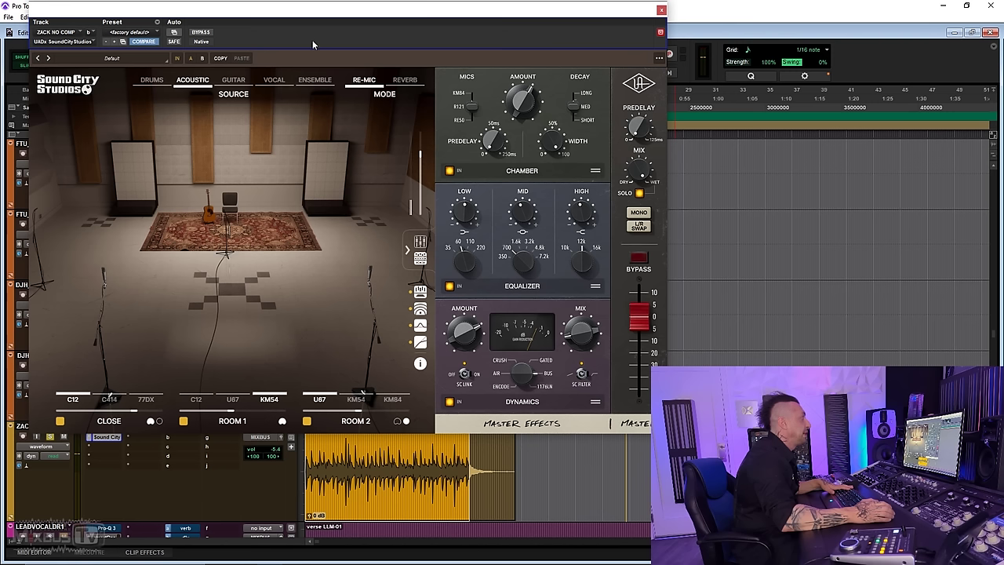
# Compare the guitar with the whole plug-in bypassed and active during playback, and fine-tune the master fader
pyautogui.click(201, 32)
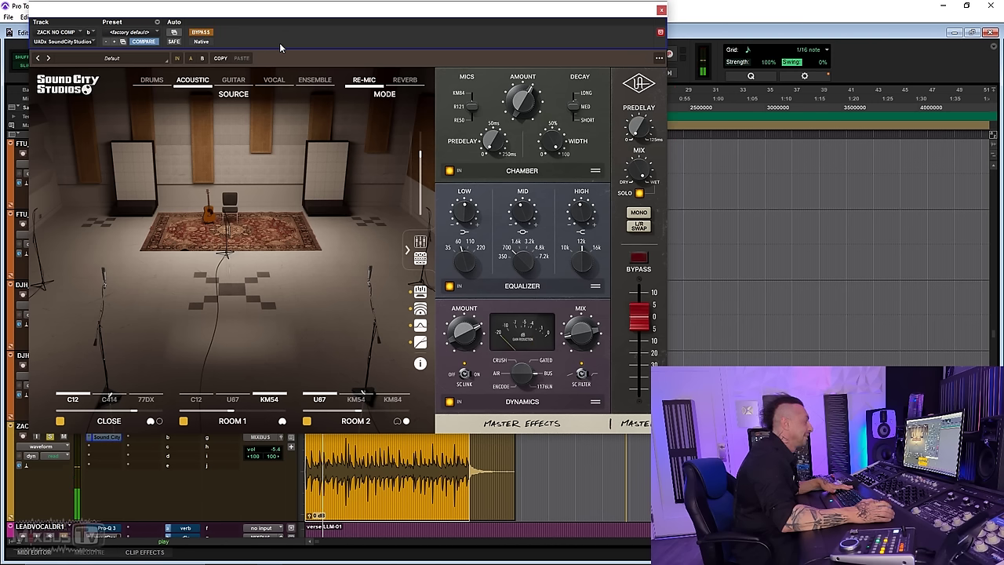
pyautogui.click(200, 32)
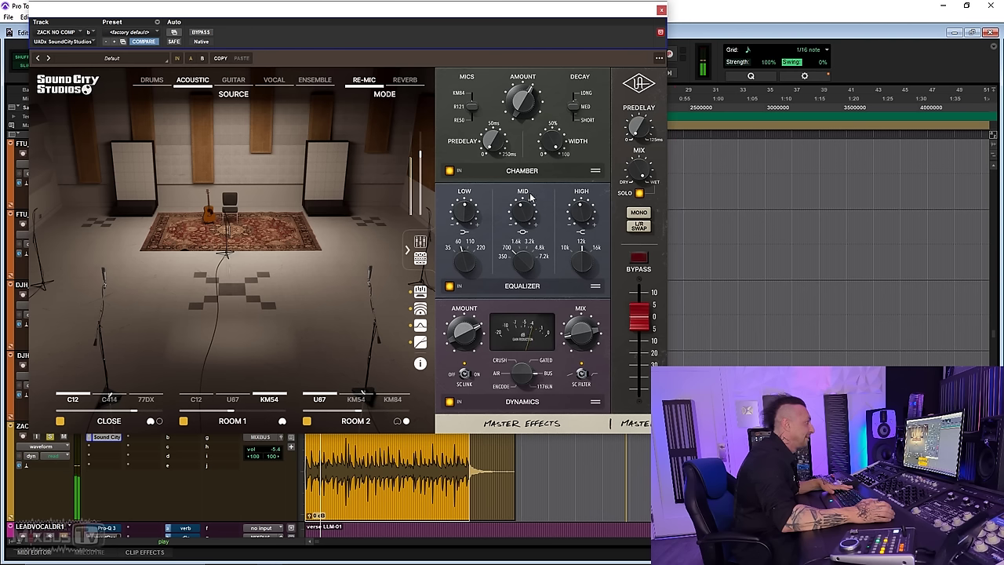
pyautogui.moveTo(636, 312); pyautogui.dragTo(637, 318)
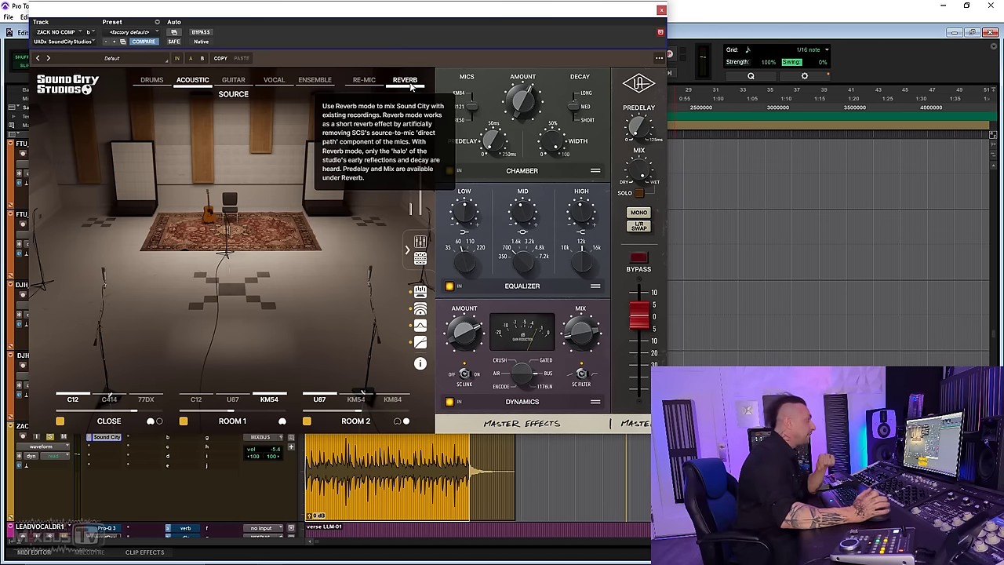
# Switch to Reverb mode and back to Re-Mic, and read the Re-Mic mode description
pyautogui.click(408, 82)
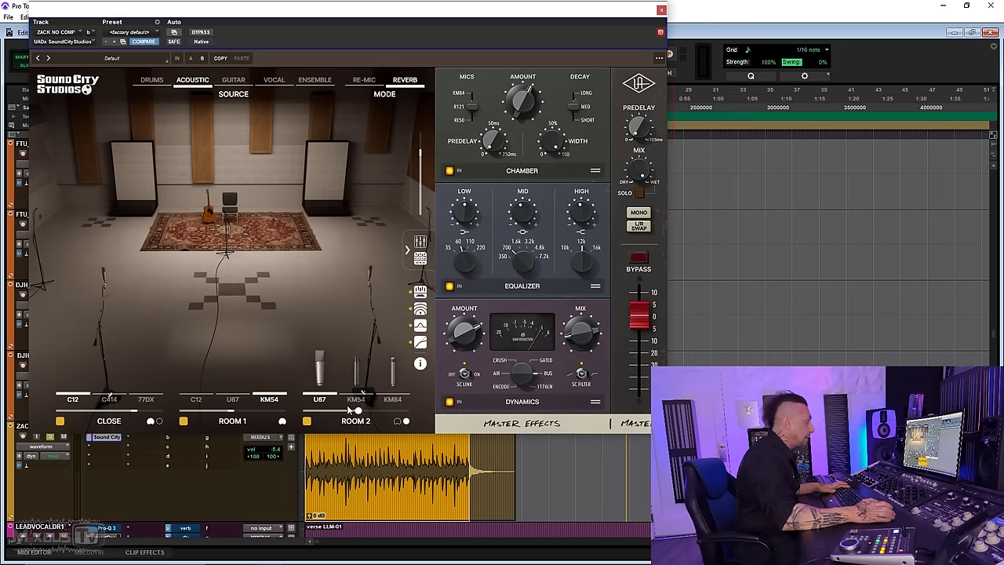
pyautogui.click(365, 83)
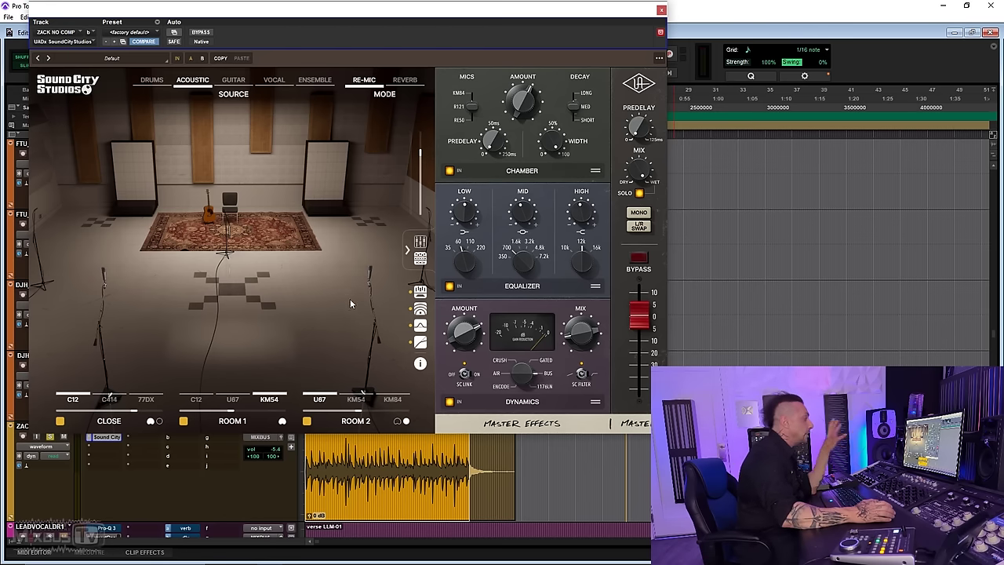
pyautogui.moveTo(376, 87)
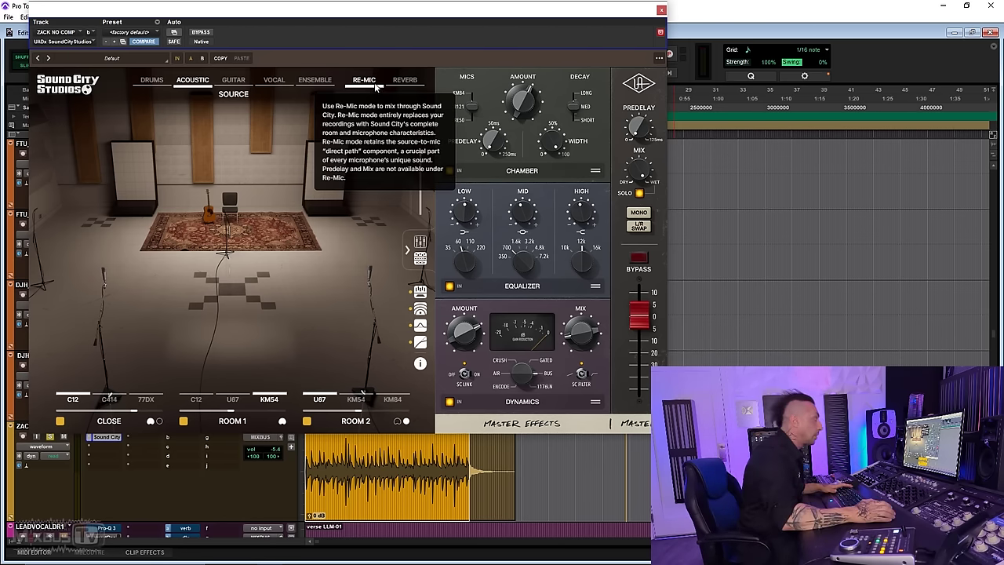
pyautogui.moveTo(364, 81)
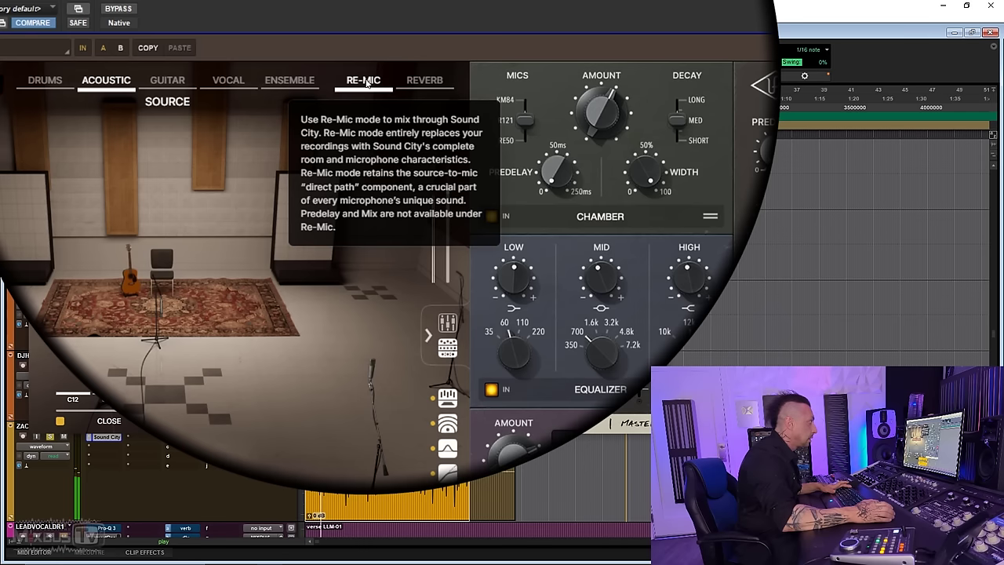
# Read the Reverb mode description, and switch to Re-Mic mode and back to Reverb
pyautogui.moveTo(426, 84)
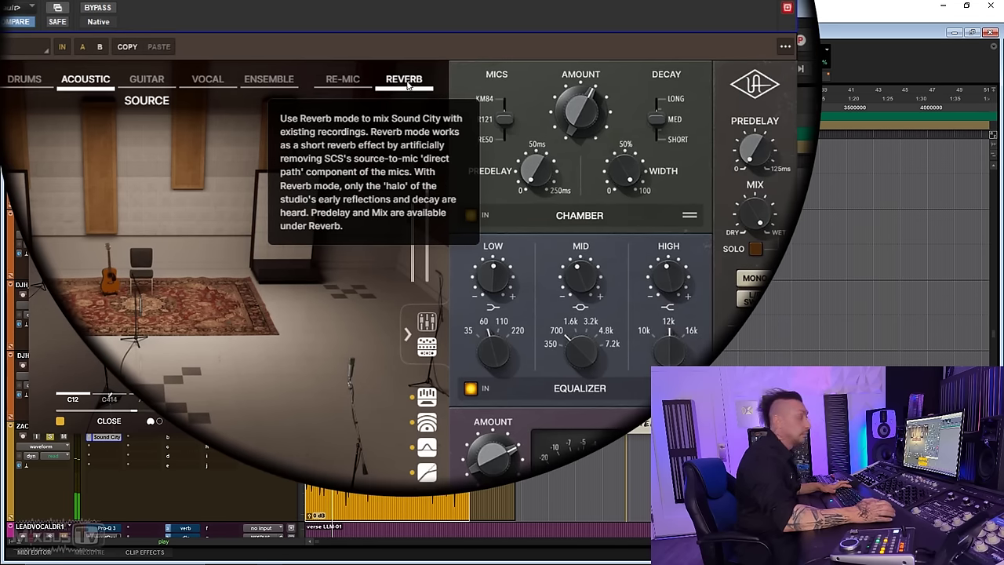
pyautogui.click(342, 80)
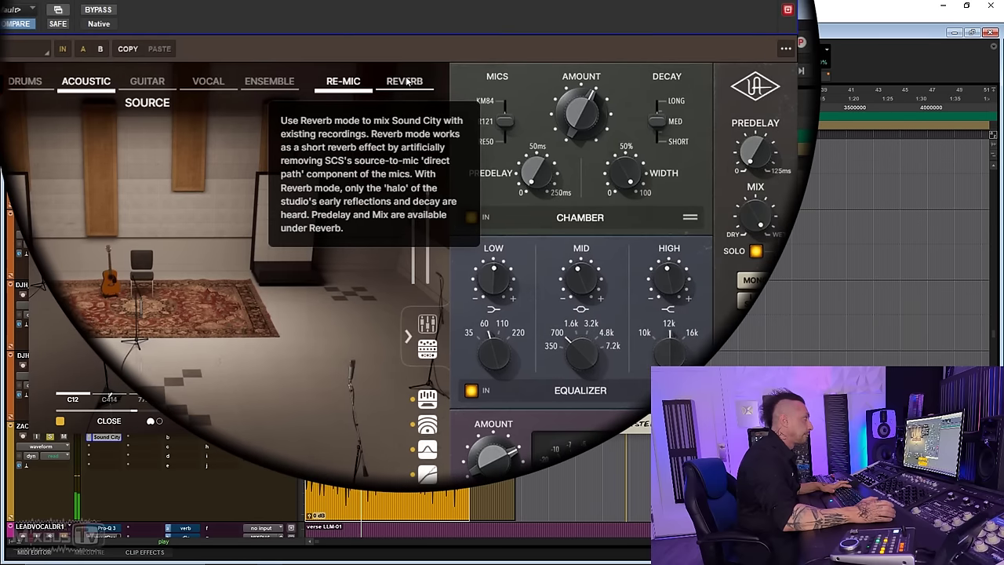
pyautogui.click(405, 81)
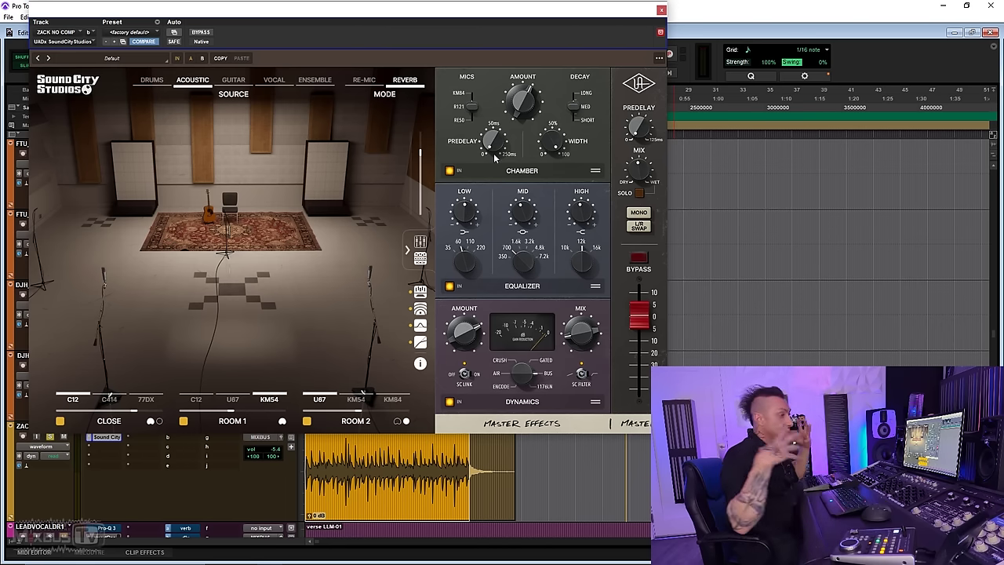
# Play the guitar through only the Close mic, move it farther away, compare the C414 and C12, and return to Re-Mic mode
pyautogui.press('space')
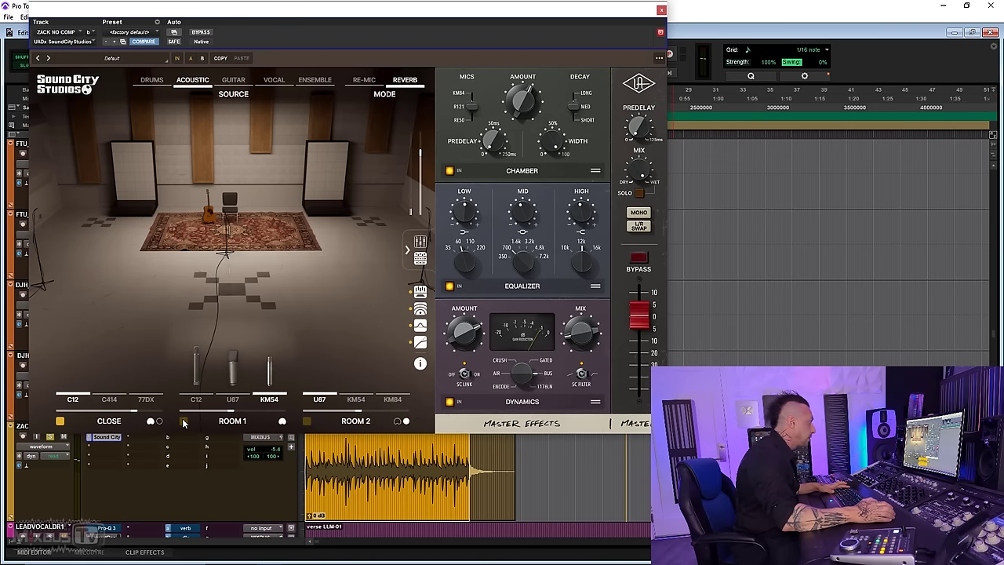
pyautogui.moveTo(115, 400)
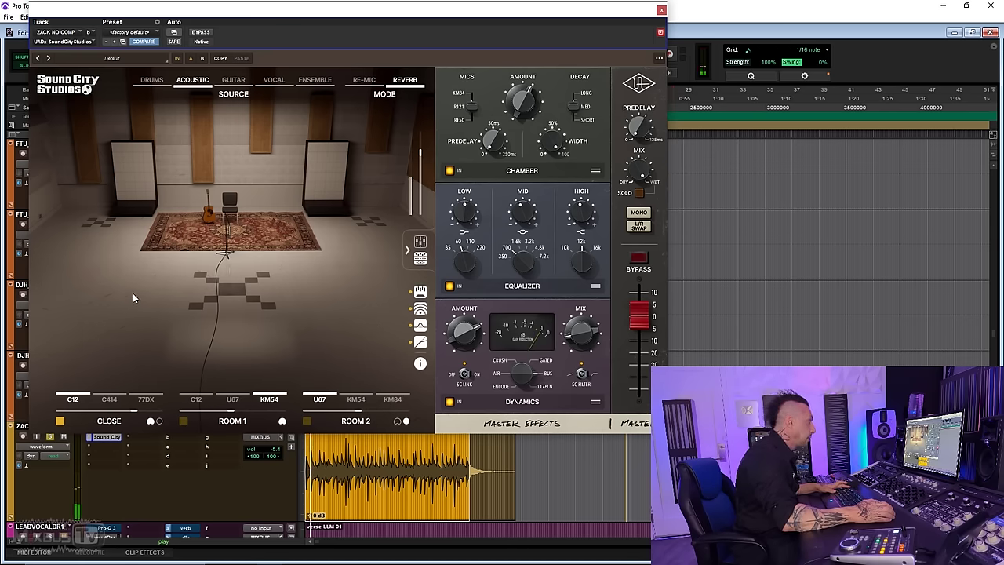
pyautogui.moveTo(234, 264); pyautogui.dragTo(232, 302)
pyautogui.click(143, 400)
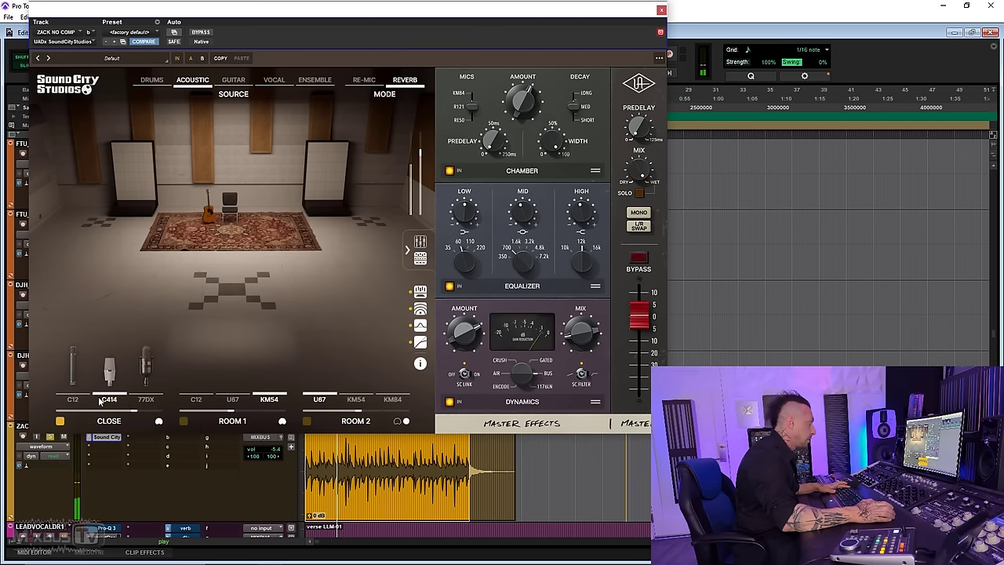
pyautogui.click(72, 399)
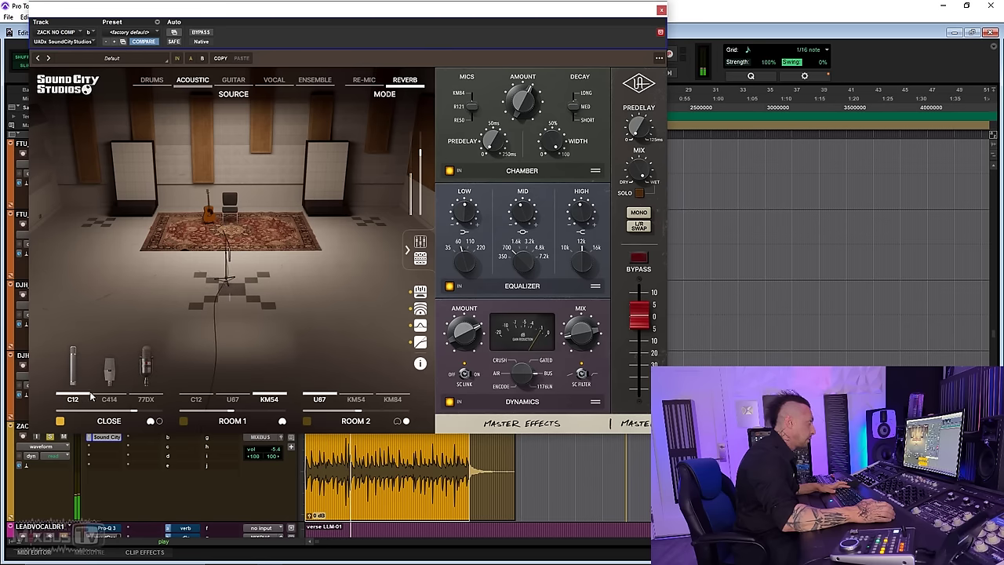
pyautogui.click(364, 79)
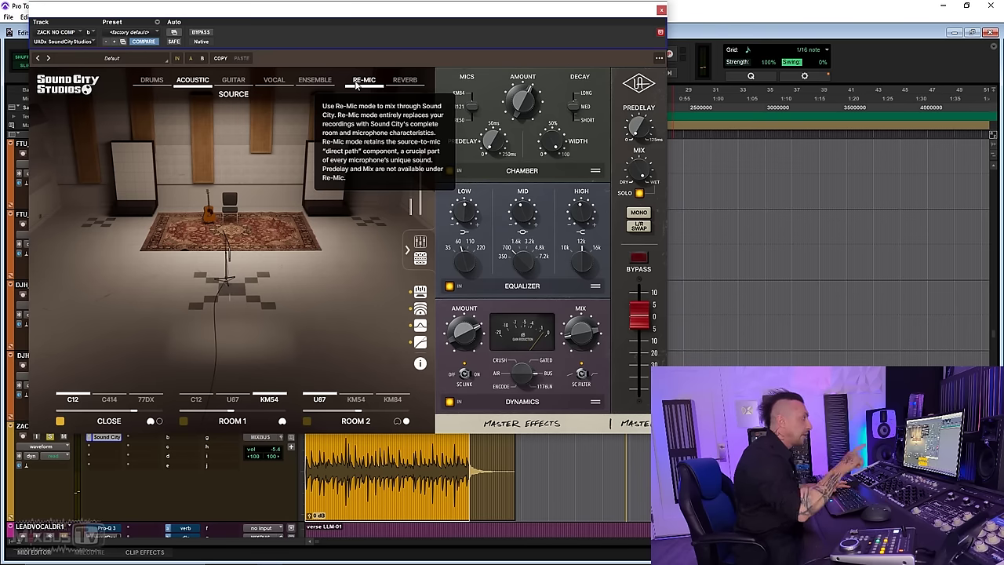
pyautogui.press('space')
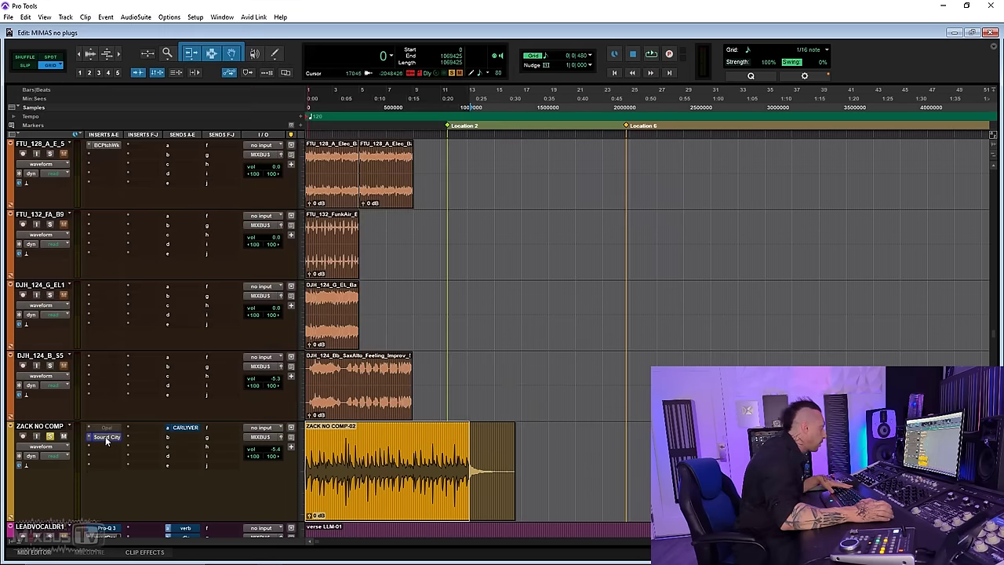
# Open the Sound City plug-in on the DRUMS track, take it out of bypass and switch it to Reverb mode
pyautogui.click(90, 432)
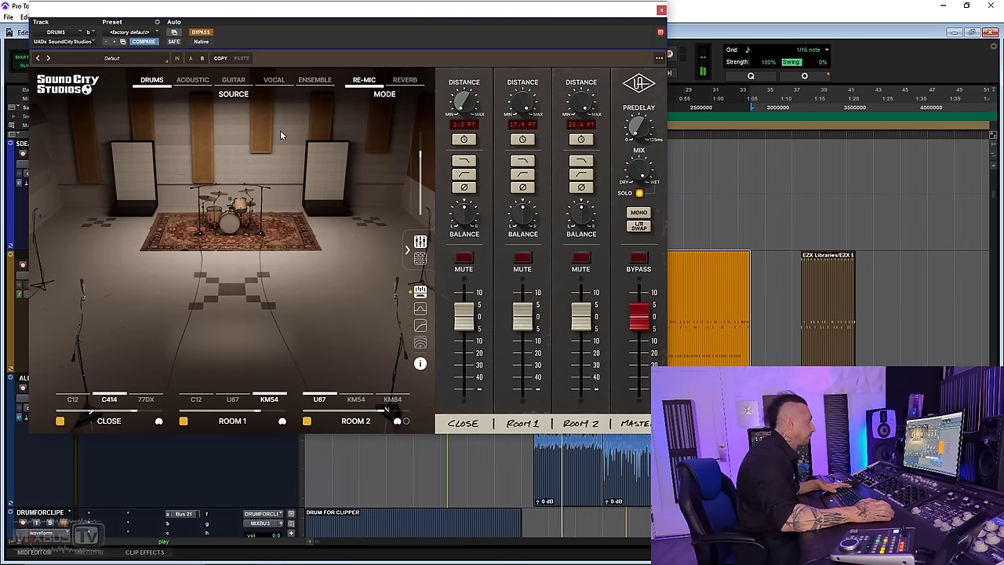
pyautogui.click(201, 33)
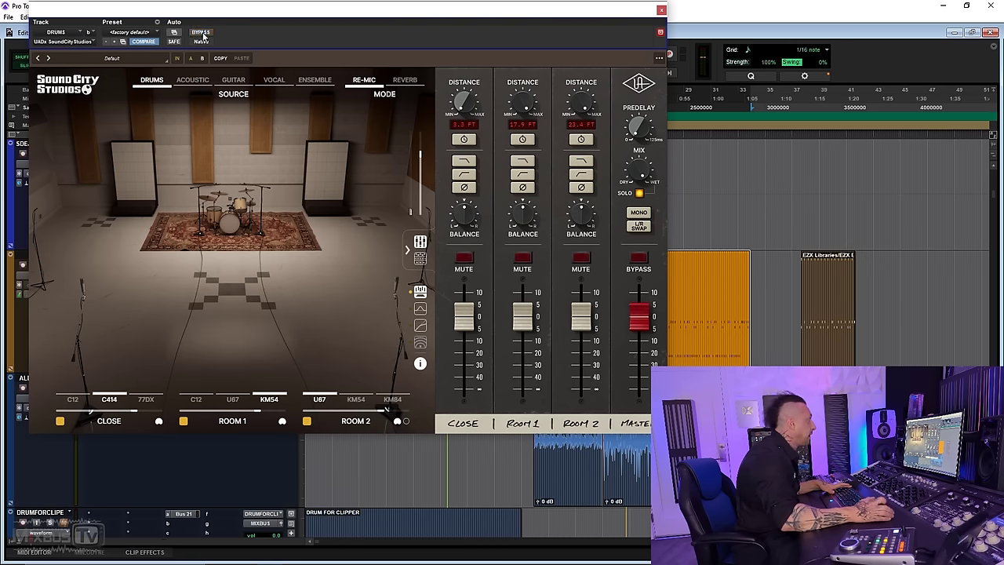
pyautogui.click(405, 81)
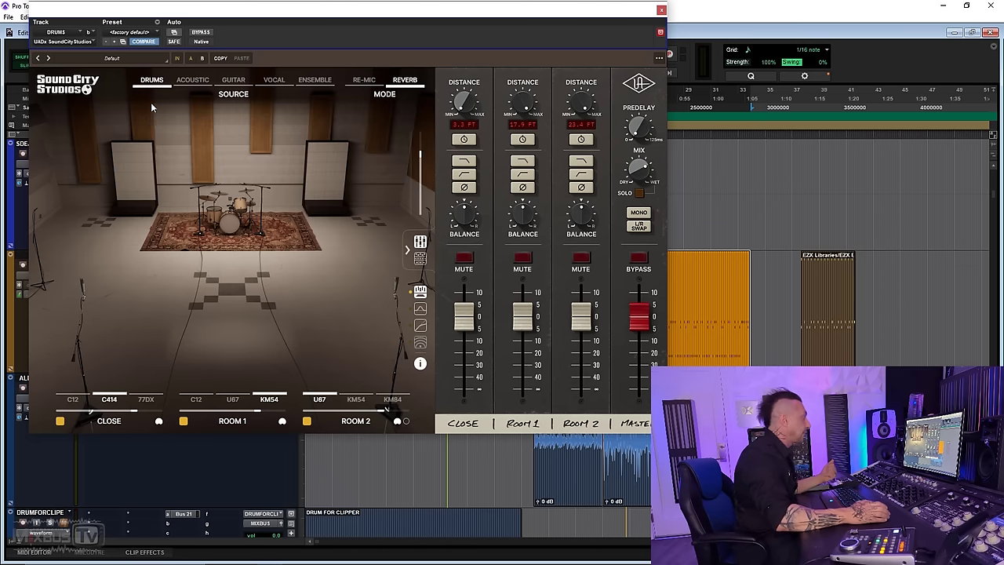
# Audition the Tight, Corner and Live drum setups during playback, and keep Live
pyautogui.moveTo(152, 130)
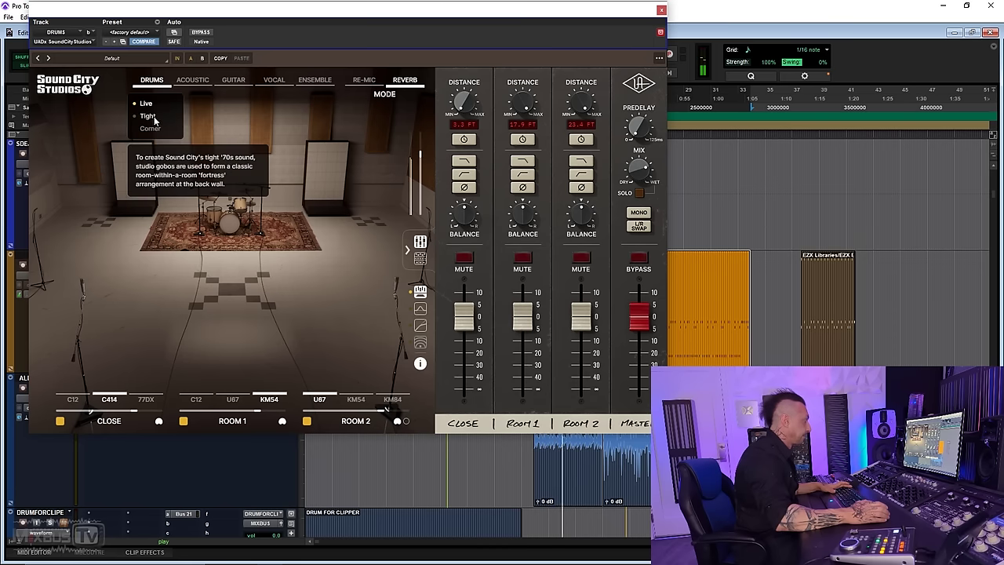
pyautogui.click(153, 119)
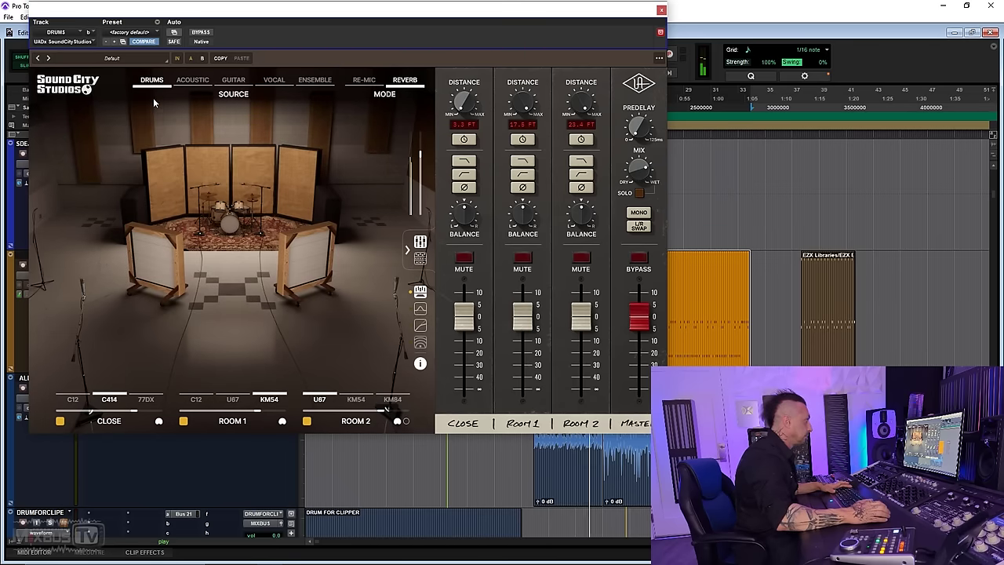
pyautogui.moveTo(152, 99)
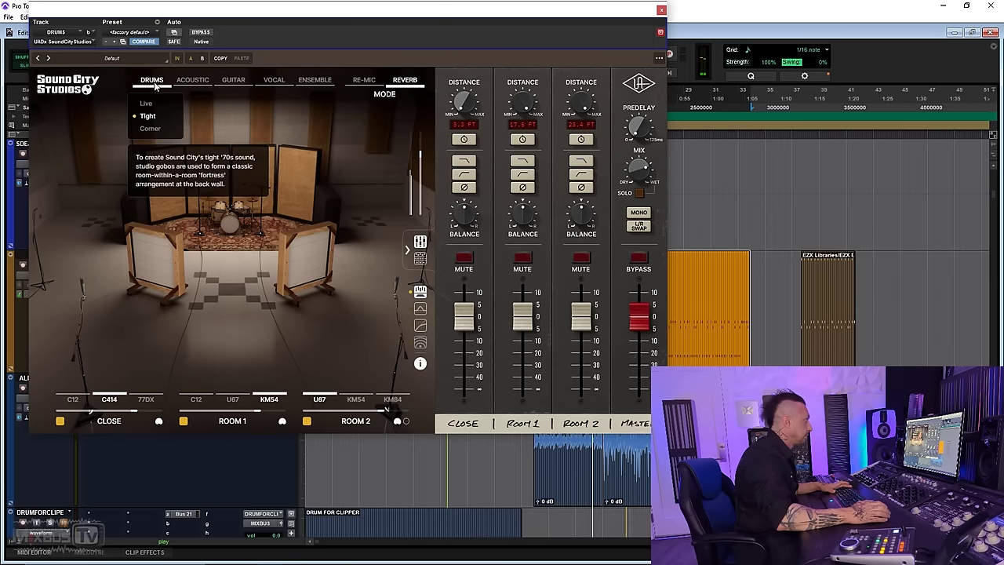
pyautogui.click(150, 130)
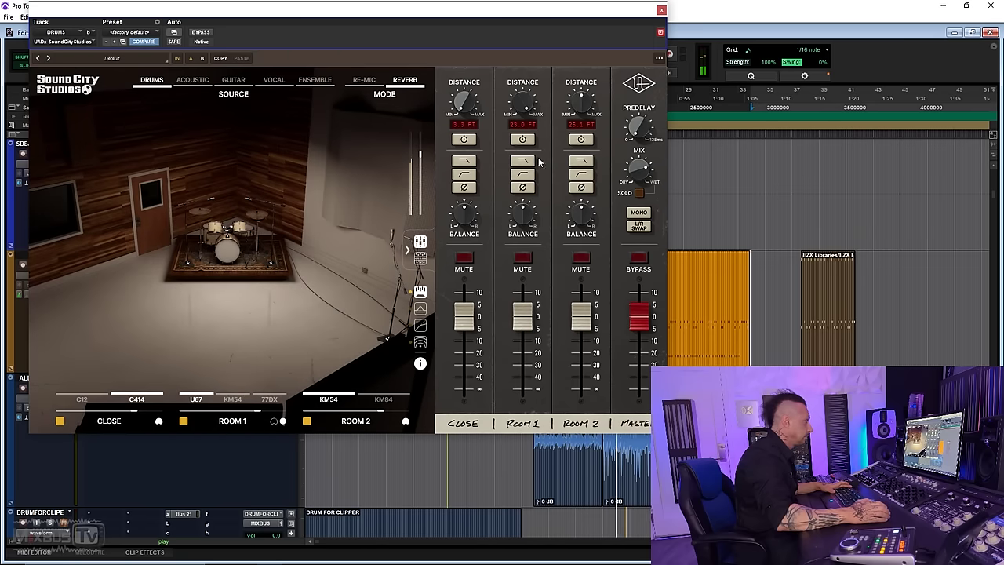
pyautogui.moveTo(157, 81)
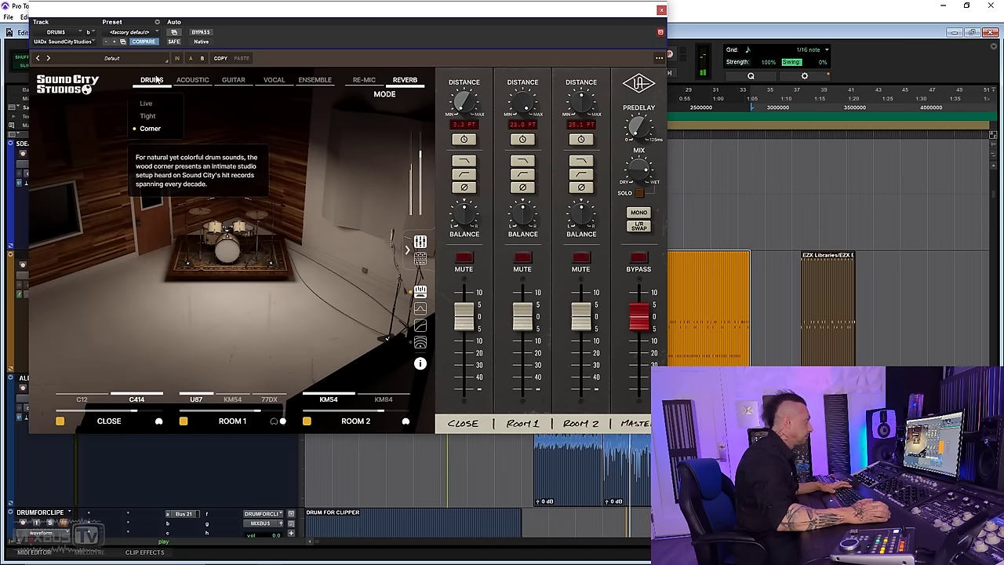
pyautogui.click(159, 116)
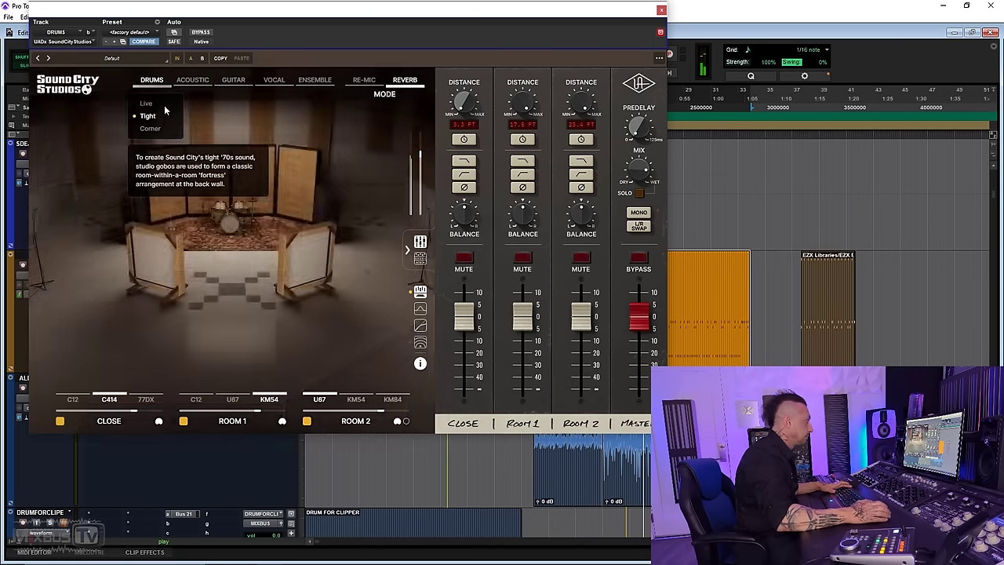
pyautogui.click(156, 103)
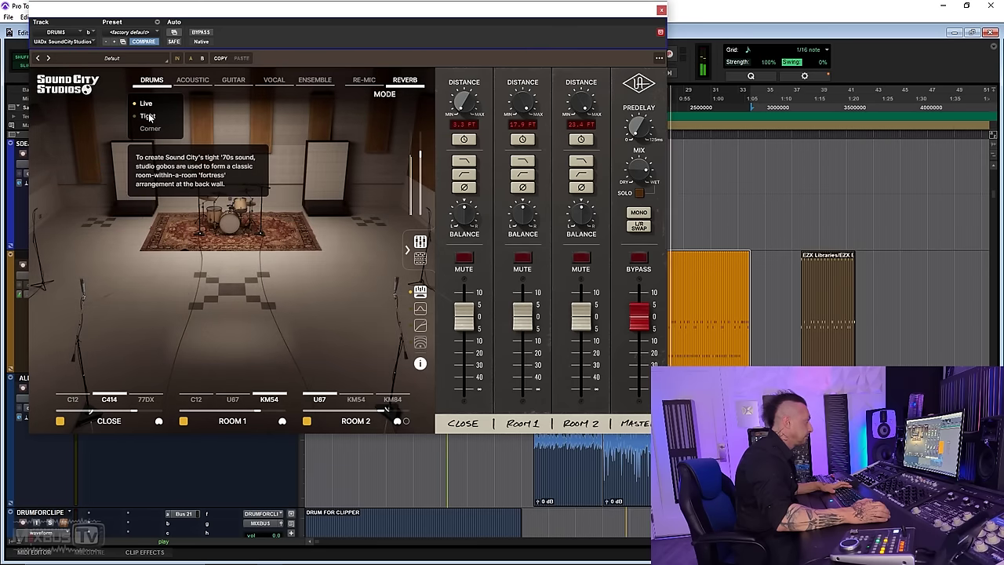
pyautogui.click(149, 116)
pyautogui.click(151, 128)
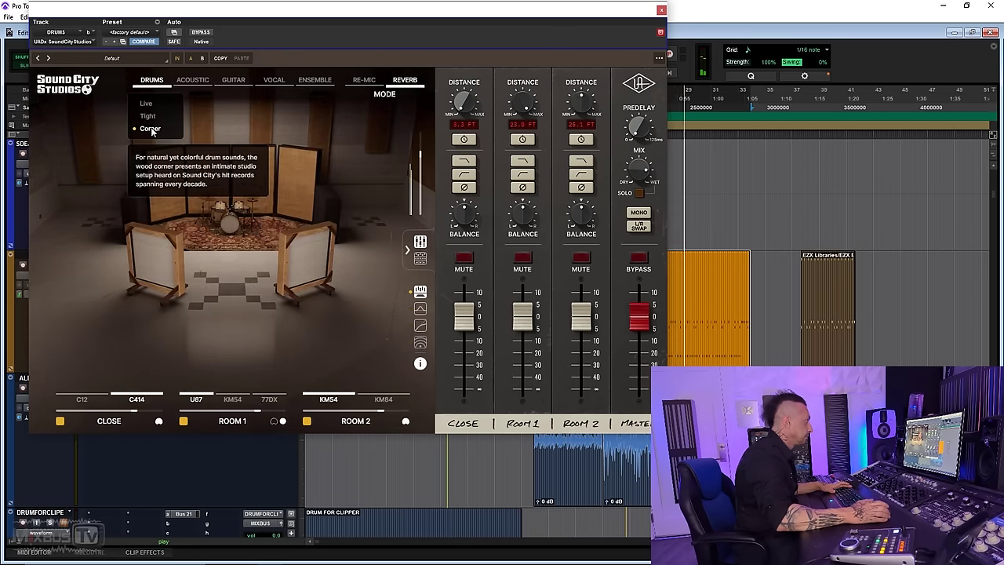
pyautogui.moveTo(149, 81)
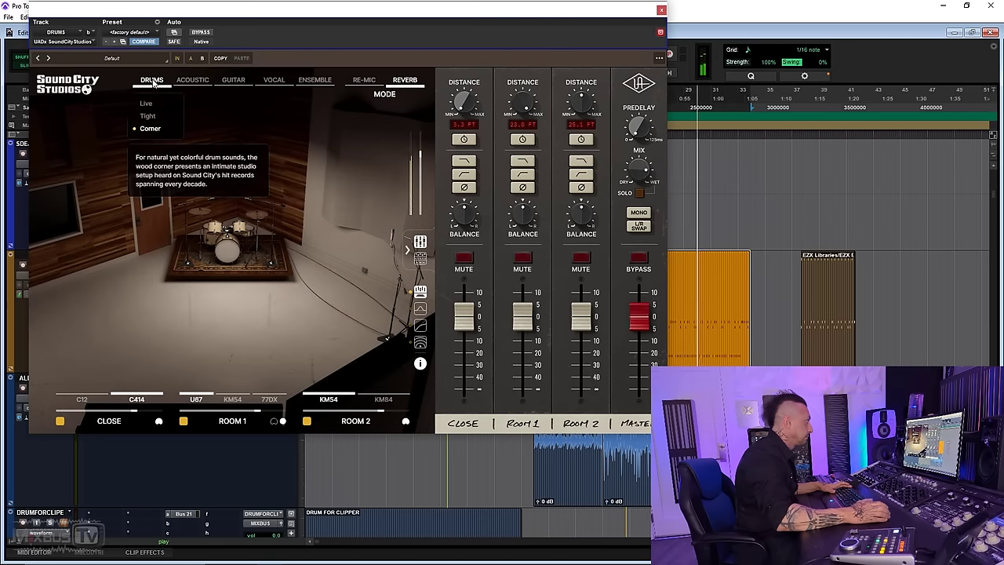
pyautogui.click(150, 117)
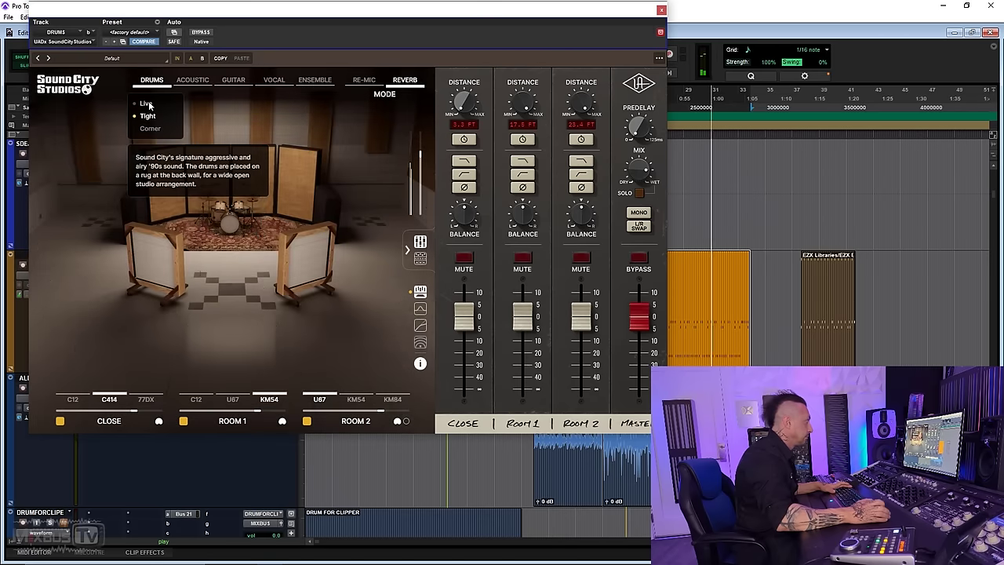
pyautogui.click(146, 104)
# Disable the Room 1 and Room 2 mics and play the drums through only the Close mic
pyautogui.moveTo(419, 221)
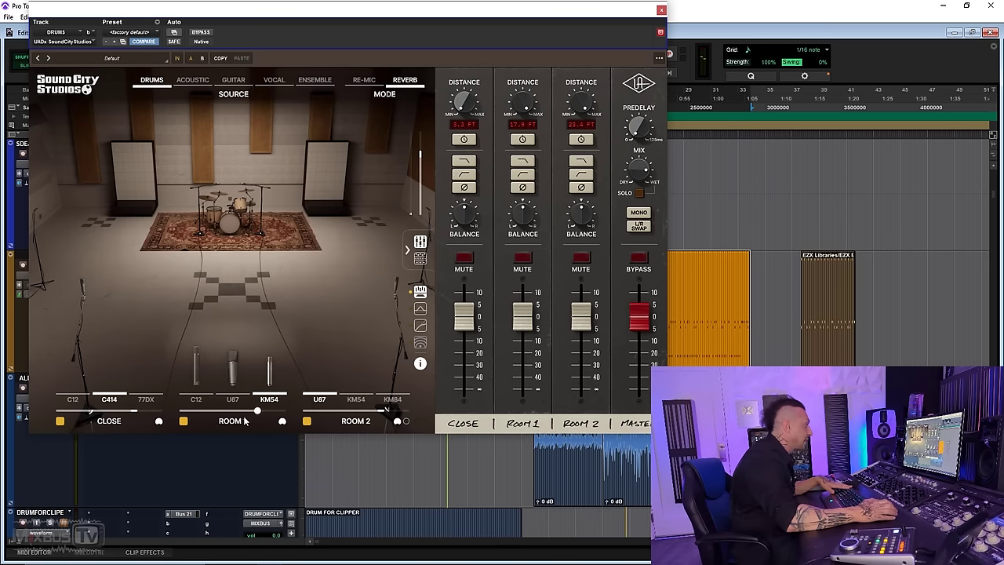
pyautogui.click(306, 421)
pyautogui.click(182, 420)
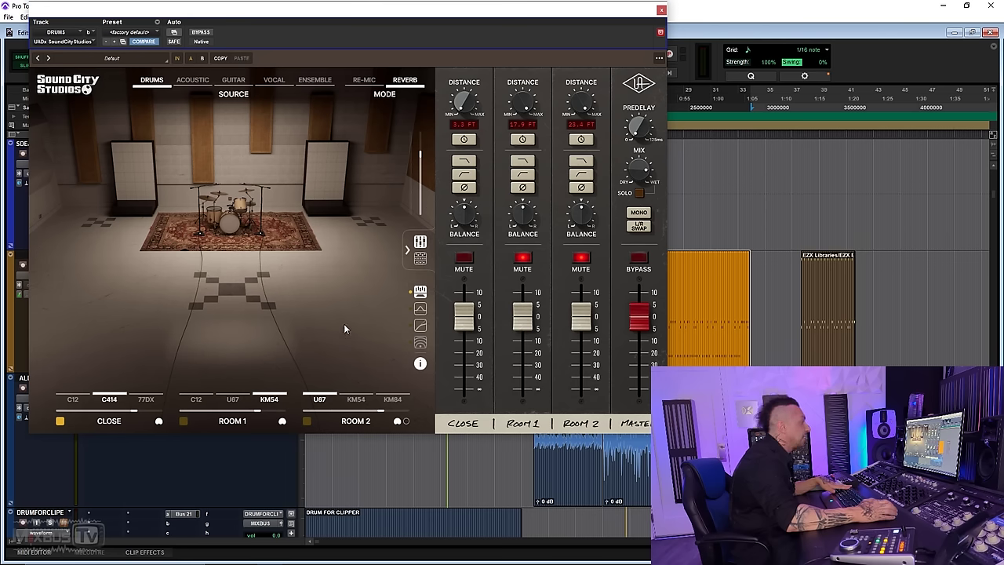
pyautogui.press('space')
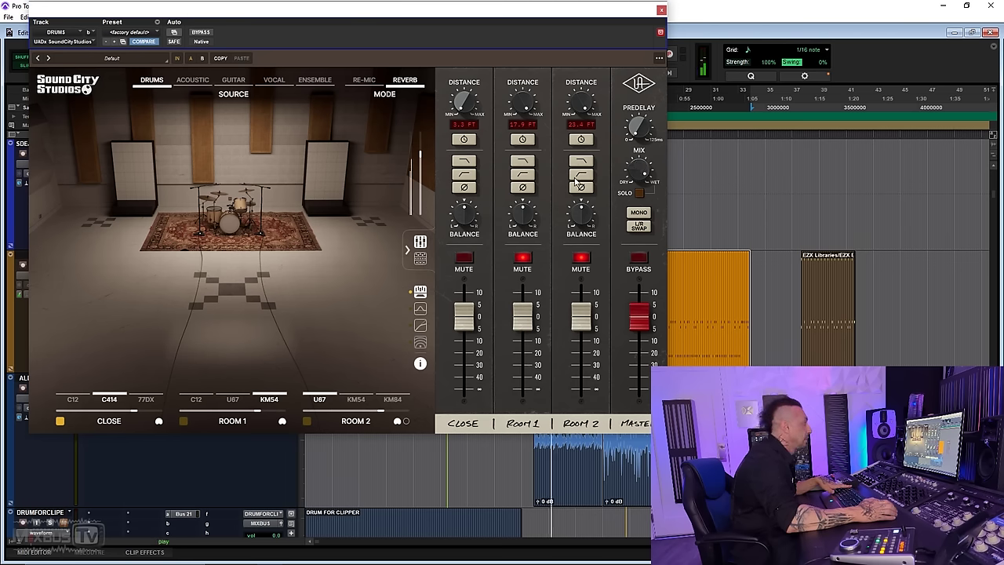
# Compare the C12, C414 and 77DX as the drum kit's Close mic during playback, and select the C12
pyautogui.click(72, 399)
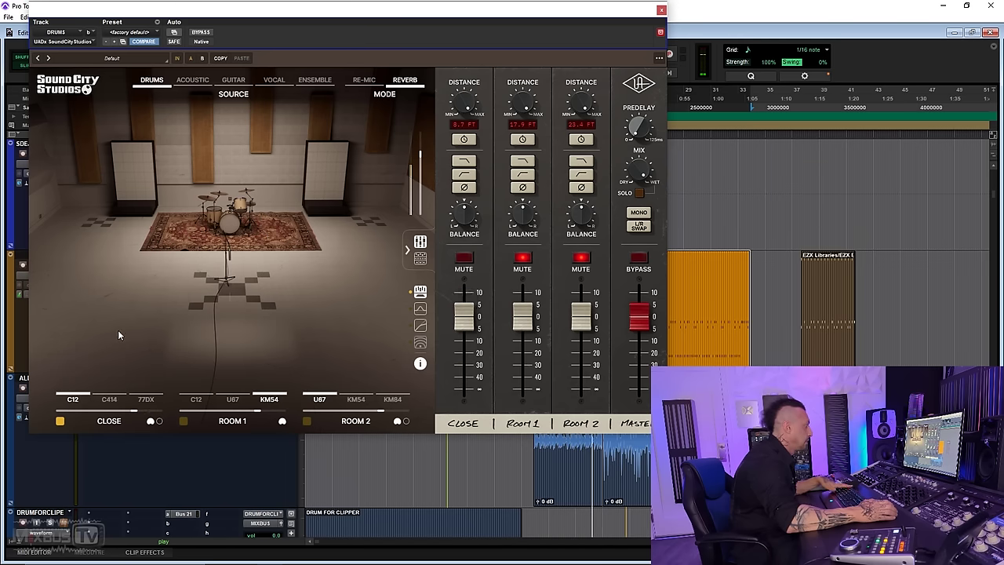
pyautogui.click(109, 399)
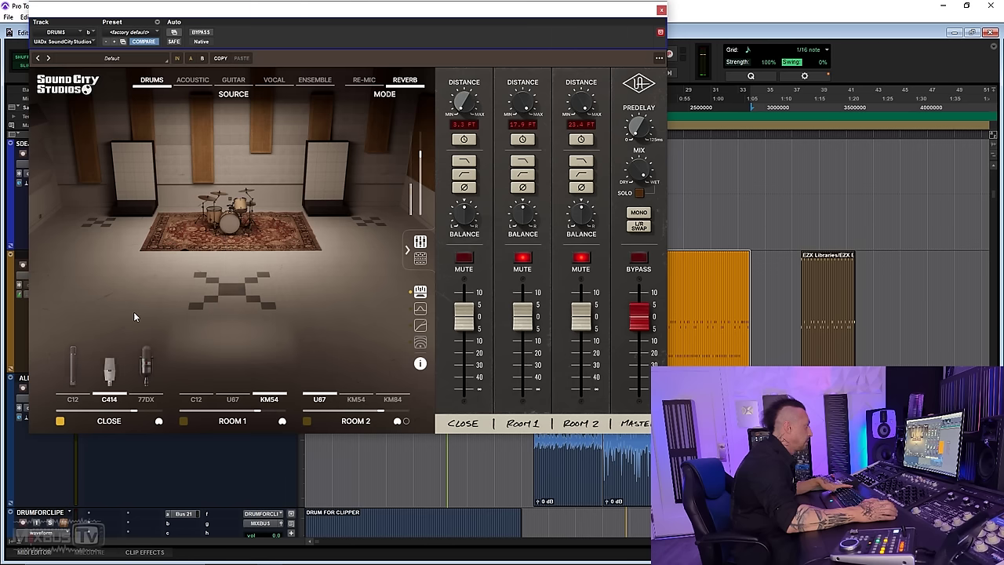
pyautogui.click(77, 400)
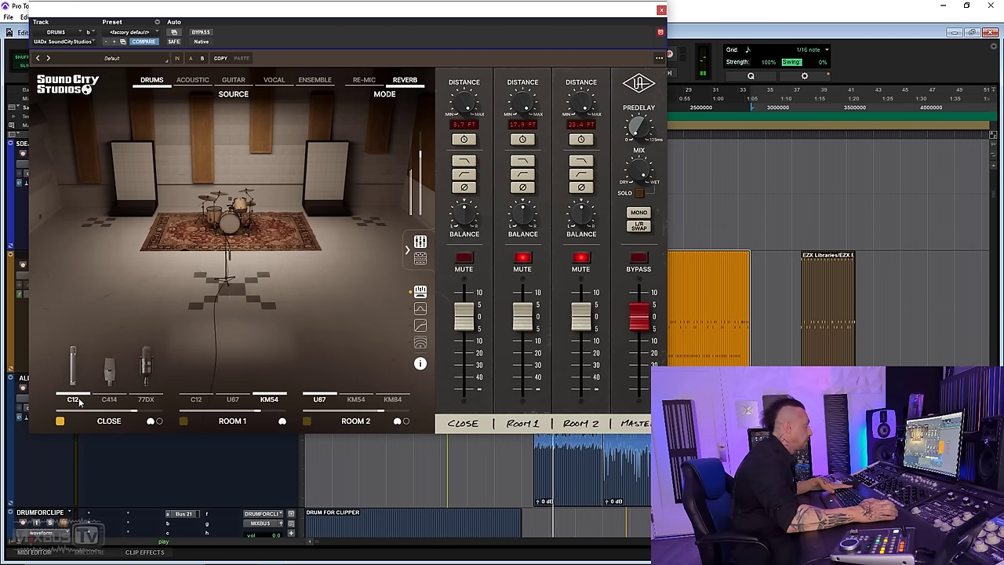
pyautogui.click(148, 400)
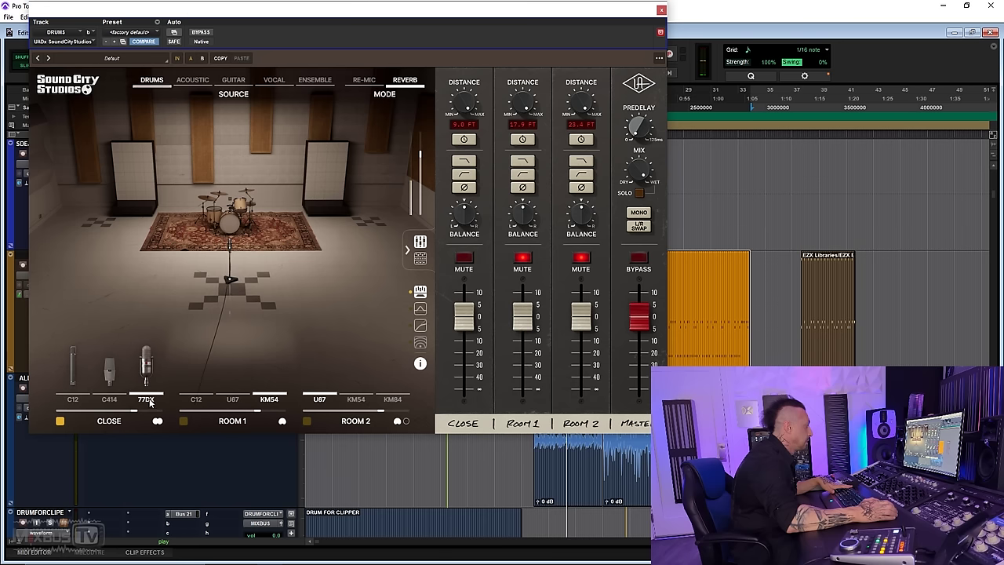
pyautogui.click(157, 421)
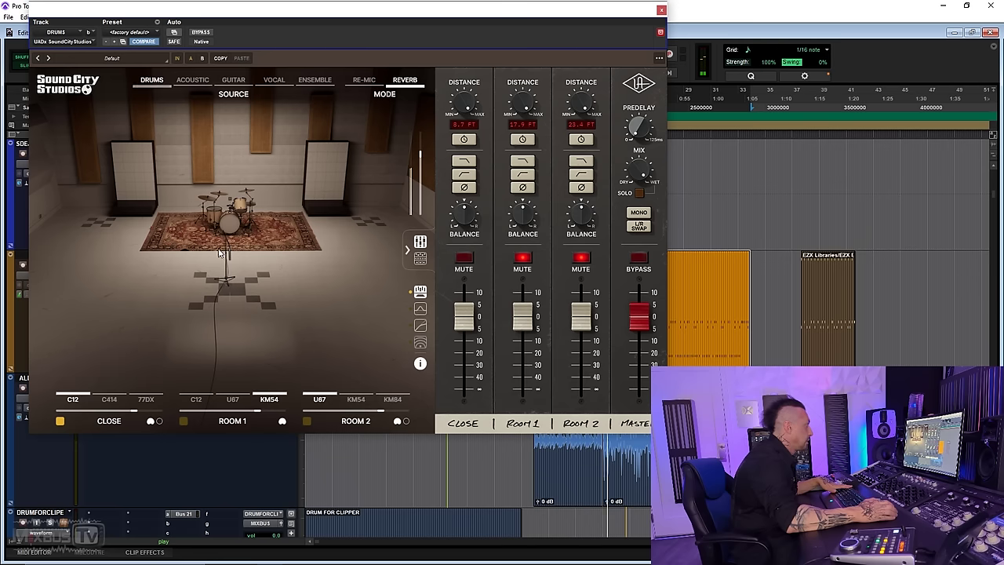
# Audition the Close C12 mic nearer to and farther from the drum kit, and return it to its starting distance
pyautogui.moveTo(226, 257); pyautogui.dragTo(227, 157)
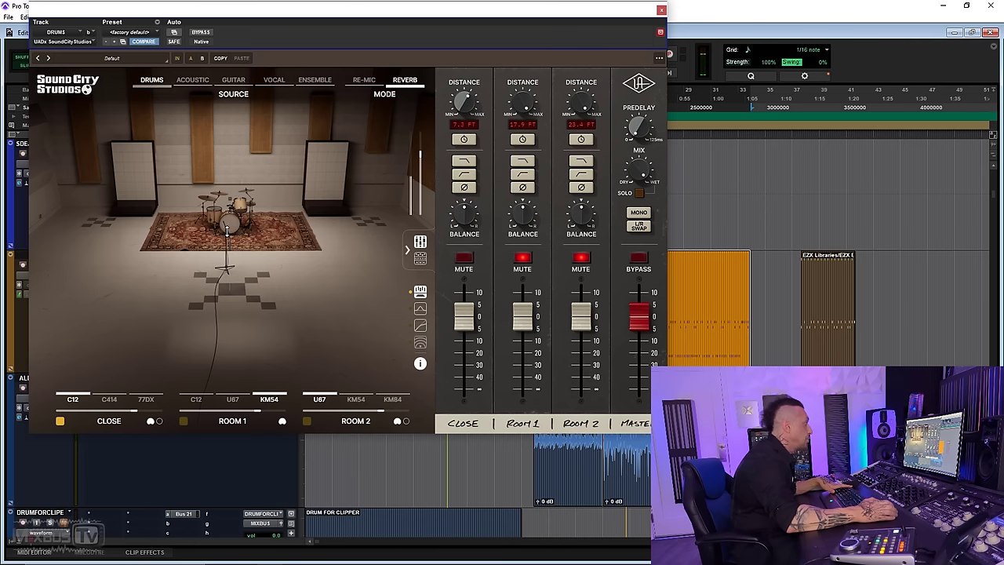
pyautogui.moveTo(226, 264); pyautogui.dragTo(249, 277)
pyautogui.moveTo(249, 312); pyautogui.dragTo(246, 365)
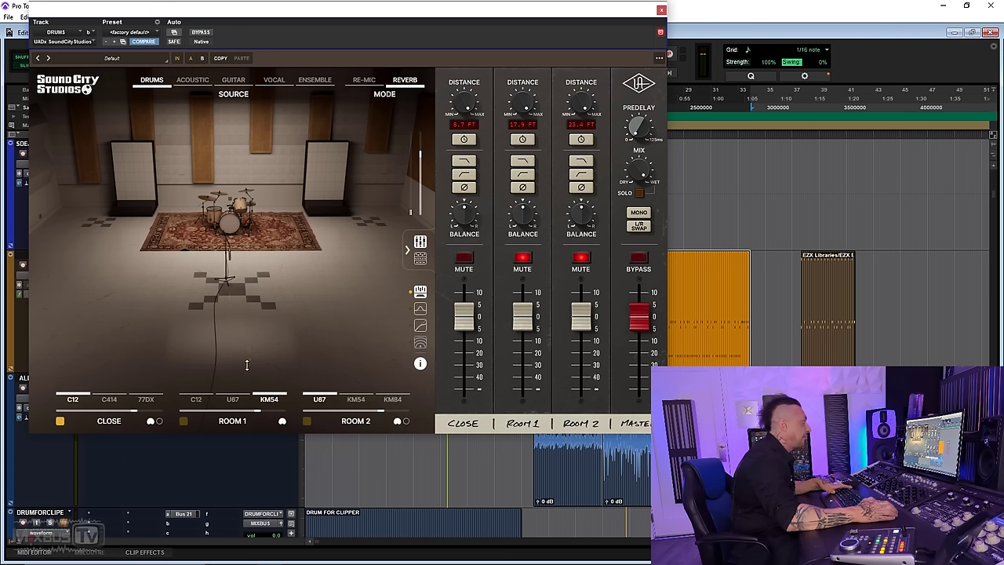
pyautogui.press('space')
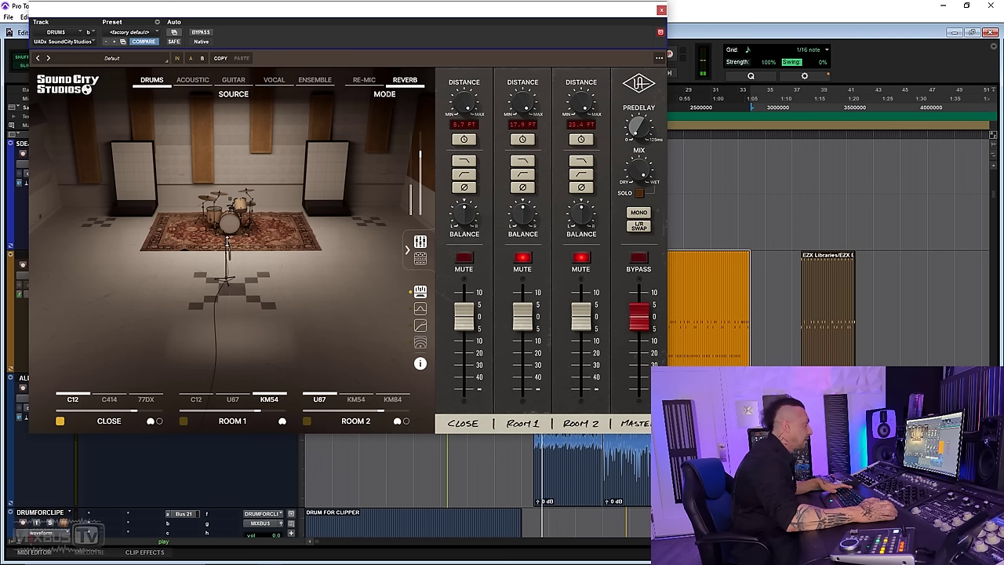
# Lower the Close fader to about -30, enable Room 1 and choose the C12 as its microphone
pyautogui.moveTo(466, 317); pyautogui.dragTo(466, 374)
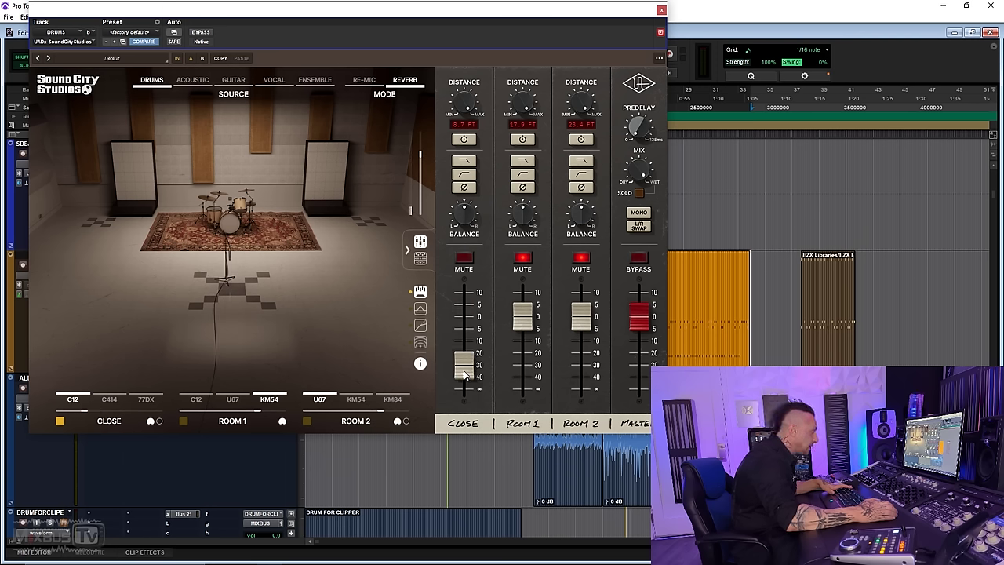
pyautogui.click(184, 421)
pyautogui.click(196, 367)
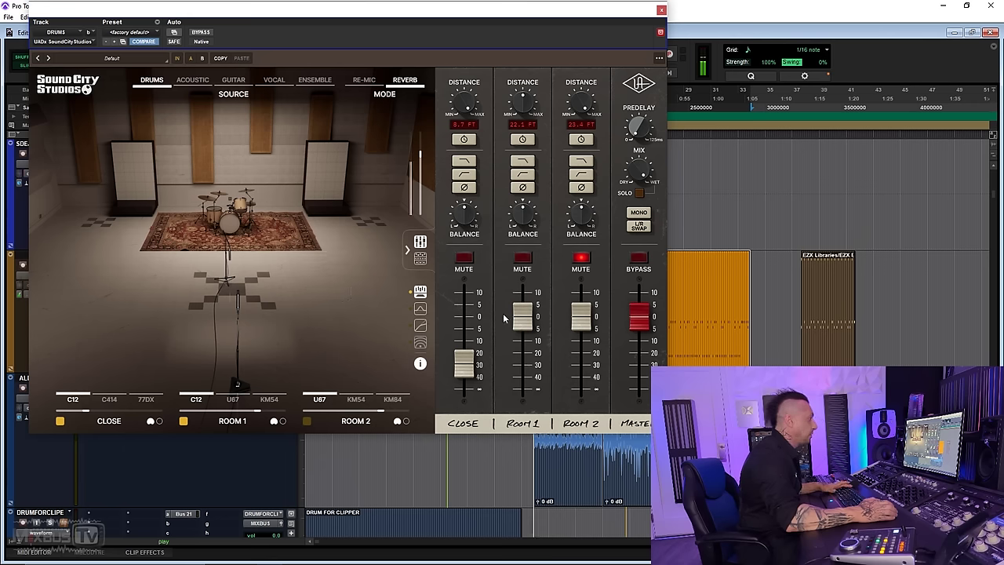
# Raise the Room 1 fader slightly, disable the Close mic, and audition Room 1's U67 nearer to the kit at about 12.9 ft
pyautogui.moveTo(522, 316); pyautogui.dragTo(524, 310)
pyautogui.click(60, 421)
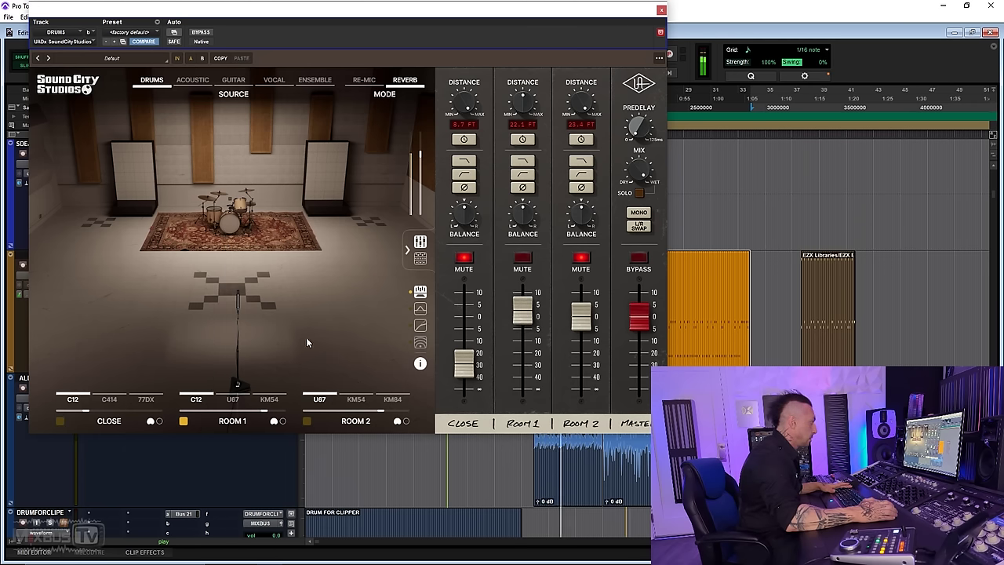
pyautogui.click(232, 398)
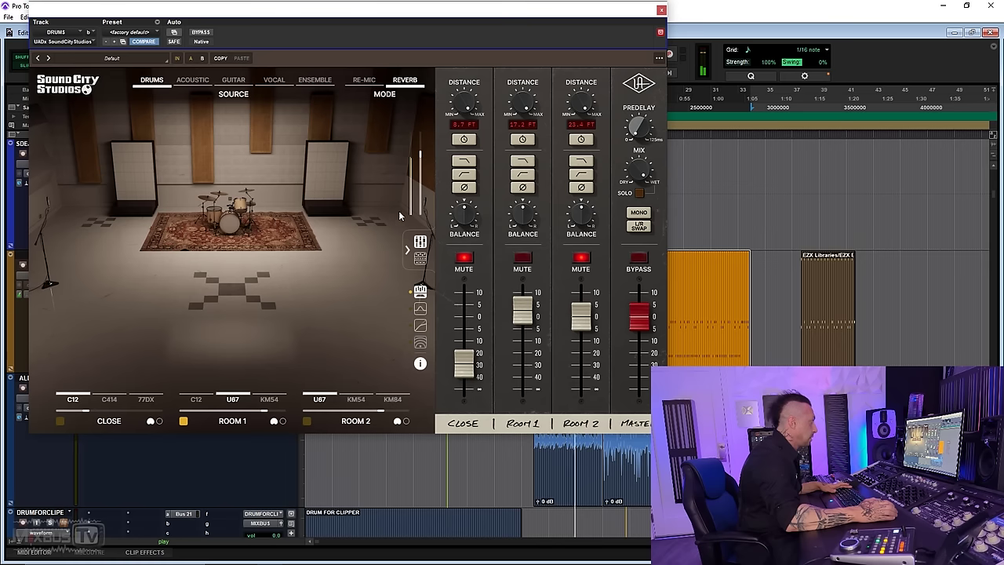
pyautogui.moveTo(525, 104); pyautogui.dragTo(527, 182)
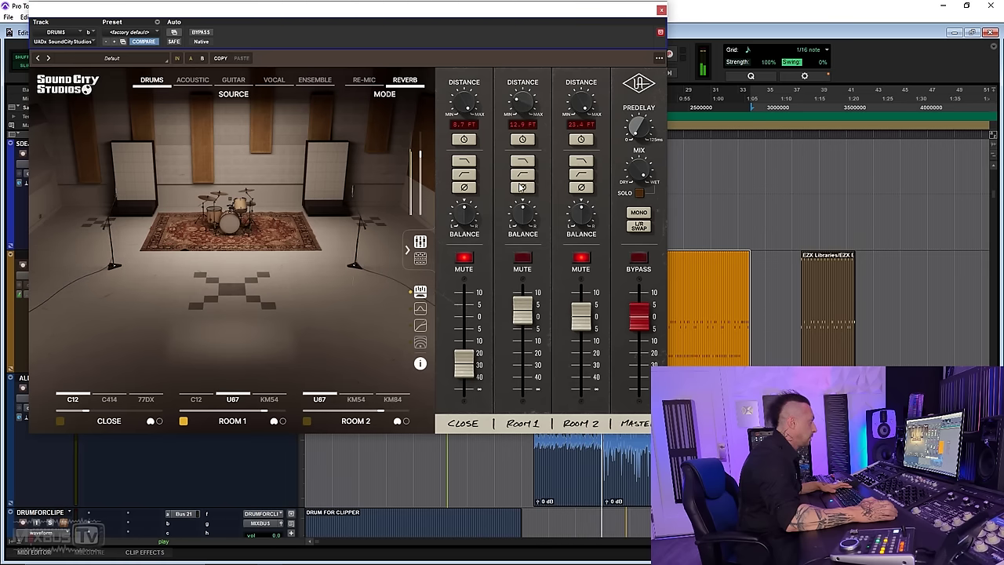
# Audition the KM54 on Room 1 at about 14.9 ft, re-enable the Close mic, and return Room 1 to the U67
pyautogui.click(272, 400)
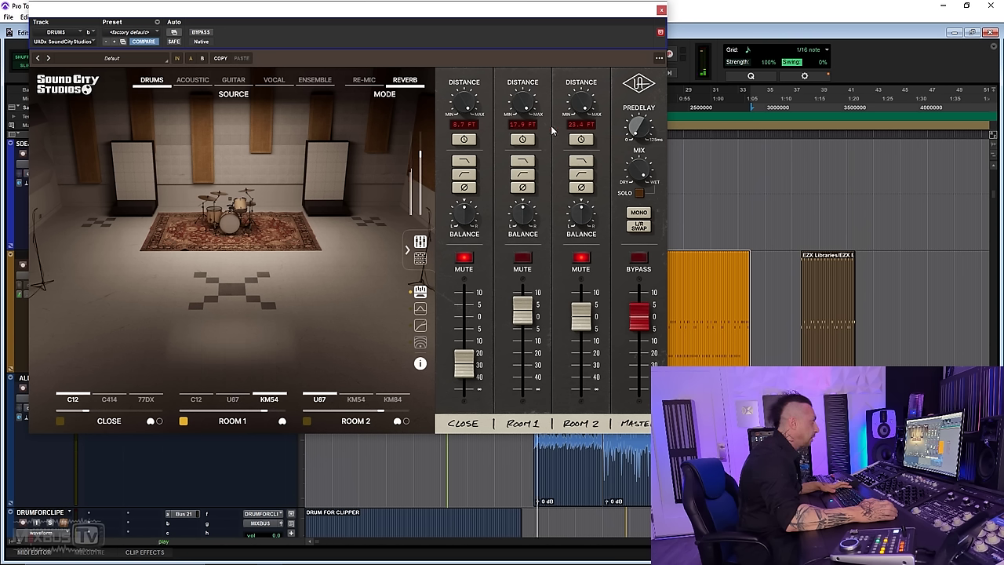
pyautogui.moveTo(524, 104); pyautogui.dragTo(531, 211)
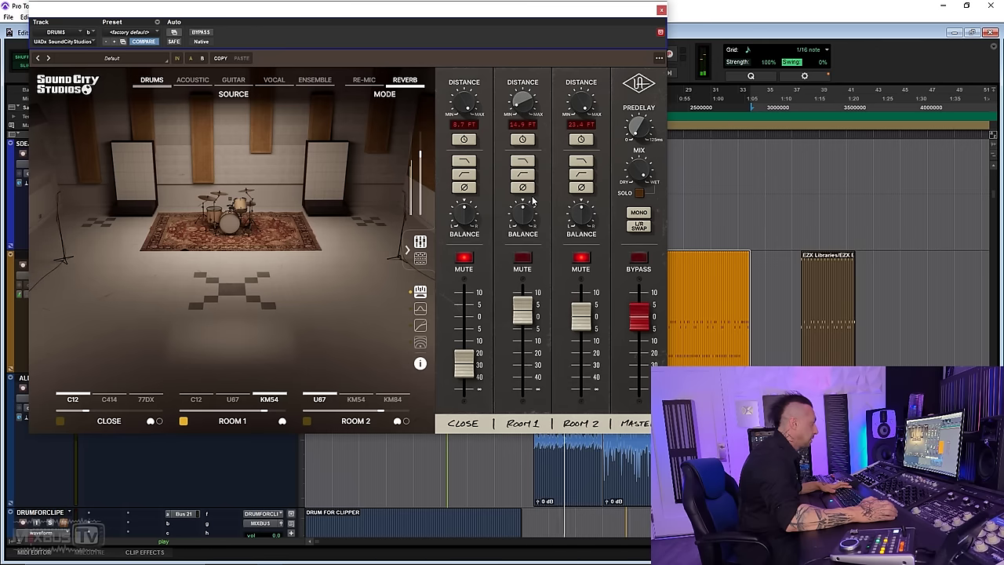
pyautogui.click(60, 422)
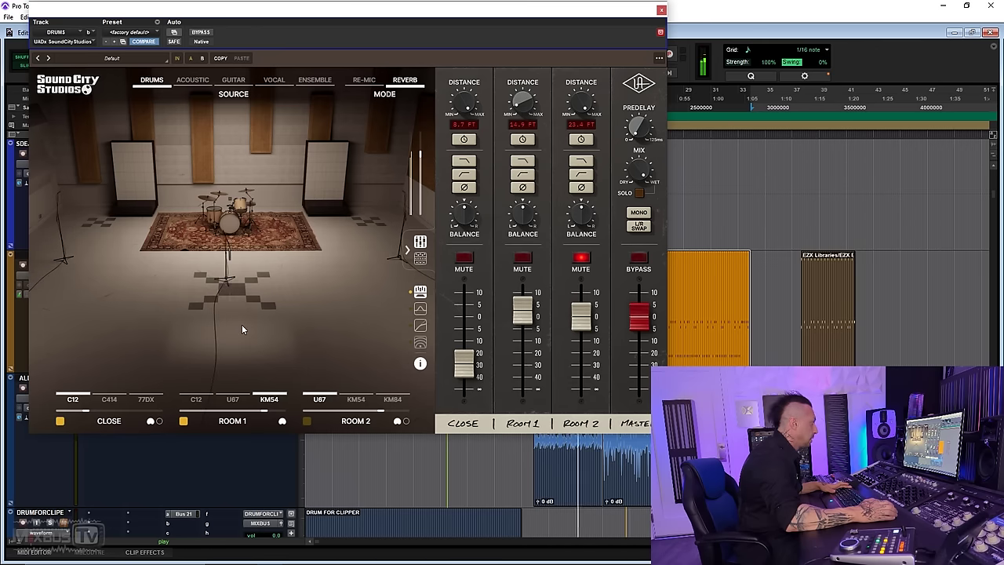
pyautogui.click(232, 399)
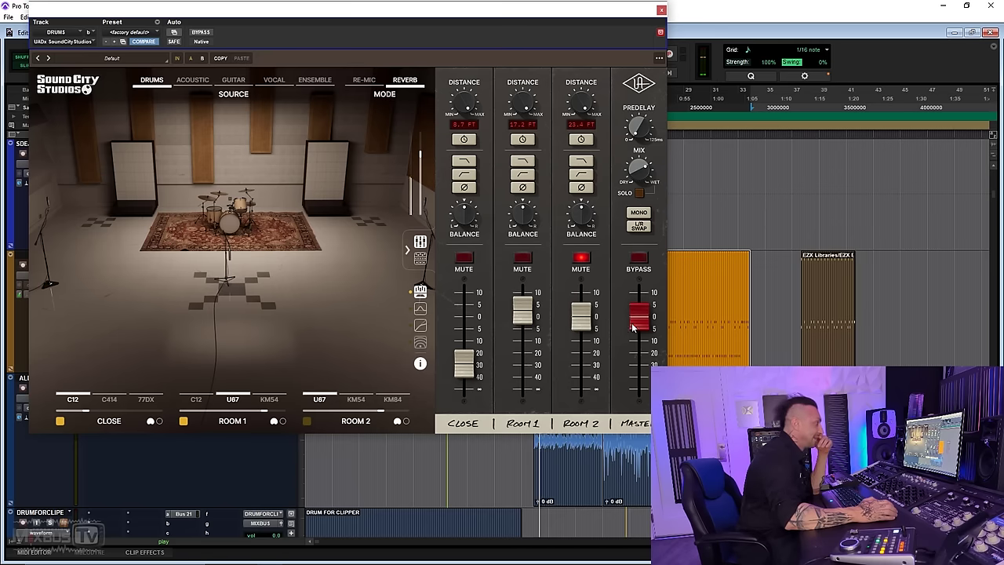
# Compare the drums with the plug-in bypassed and active during playback, leaving it active
pyautogui.click(207, 33)
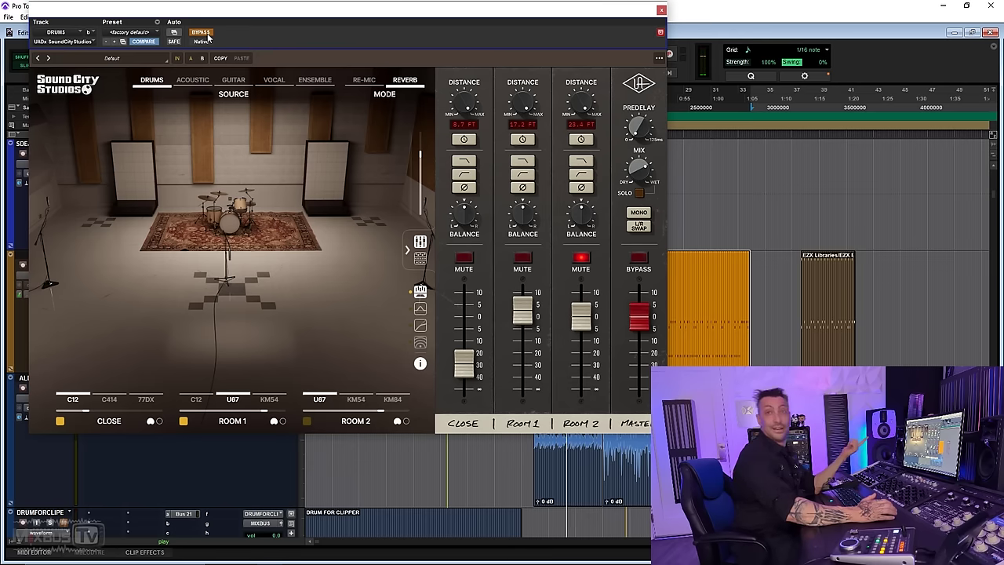
pyautogui.click(207, 34)
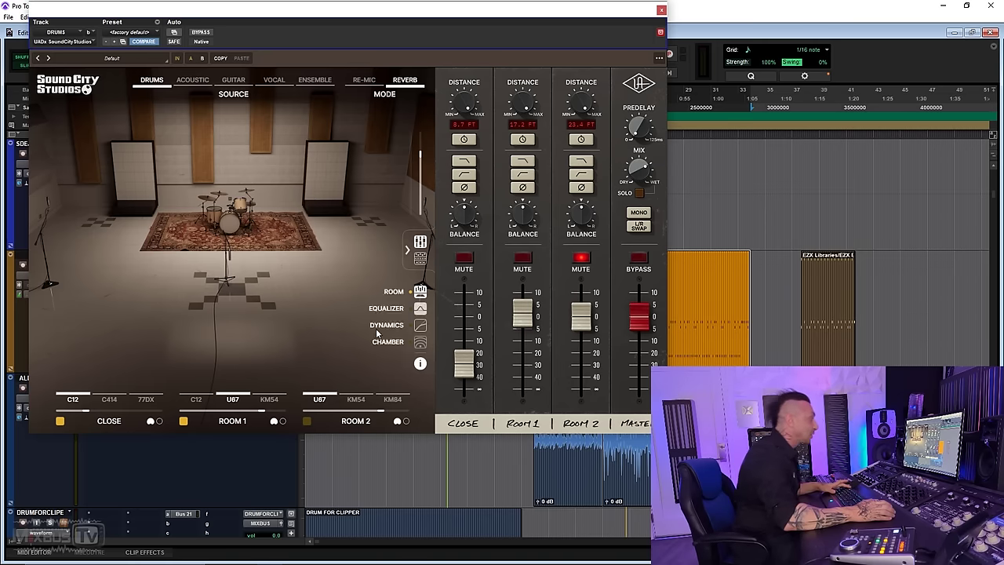
pyautogui.press('space')
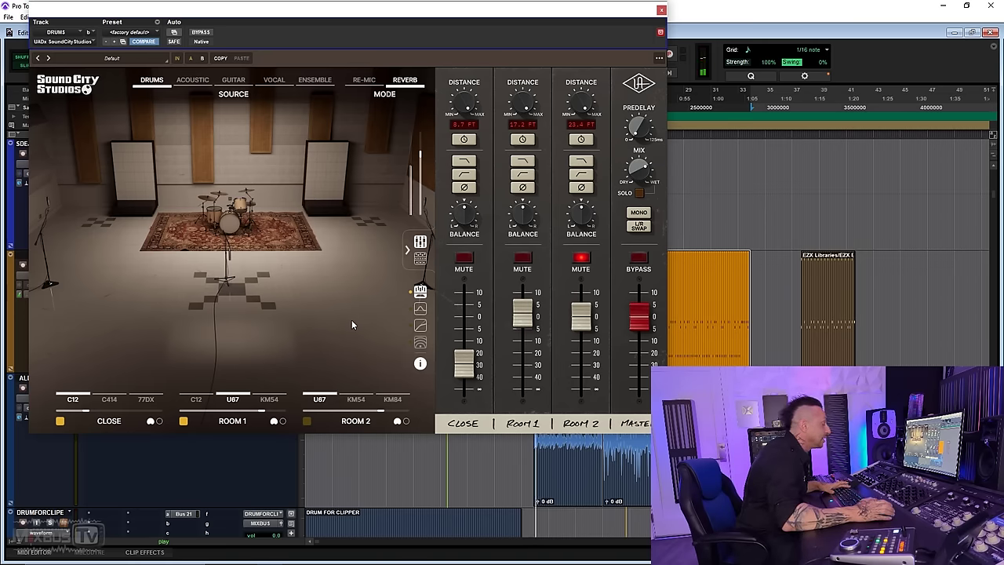
pyautogui.click(207, 34)
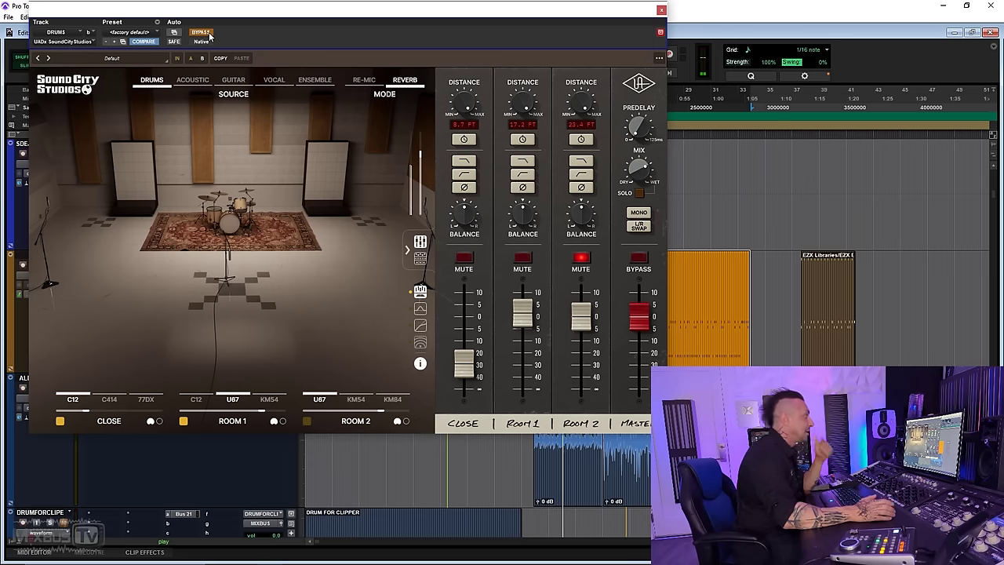
pyautogui.click(209, 34)
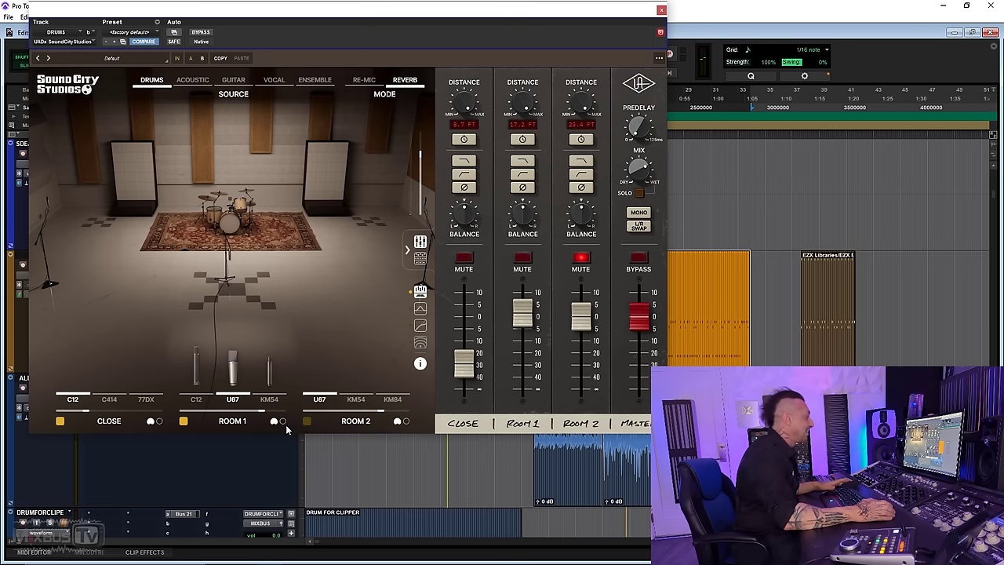
# Switch from Room 1 to Room 2, compare its U67, KM54 and KM84 mics while adjusting the fader, and select the KM54
pyautogui.click(183, 420)
pyautogui.click(305, 421)
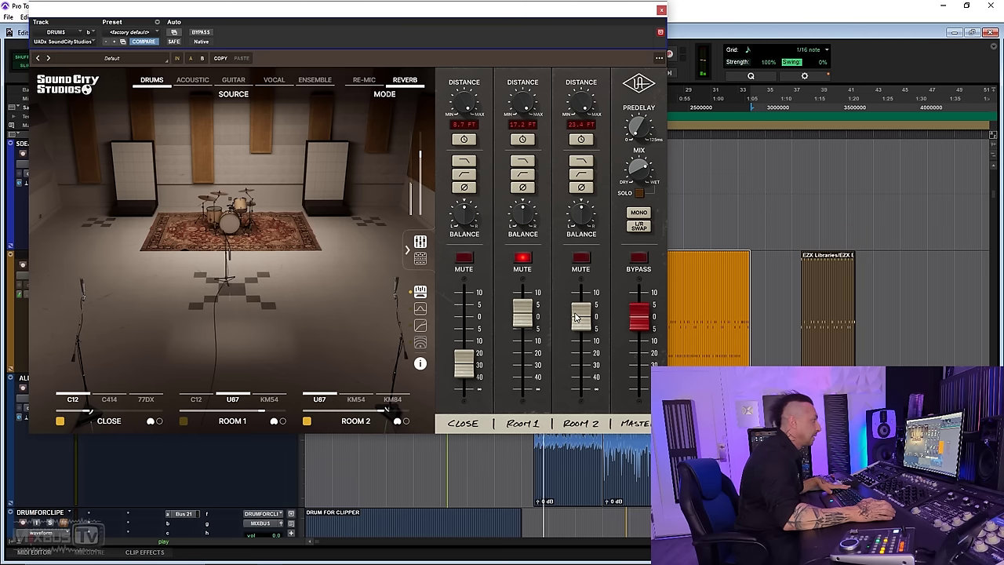
pyautogui.moveTo(576, 317); pyautogui.dragTo(577, 314)
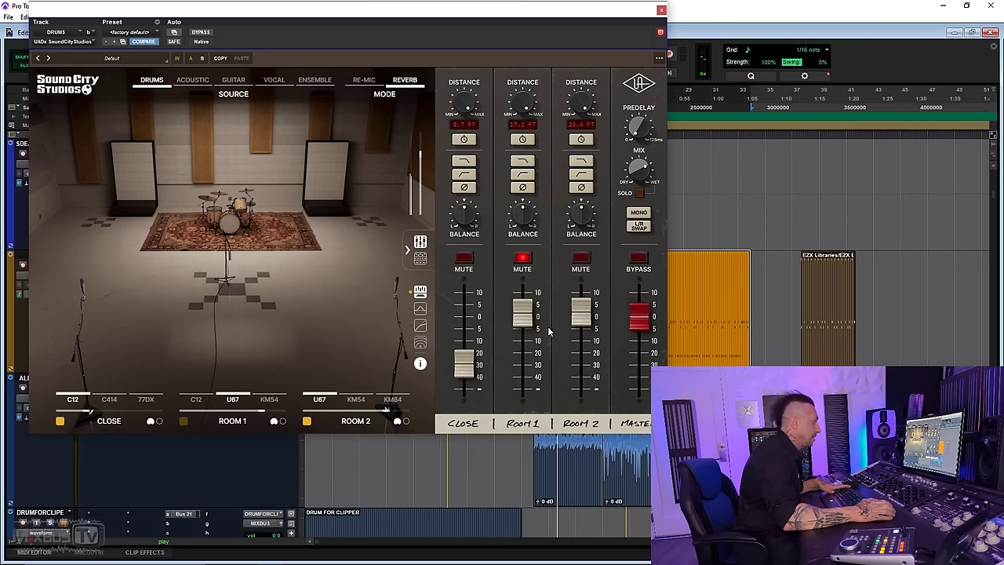
pyautogui.click(356, 400)
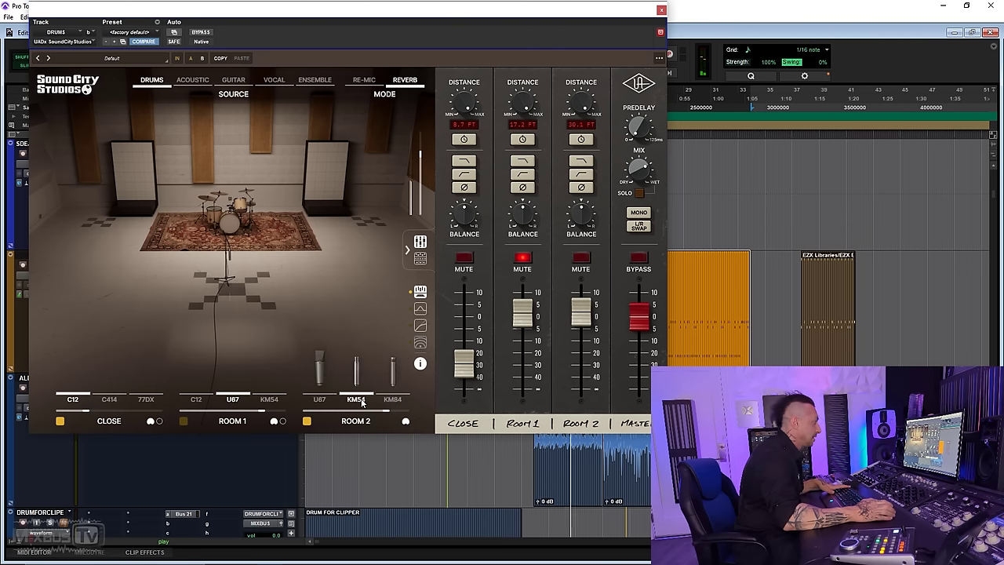
pyautogui.click(393, 399)
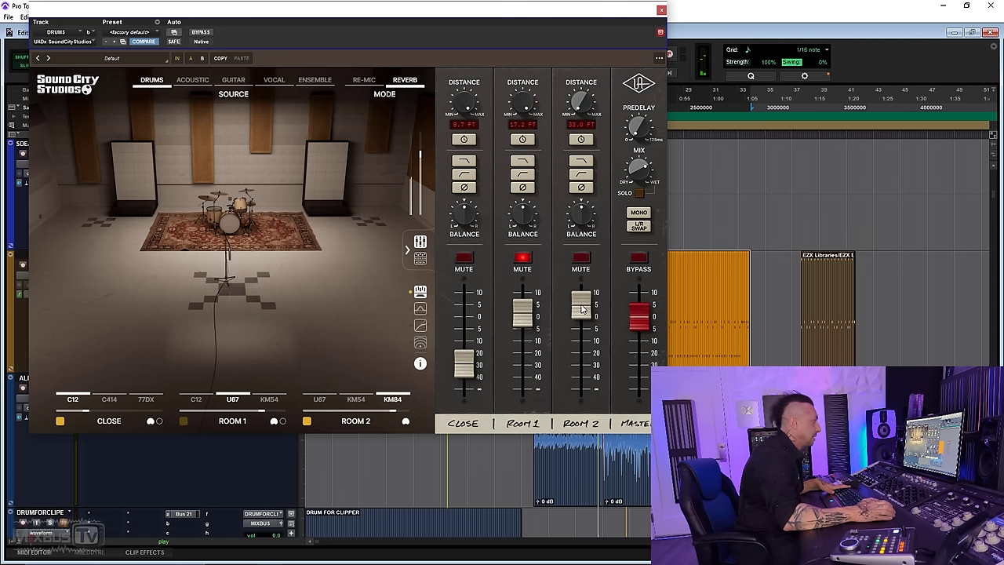
pyautogui.moveTo(581, 306); pyautogui.dragTo(584, 317)
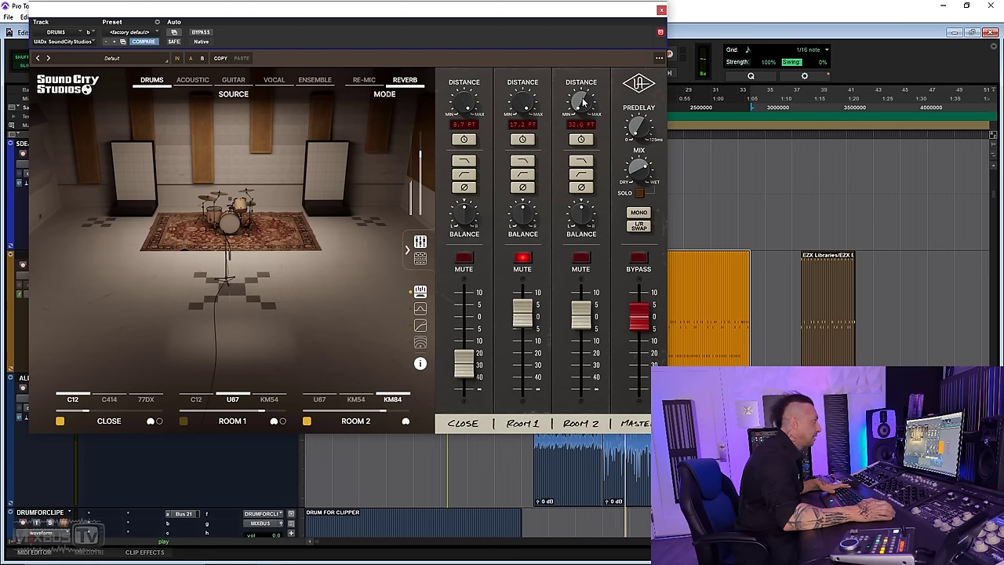
pyautogui.click(360, 399)
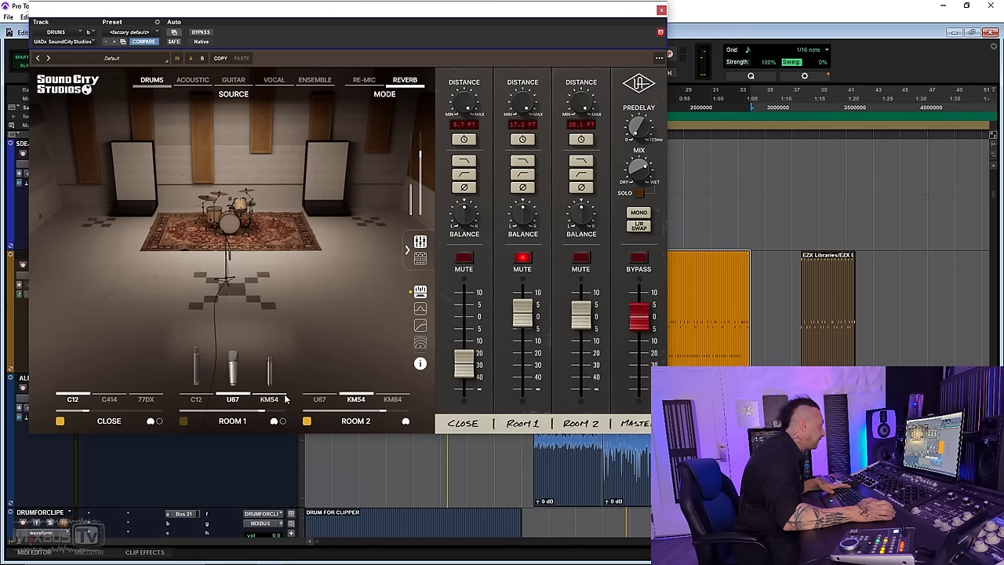
# Re-enable Room 1, blend in Room 2's KM84 with its fader at about -8, and compare the result with the plug-in bypassed
pyautogui.click(182, 422)
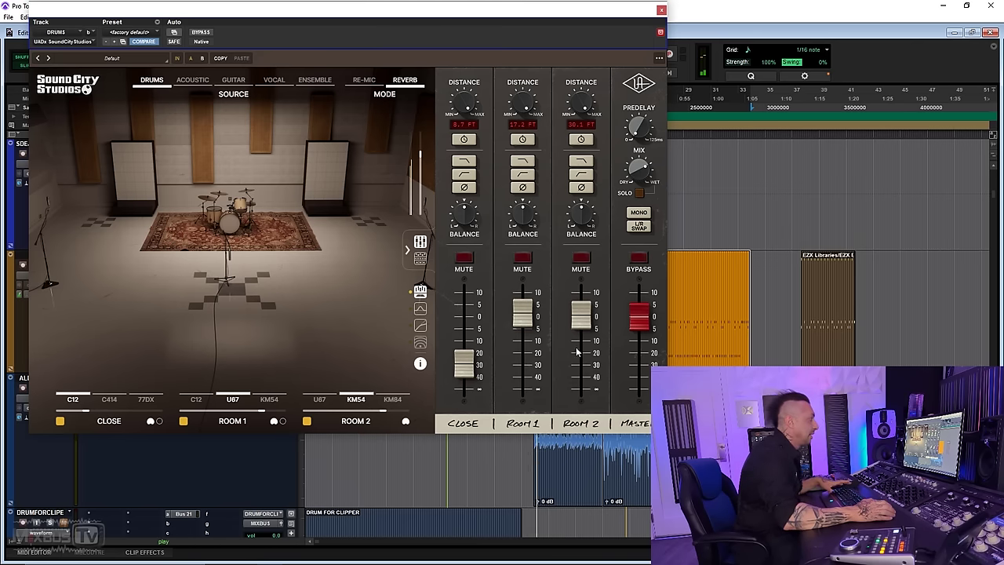
pyautogui.moveTo(580, 316)
pyautogui.mouseDown()
pyautogui.moveTo(578, 389)
pyautogui.moveTo(581, 322)
pyautogui.mouseUp()
pyautogui.click(392, 399)
pyautogui.moveTo(398, 402)
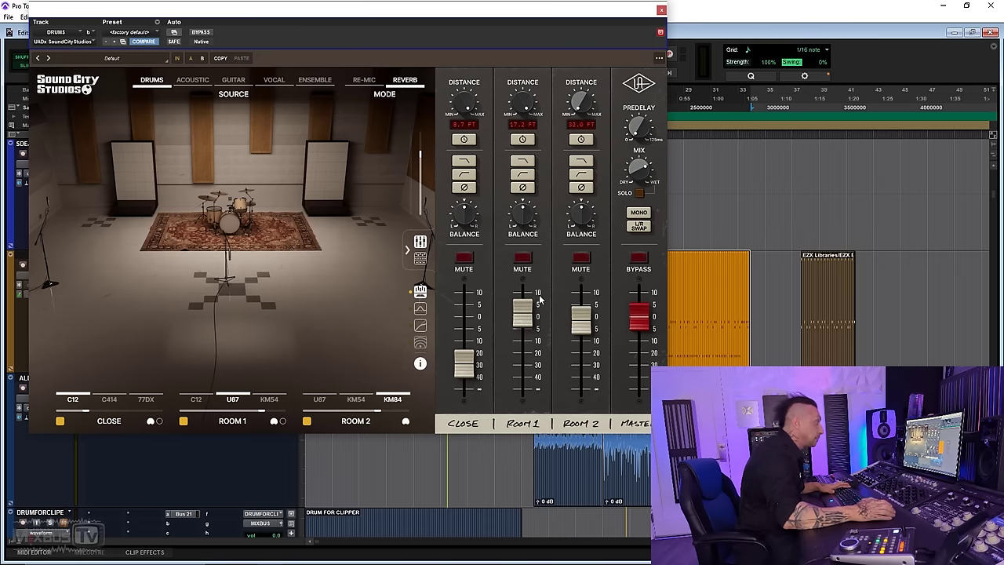
pyautogui.moveTo(592, 315)
pyautogui.mouseDown()
pyautogui.moveTo(584, 381)
pyautogui.moveTo(584, 333)
pyautogui.mouseUp()
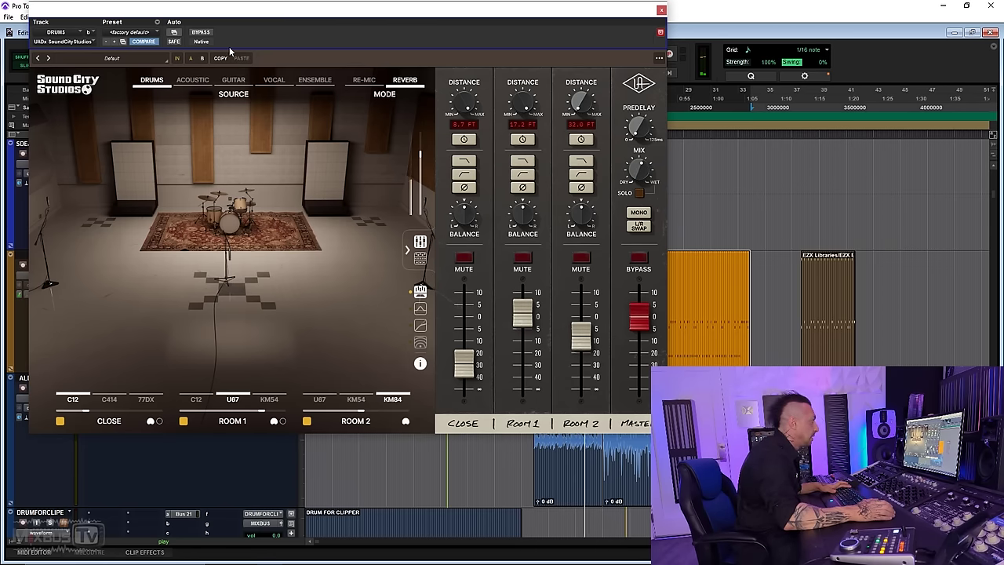
pyautogui.click(205, 34)
pyautogui.click(204, 33)
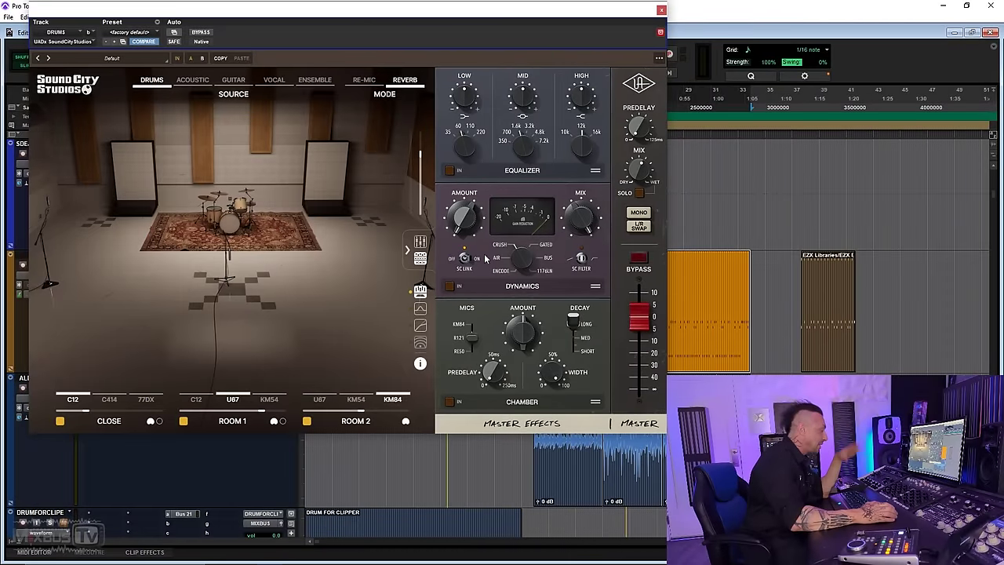
# Enable the master Dynamics, try its type selector and sidechain filter, and audition a higher mid frequency in the master Equalizer
pyautogui.click(449, 287)
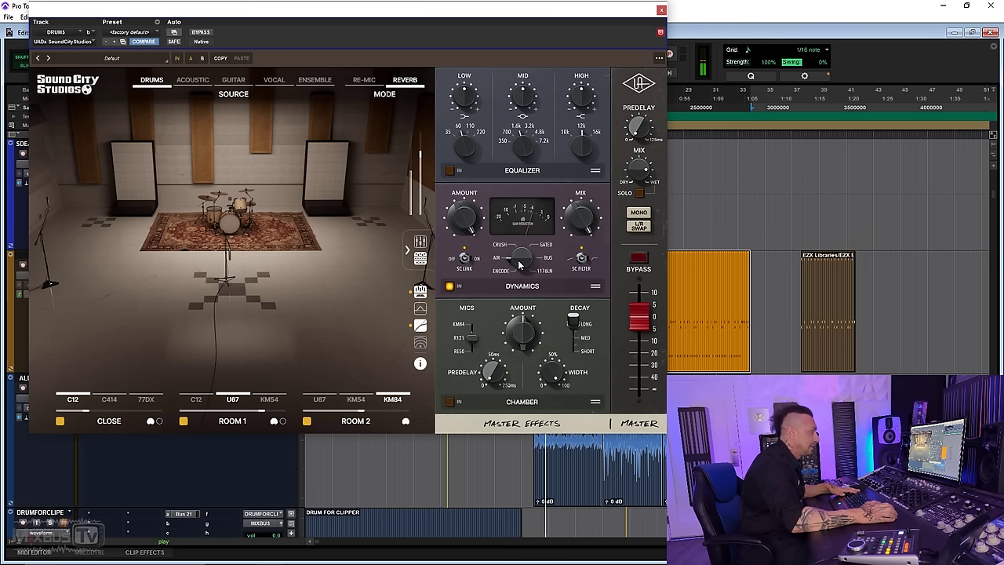
pyautogui.moveTo(520, 273); pyautogui.dragTo(520, 280)
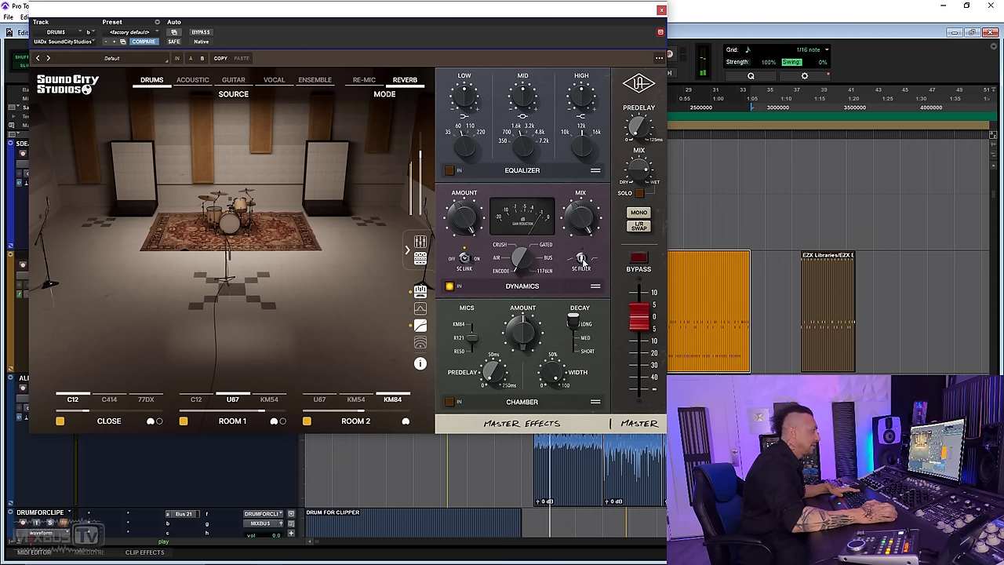
pyautogui.moveTo(582, 260); pyautogui.dragTo(571, 263)
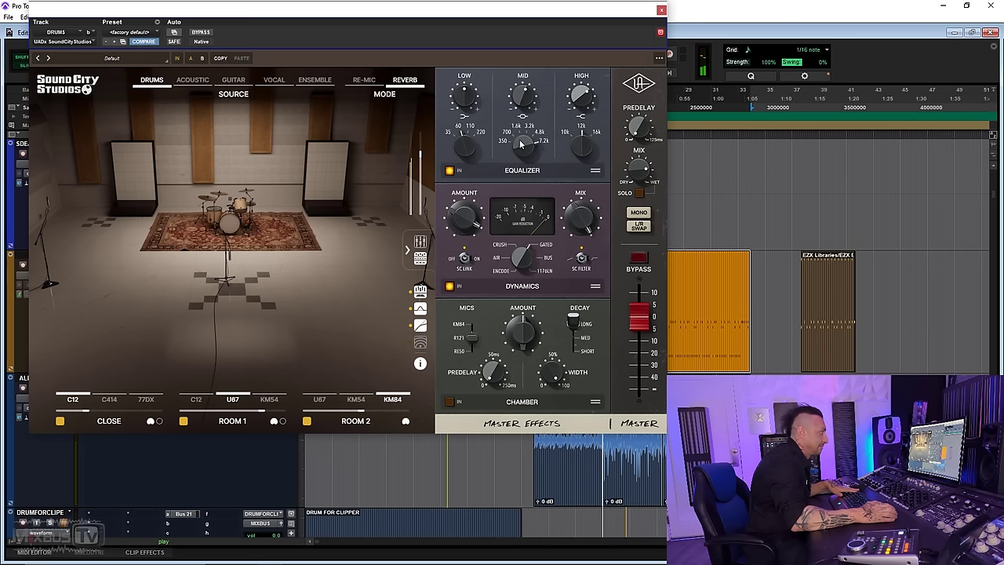
pyautogui.moveTo(520, 144); pyautogui.dragTo(529, 165)
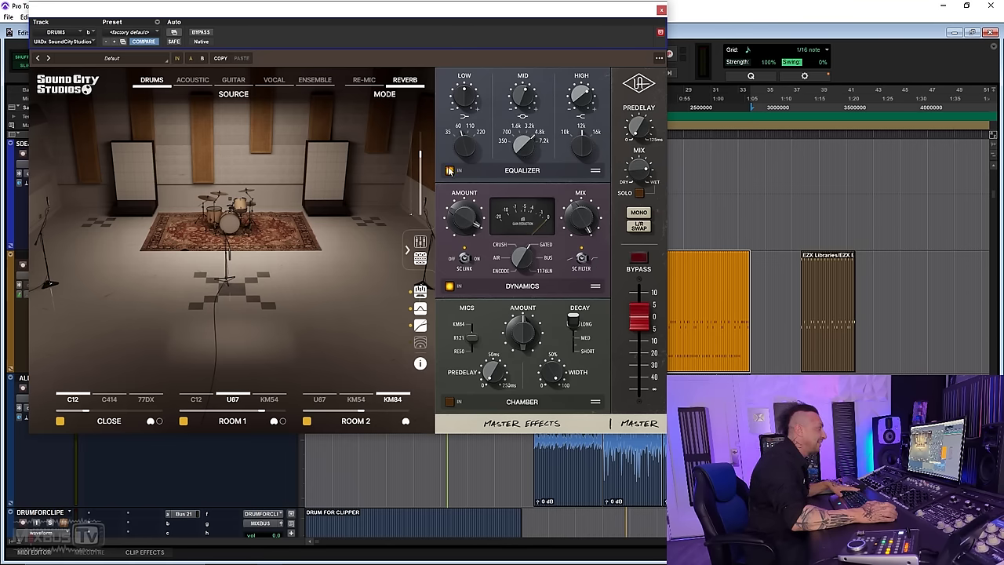
pyautogui.press('space')
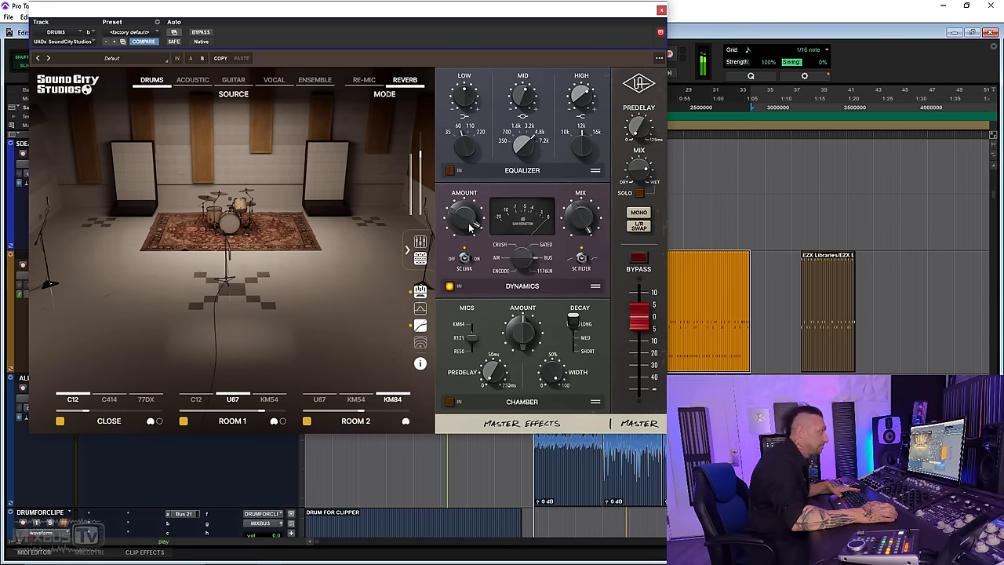
# Adjust the Dynamics sidechain filter and compare the processed drums with the plug-in bypassed during playback
pyautogui.click(581, 258)
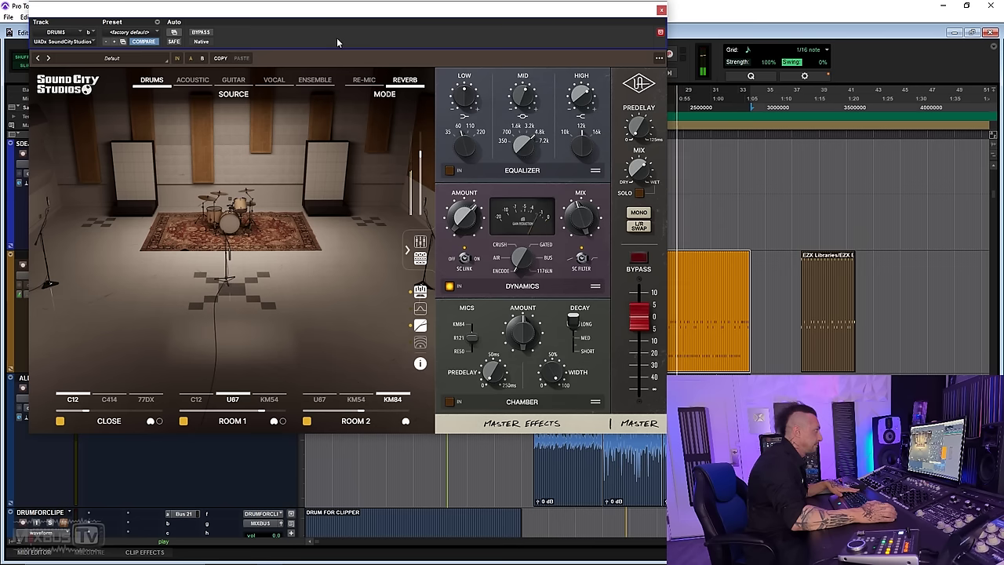
pyautogui.click(202, 33)
pyautogui.click(202, 33)
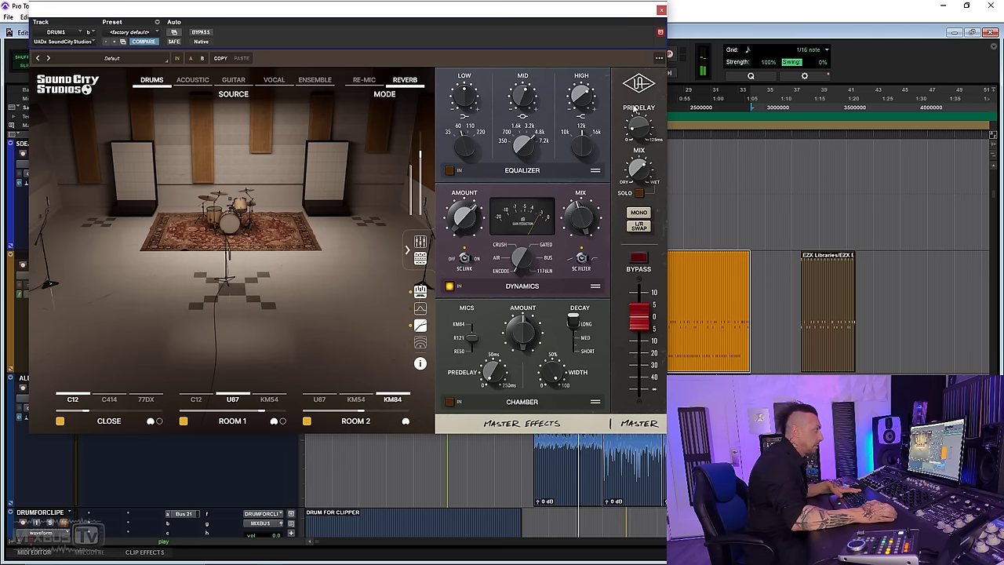
# Change the drum setup from Live to Corner and display its channel distances and faders
pyautogui.click(149, 105)
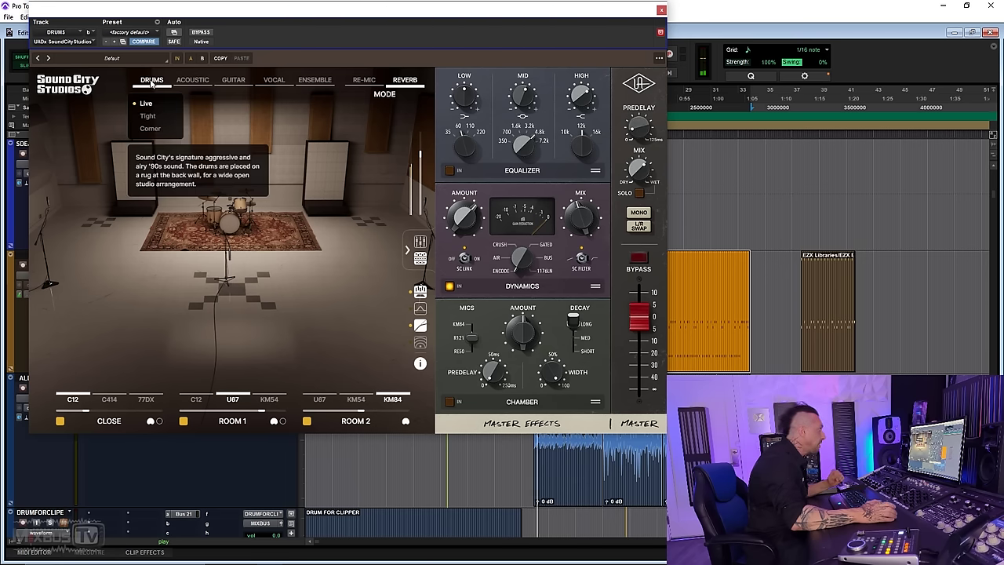
pyautogui.click(91, 138)
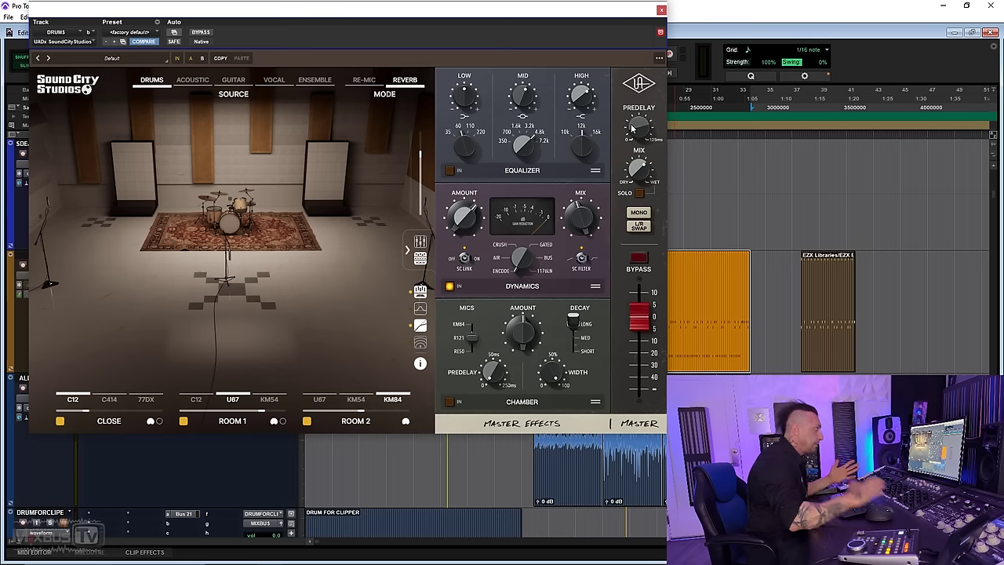
pyautogui.click(146, 103)
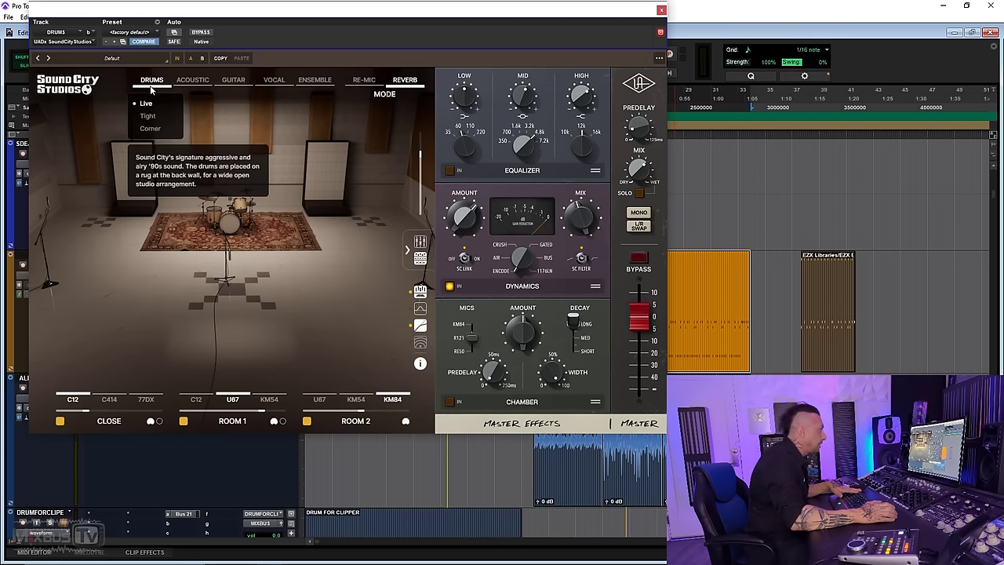
pyautogui.click(156, 130)
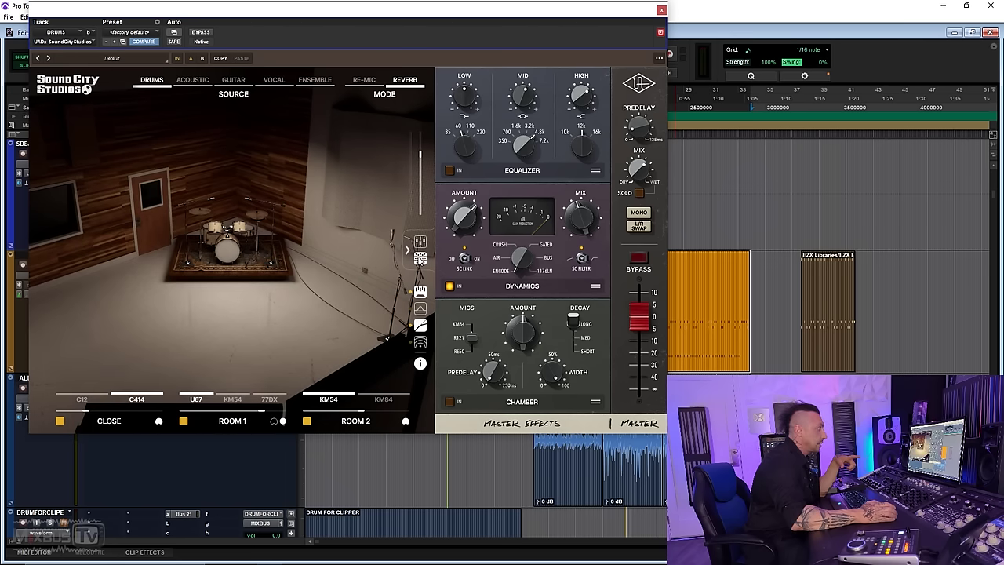
pyautogui.click(418, 243)
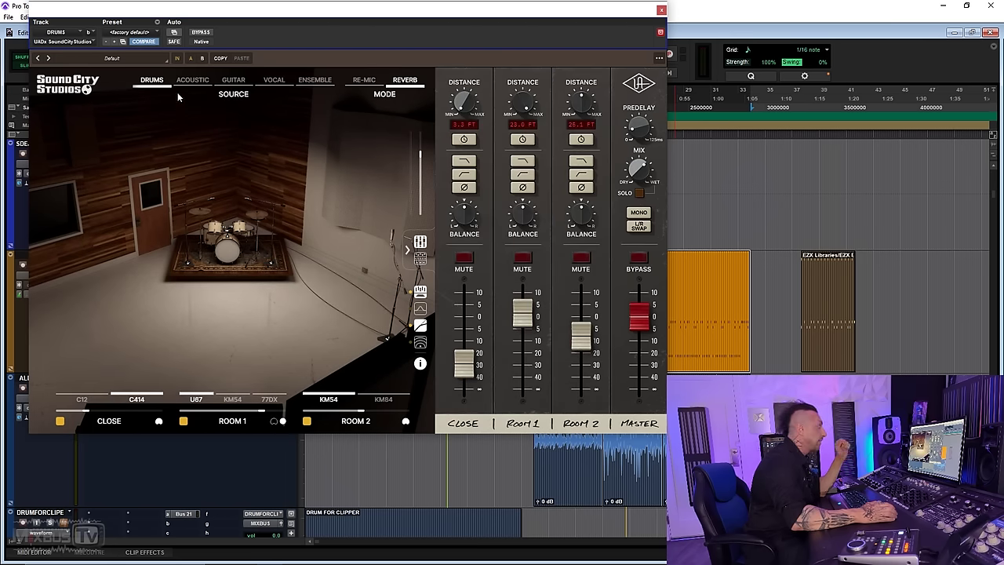
# Change the drum setup to Tight and display the master effects
pyautogui.moveTo(178, 96)
pyautogui.click(156, 116)
pyautogui.click(420, 292)
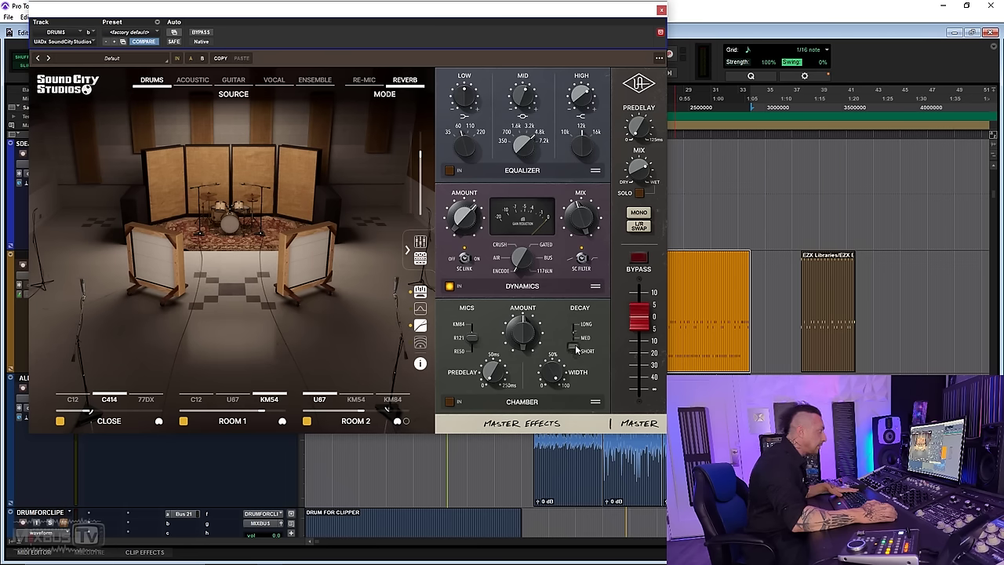
# Enable the master Chamber, set its mics to KM84, and try a Short decay and a different amount during drum playback
pyautogui.moveTo(471, 337); pyautogui.dragTo(471, 318)
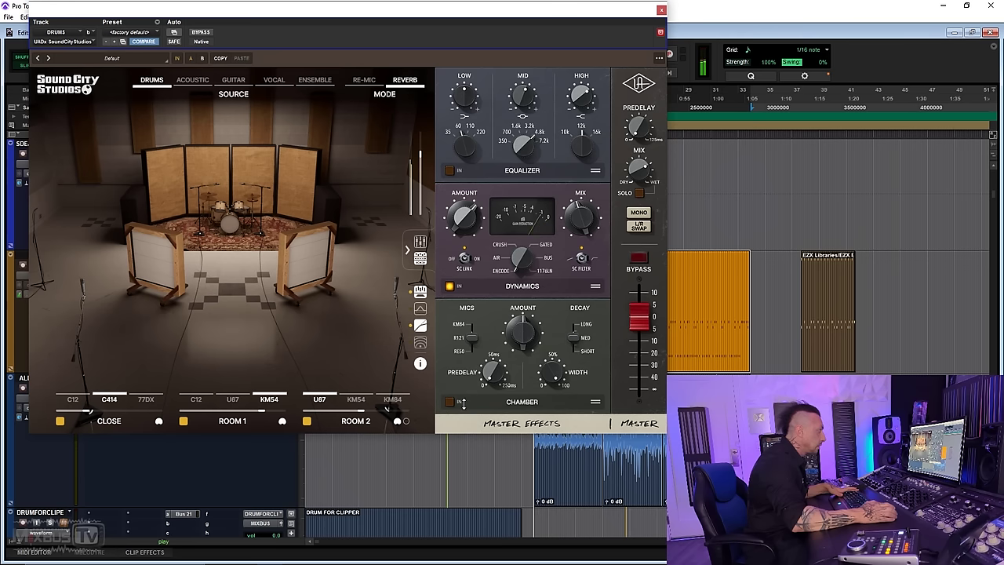
pyautogui.click(461, 402)
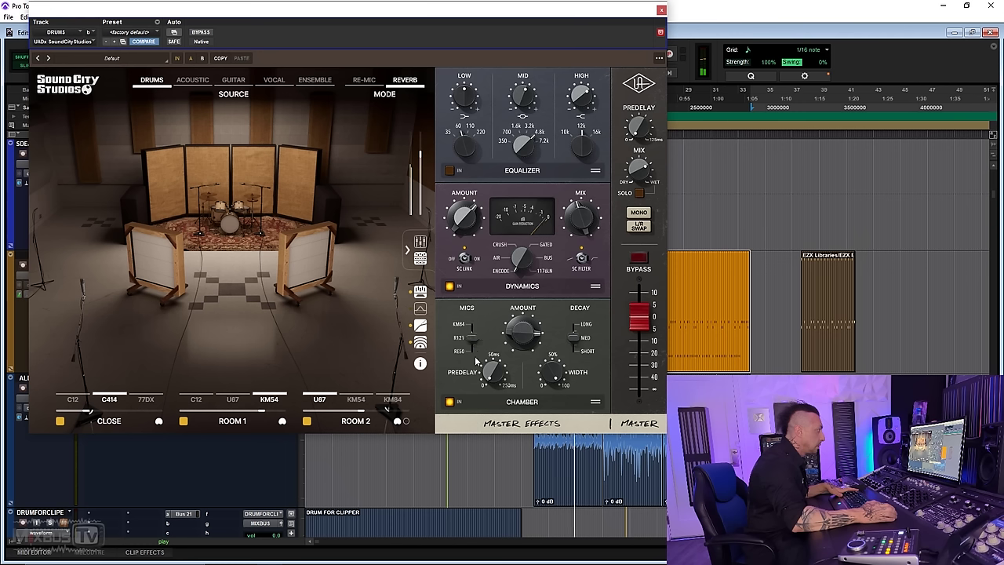
pyautogui.moveTo(474, 356); pyautogui.dragTo(469, 294)
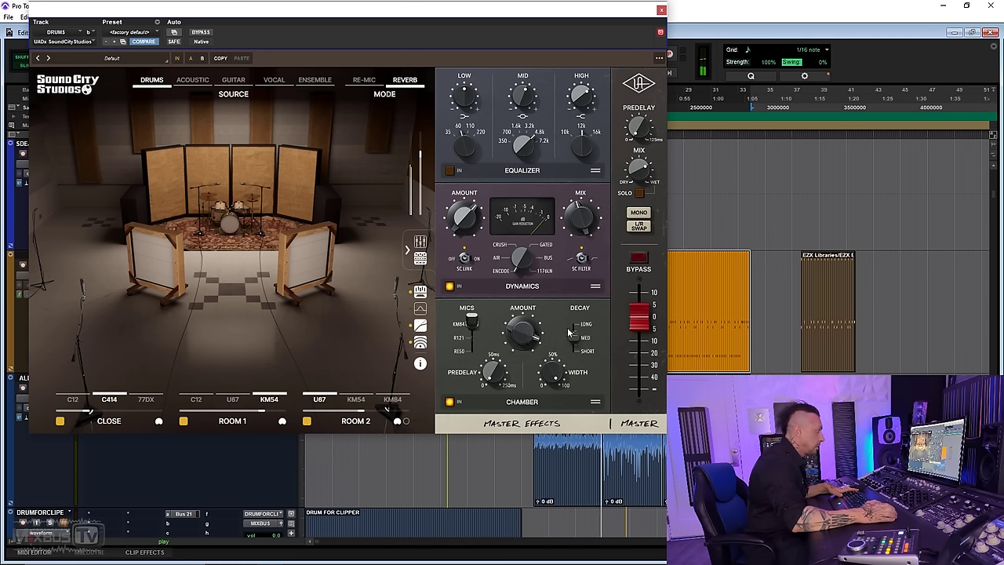
pyautogui.moveTo(575, 318); pyautogui.dragTo(578, 356)
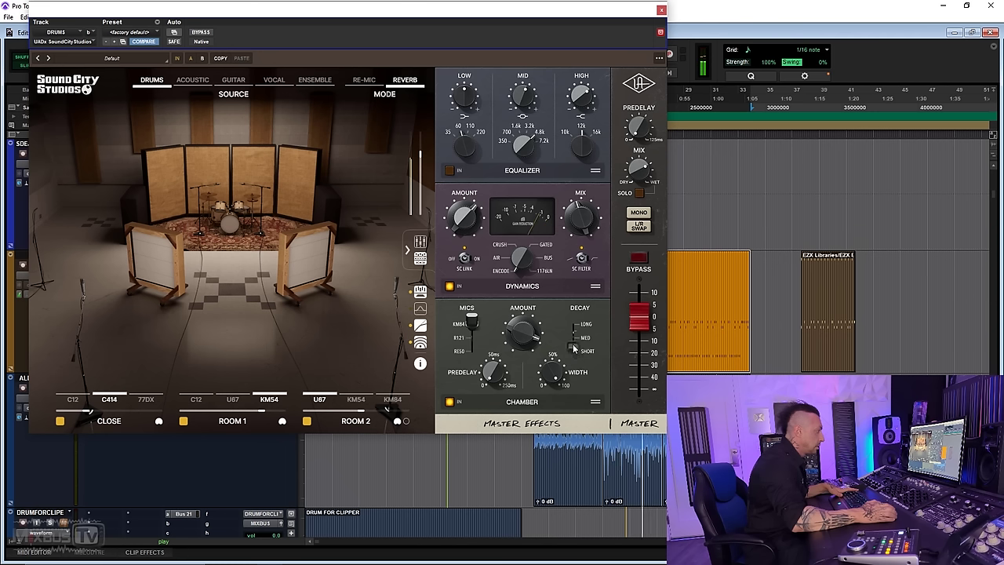
pyautogui.moveTo(535, 340); pyautogui.dragTo(517, 358)
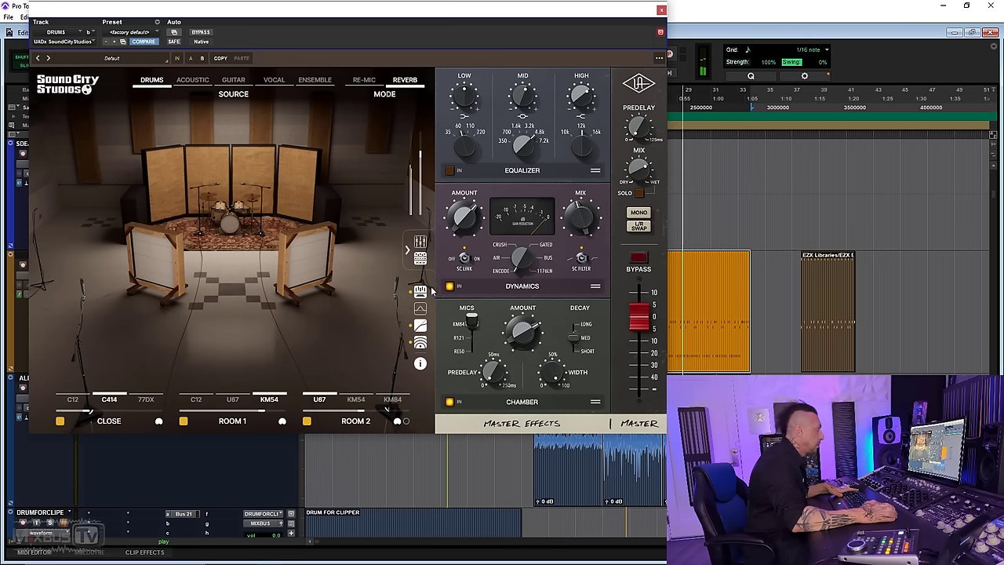
# Change the drum setup to Live and compare the Chamber's Short and Med decay settings
pyautogui.click(152, 79)
pyautogui.click(148, 102)
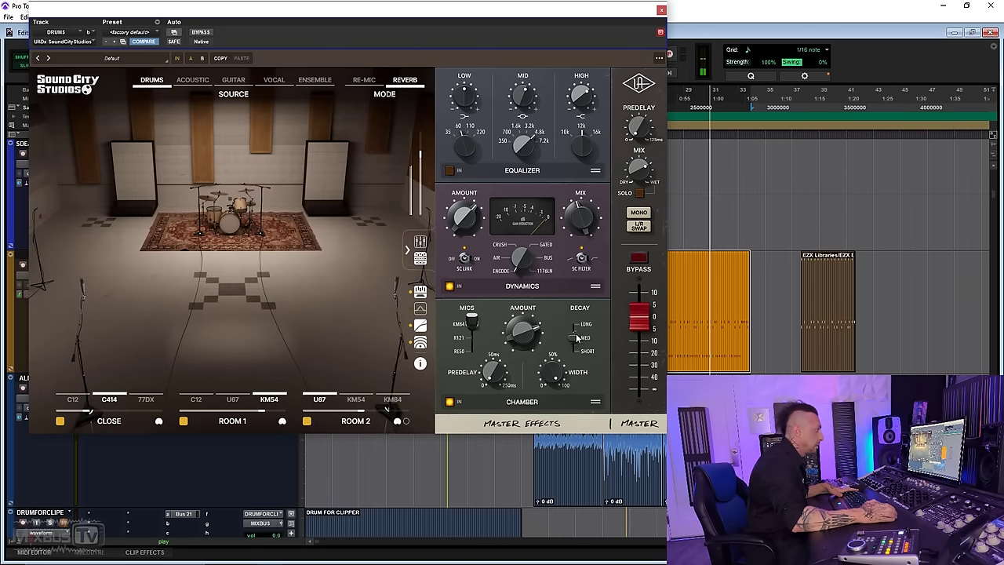
pyautogui.click(575, 349)
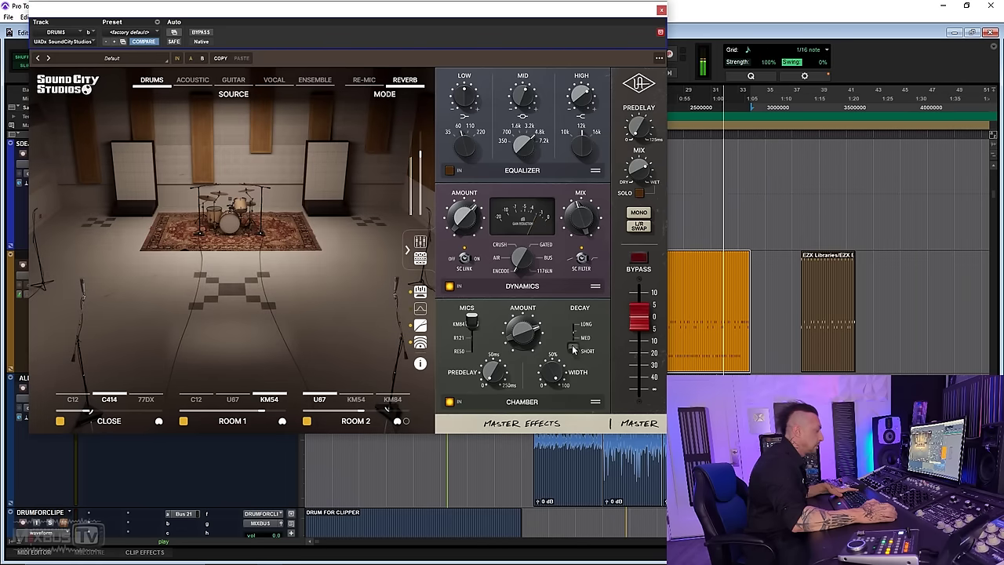
pyautogui.moveTo(577, 354); pyautogui.dragTo(573, 326)
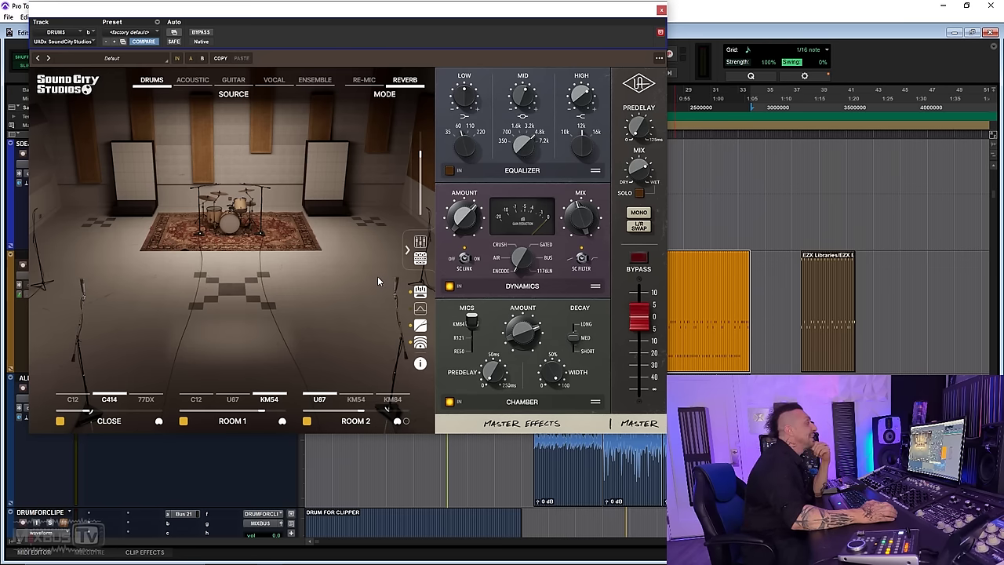
# Close the plug-in window and make its Sound City insert inactive on the DRUMS track
pyautogui.click(659, 12)
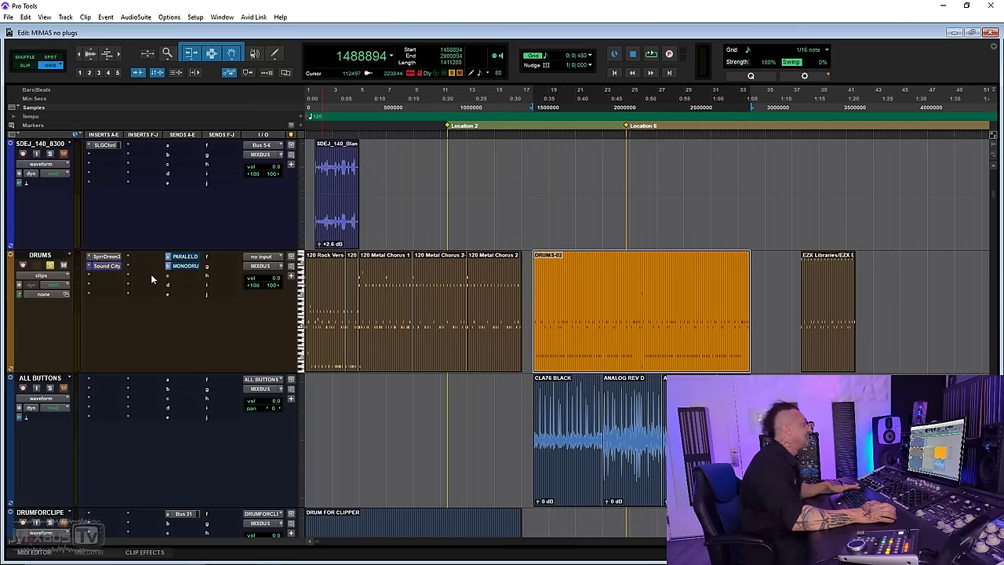
pyautogui.rightClick(110, 265)
pyautogui.click(125, 279)
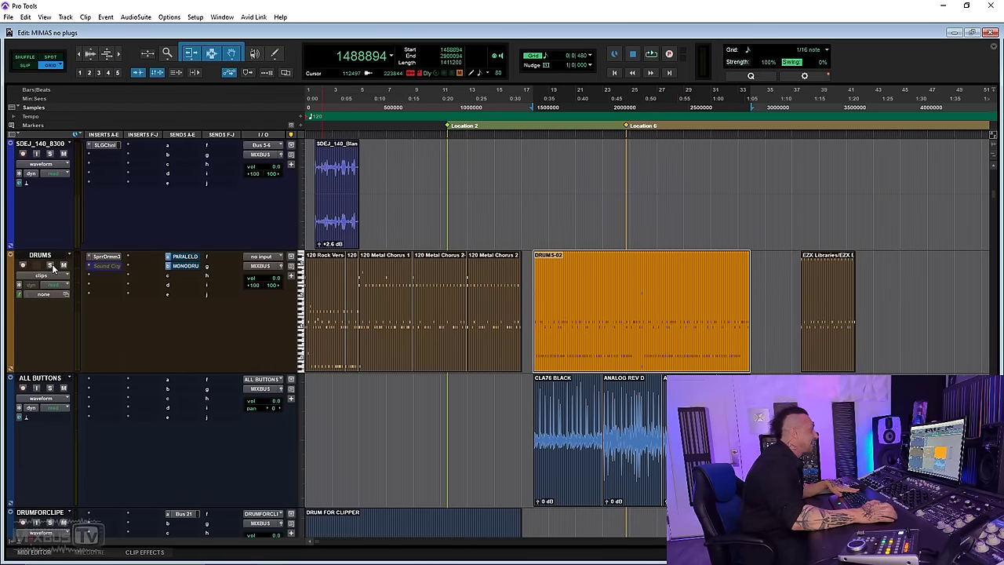
# Select a section of the lead vocal track and set the source of its Sound City plug-in to Vocal Solo
pyautogui.press('r')
pyautogui.scroll(-15, 251, 314)
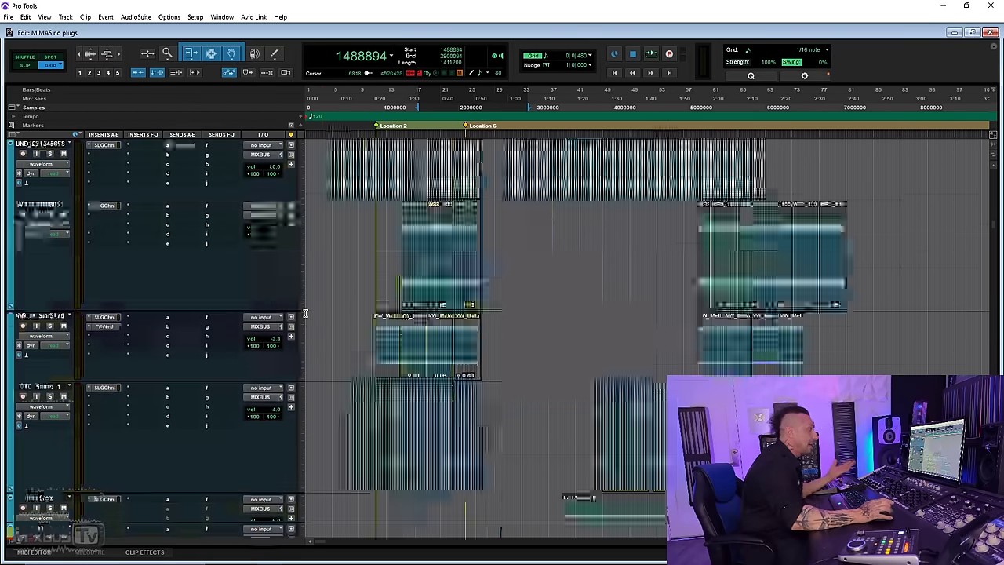
pyautogui.scroll(-20, 320, 321)
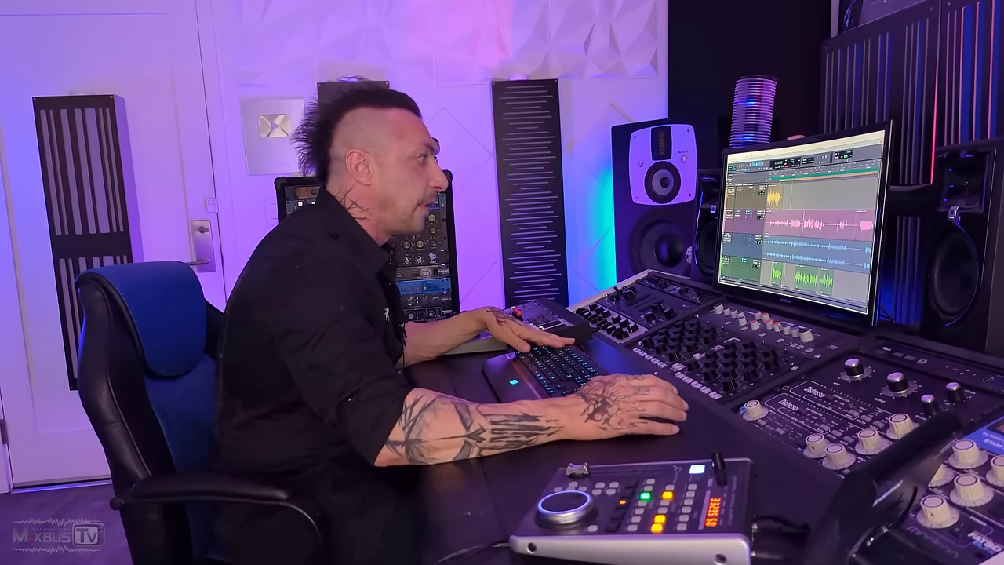
pyautogui.moveTo(802, 224); pyautogui.dragTo(825, 223)
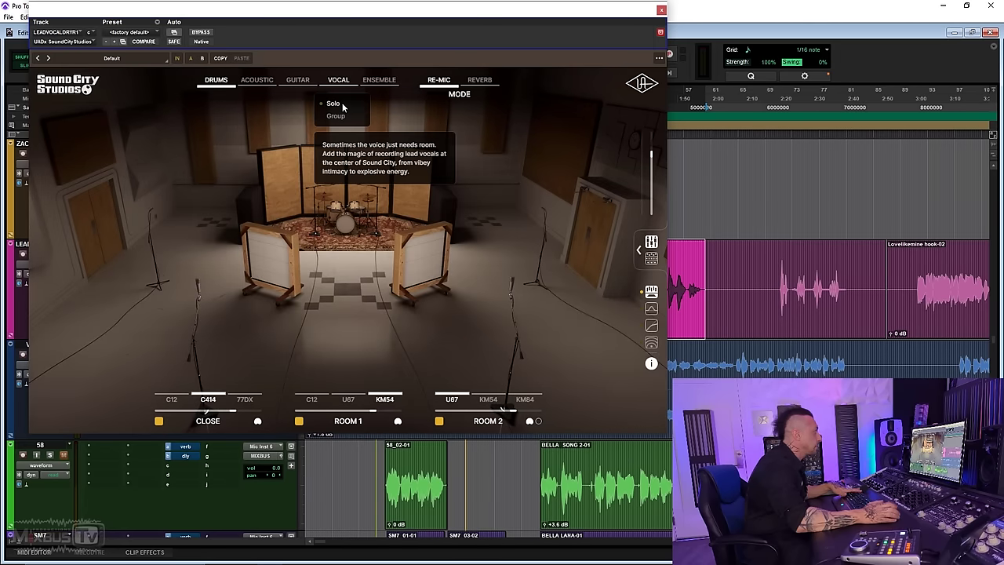
pyautogui.click(341, 107)
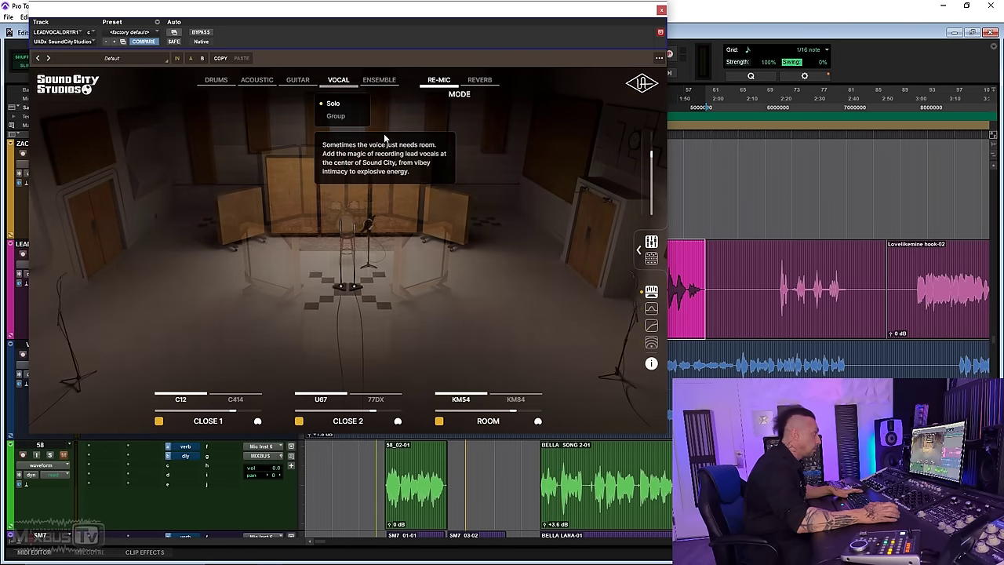
# Compare the vocal with the plug-in bypassed, display the channel strips, and mute Room and Close 2
pyautogui.click(201, 32)
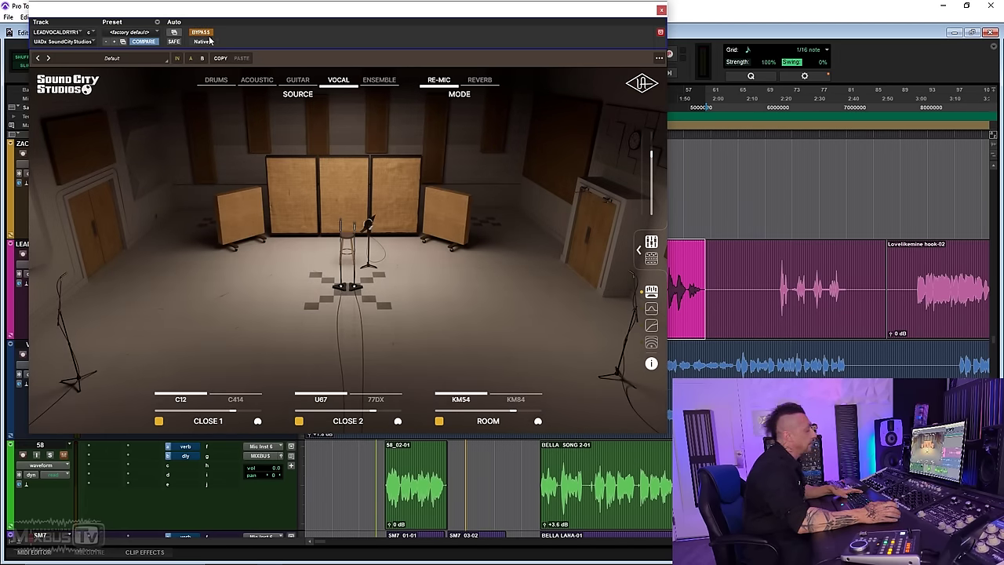
pyautogui.press('space')
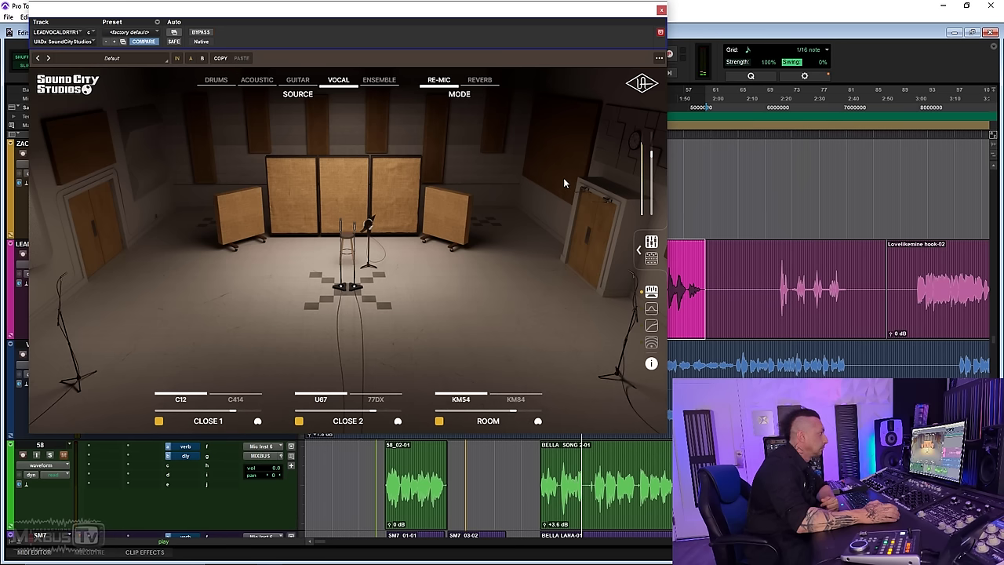
pyautogui.click(638, 250)
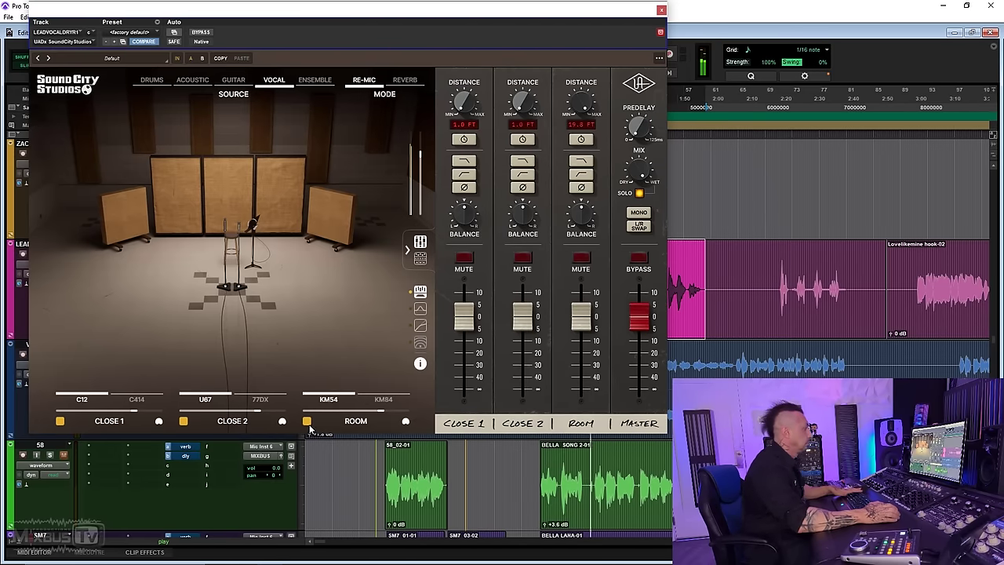
pyautogui.click(306, 421)
pyautogui.click(183, 421)
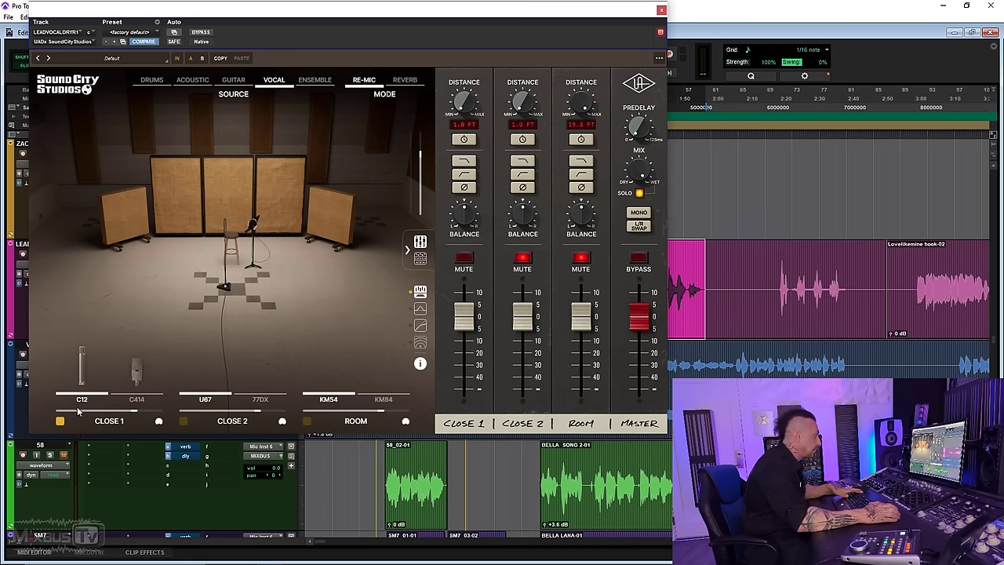
pyautogui.press('space')
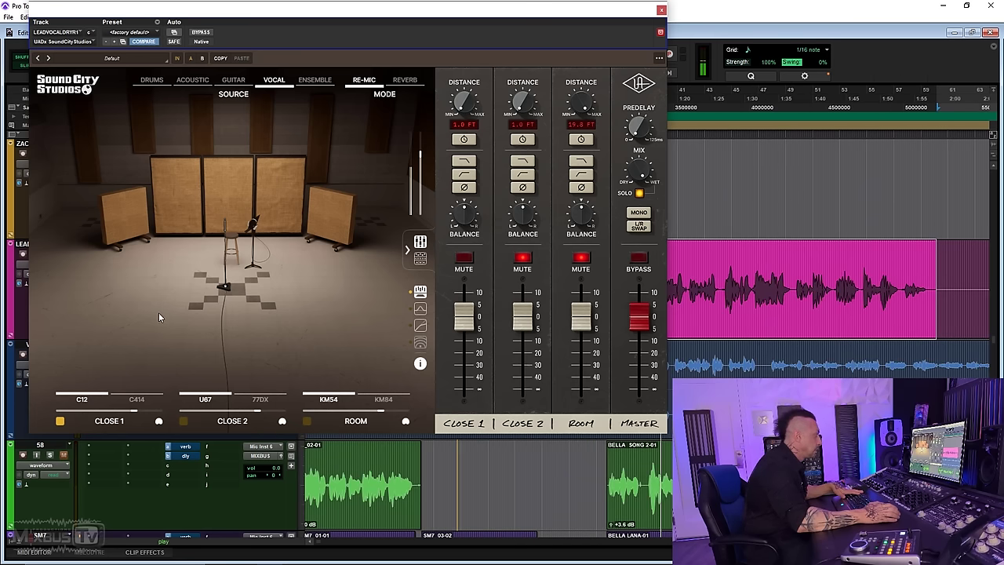
# Play the vocal through Close 1, toggling the plug-in bypass and comparing the C414 and C12 microphones
pyautogui.click(200, 32)
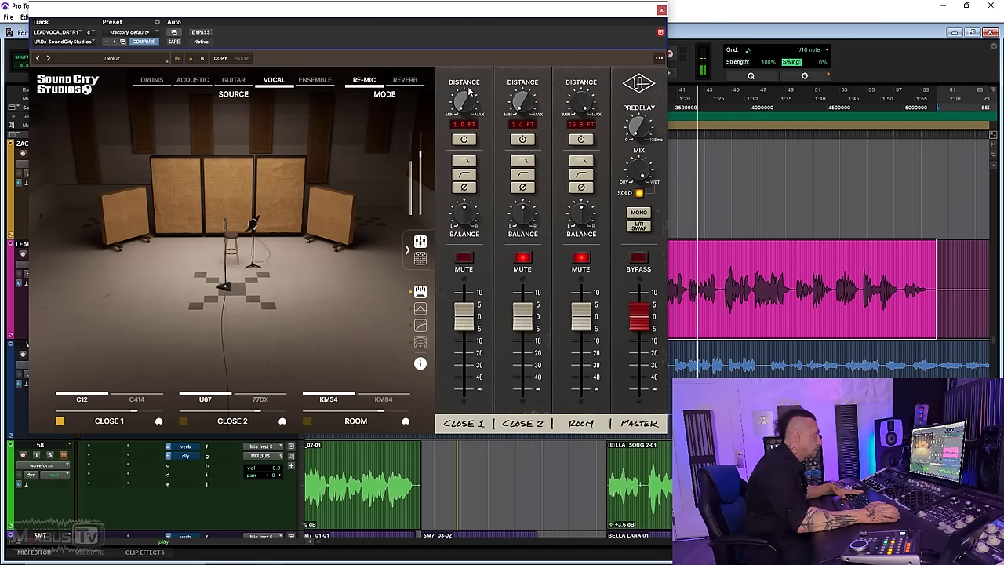
pyautogui.click(138, 398)
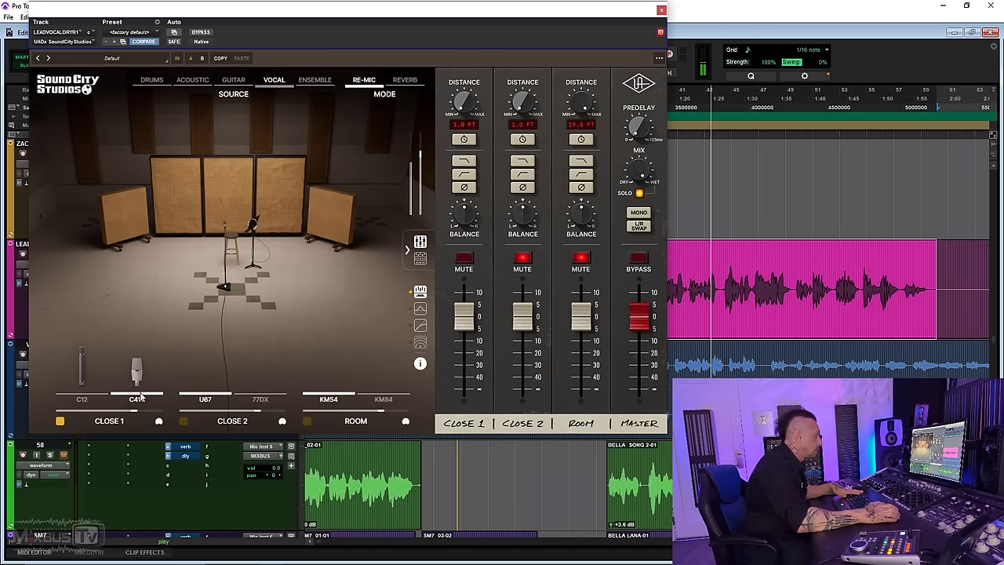
pyautogui.click(83, 398)
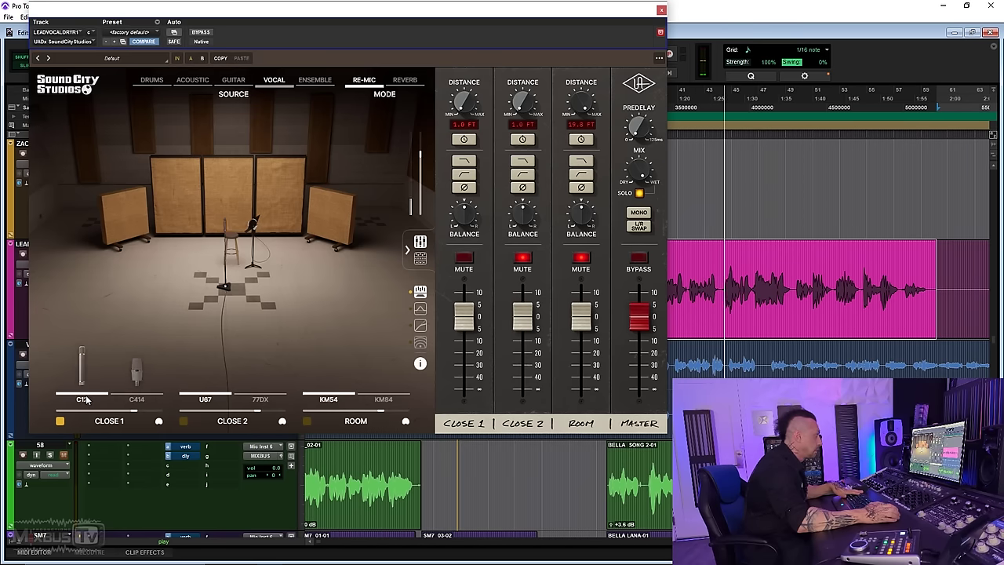
pyautogui.click(140, 401)
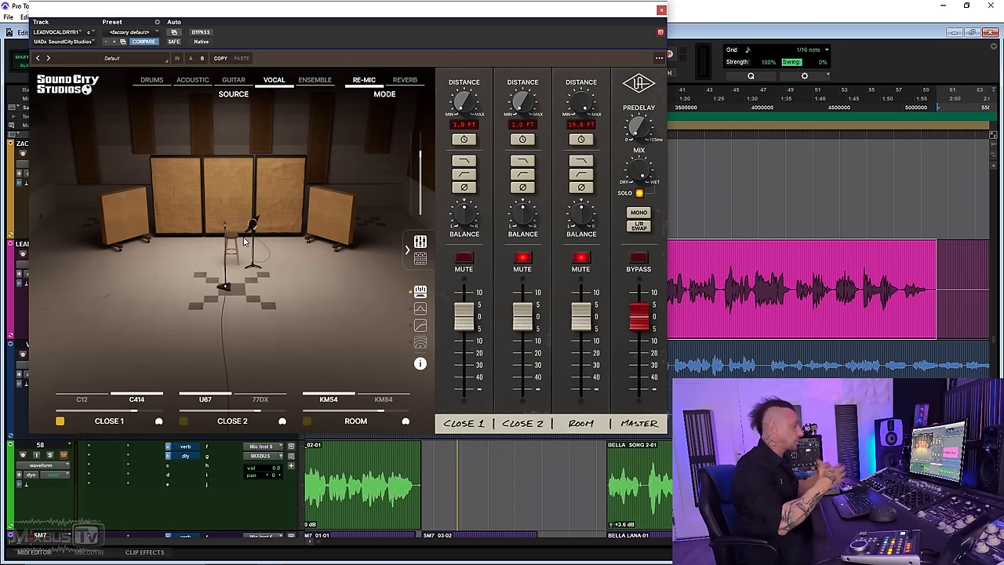
# Switch the vocal plug-in to Reverb mode with Solo off, and lower the Close 1 level to about -20 during playback
pyautogui.click(403, 81)
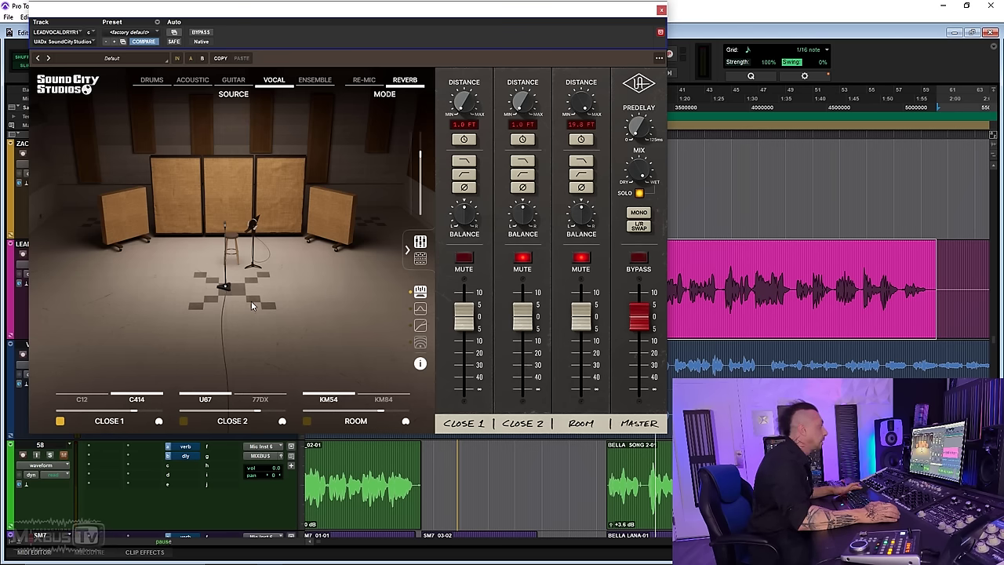
pyautogui.click(639, 192)
pyautogui.press('space')
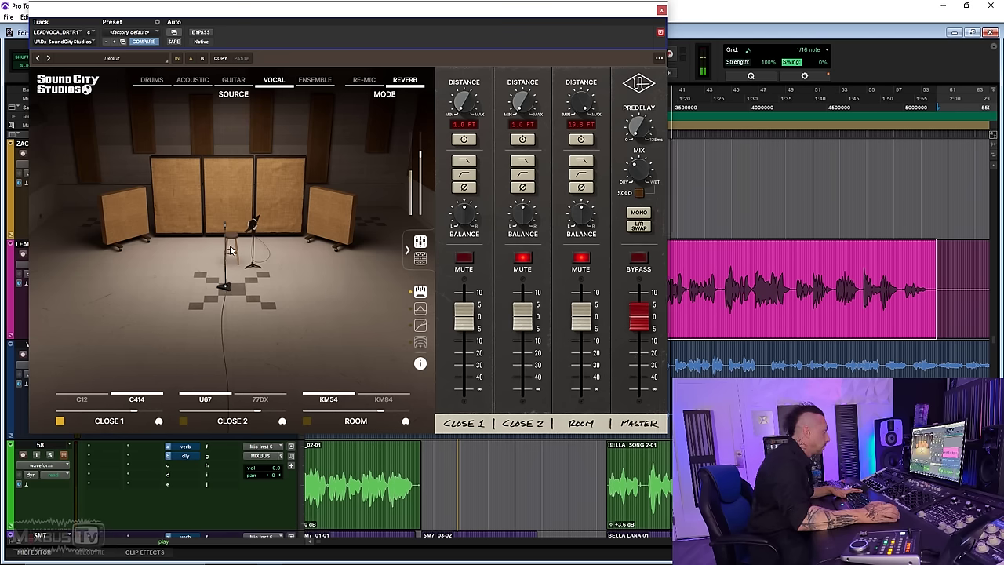
pyautogui.moveTo(123, 420)
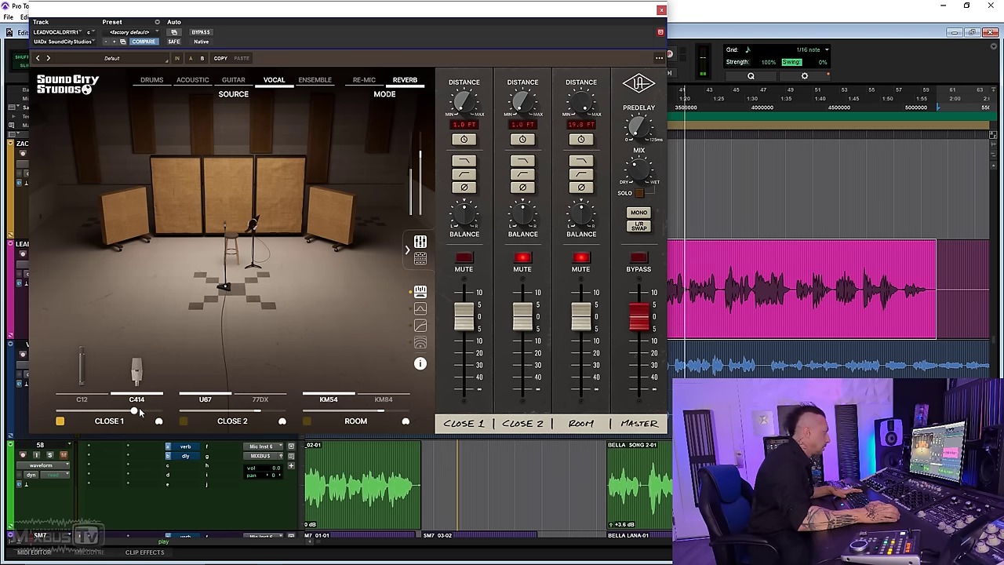
pyautogui.moveTo(135, 411); pyautogui.dragTo(110, 411)
# Enable Close 2, adjust its level slightly, and compare its 77DX and U67 microphones during playback
pyautogui.moveTo(211, 390)
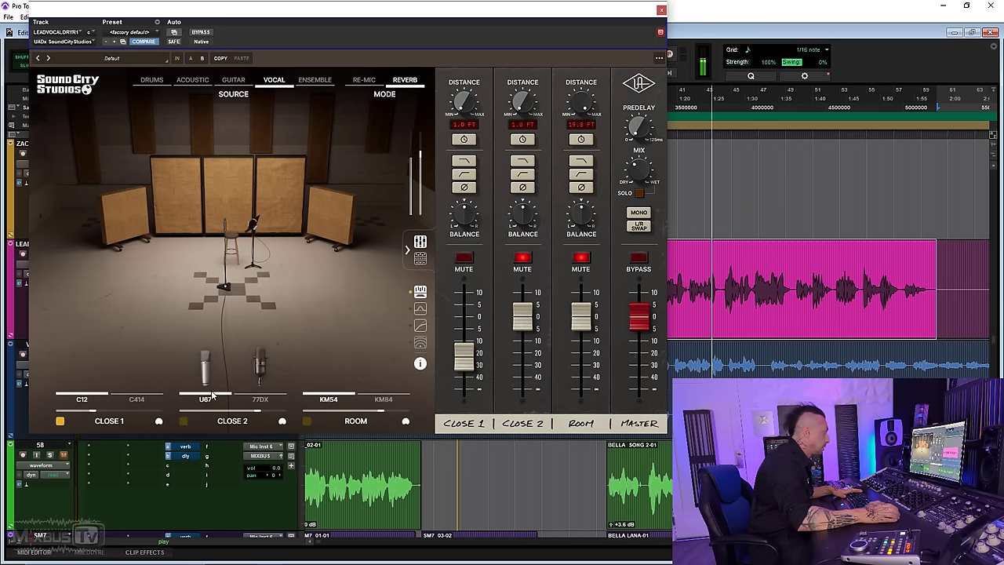
pyautogui.click(182, 420)
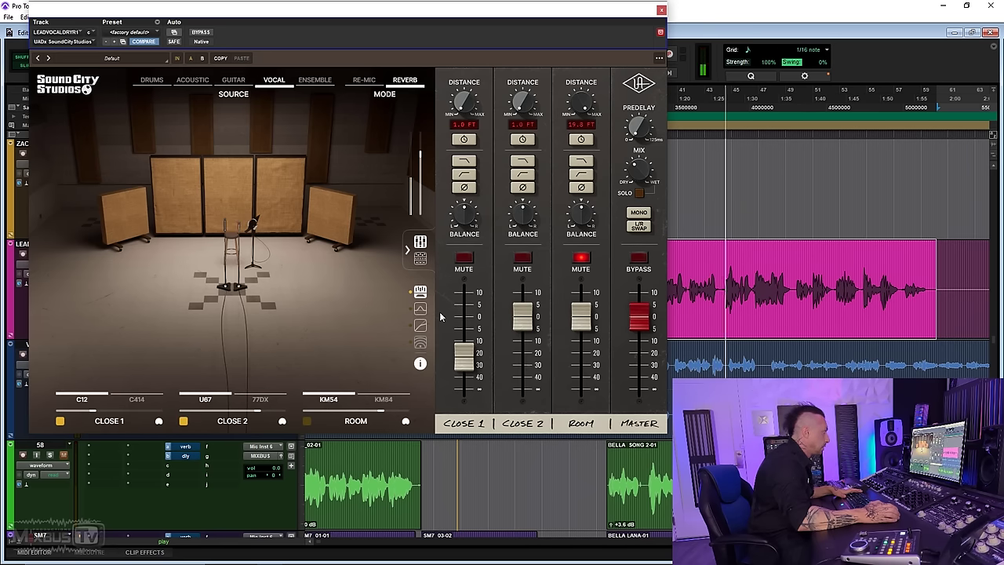
pyautogui.moveTo(523, 320)
pyautogui.mouseDown()
pyautogui.moveTo(527, 312)
pyautogui.moveTo(526, 321)
pyautogui.mouseUp()
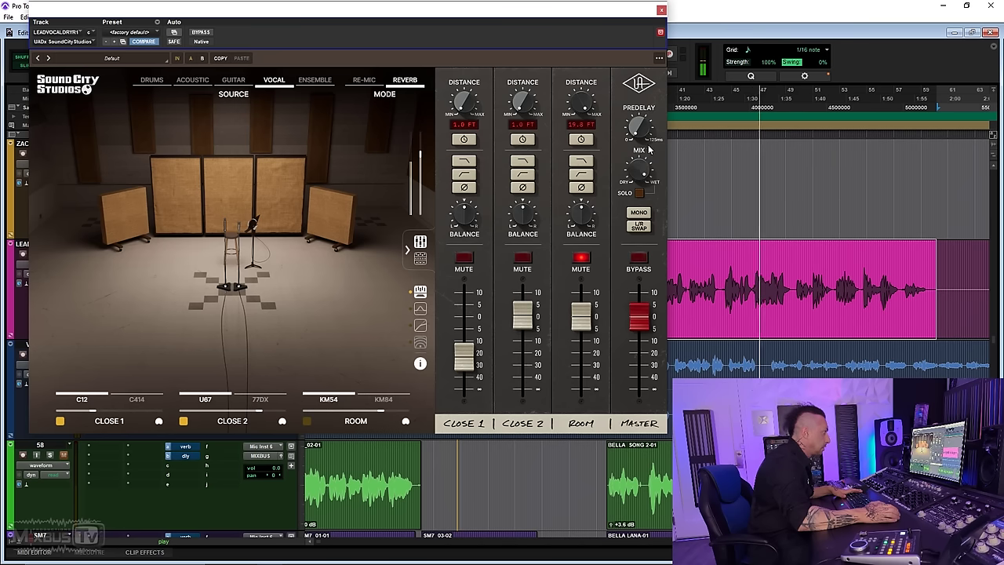
pyautogui.click(259, 398)
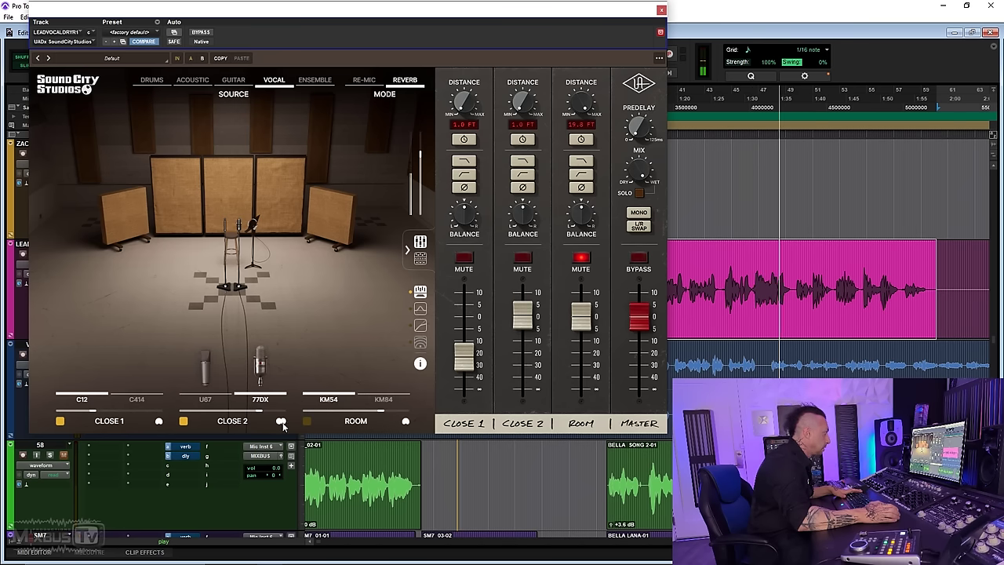
pyautogui.click(252, 379)
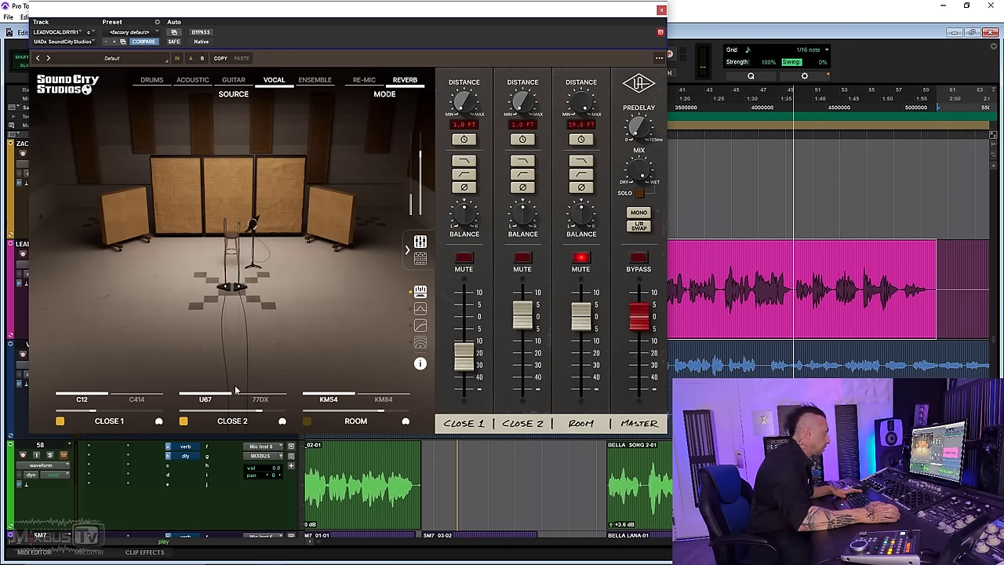
# Enable the Room microphone, mute Close 2, and compare the KM84 and KM54 room microphones
pyautogui.click(307, 421)
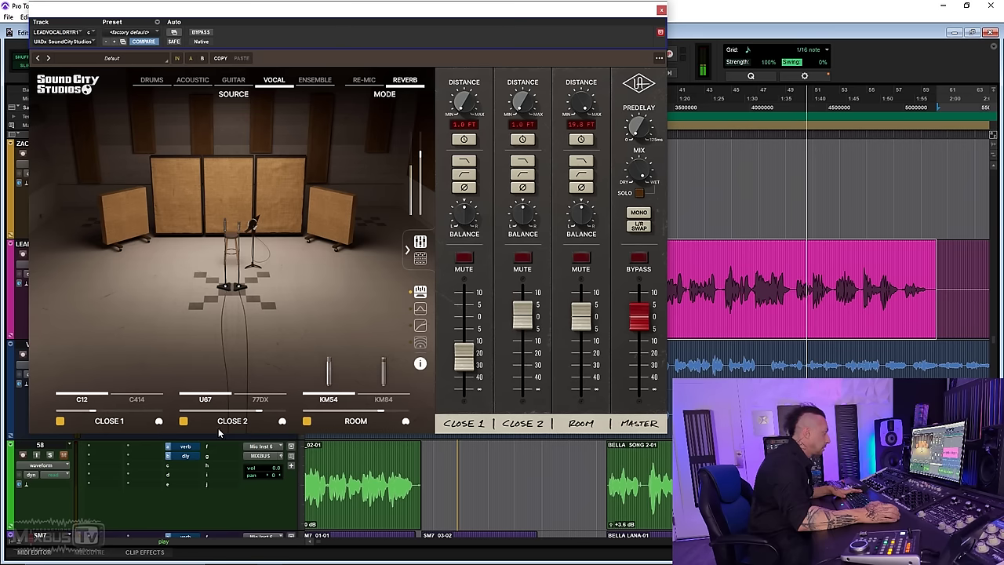
pyautogui.click(182, 421)
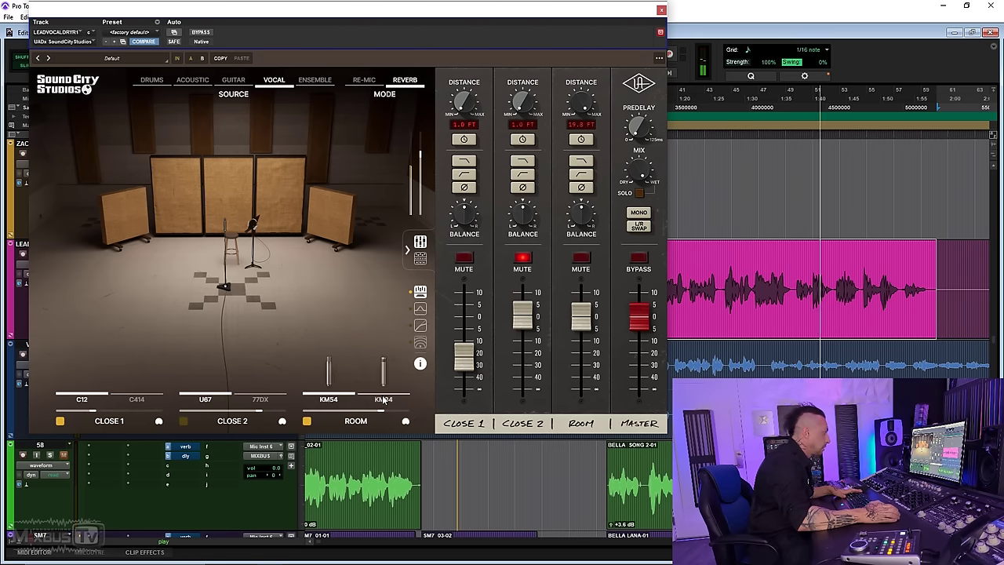
pyautogui.click(382, 400)
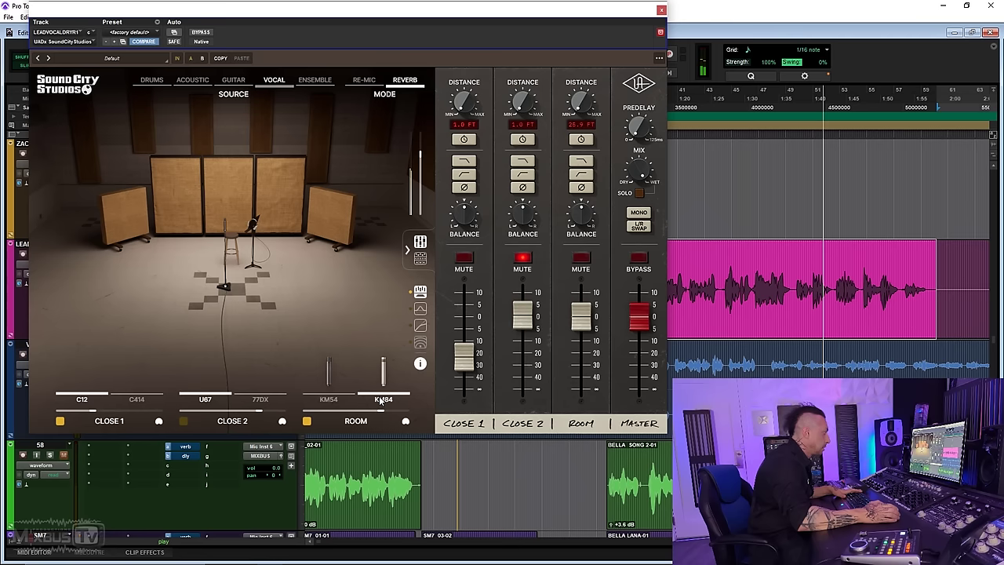
pyautogui.click(330, 399)
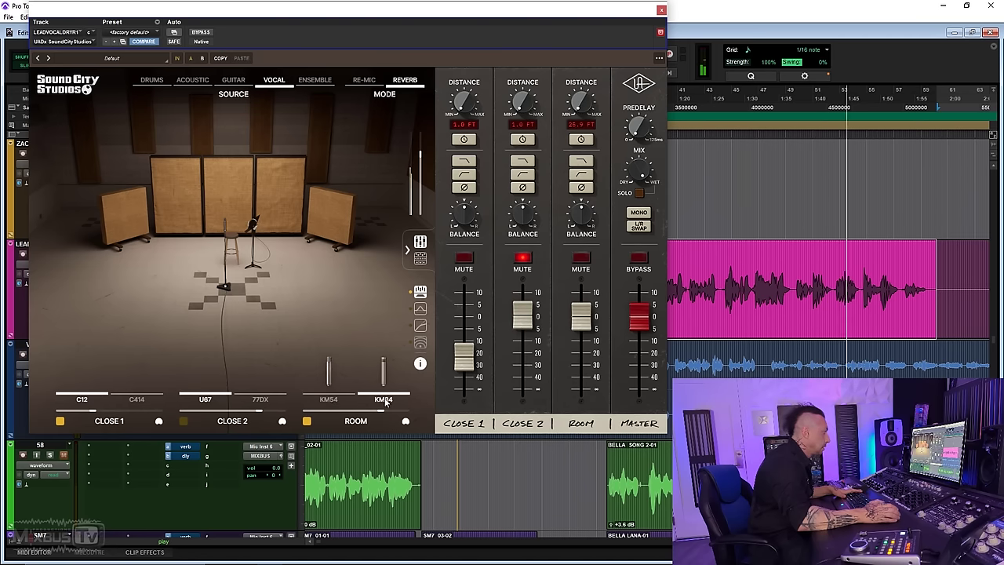
# Rebalance the vocal mics by unmuting Close 2 at about -18 and muting Close 1, comparing against the bypassed plug-in during playback
pyautogui.click(522, 257)
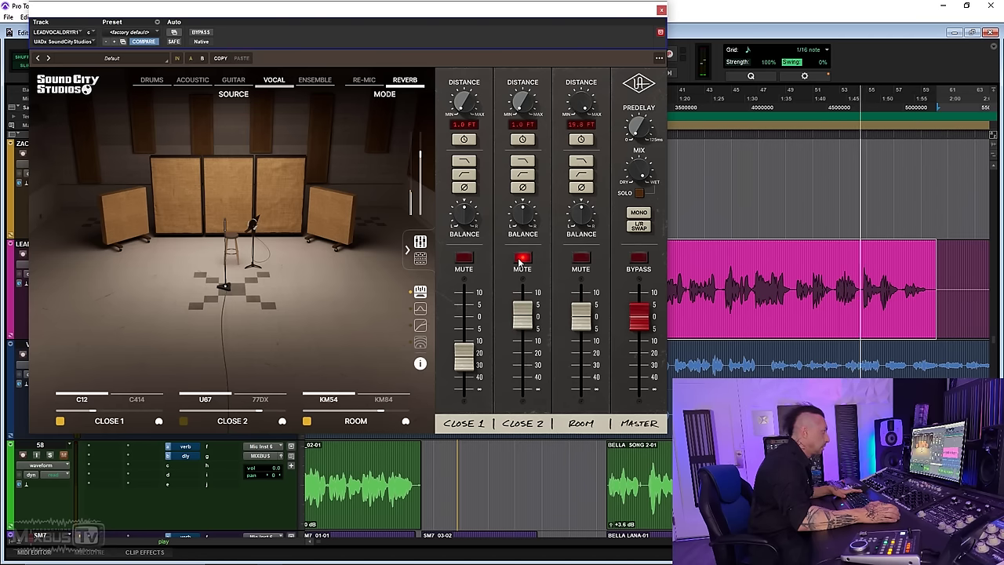
pyautogui.moveTo(522, 315); pyautogui.dragTo(529, 349)
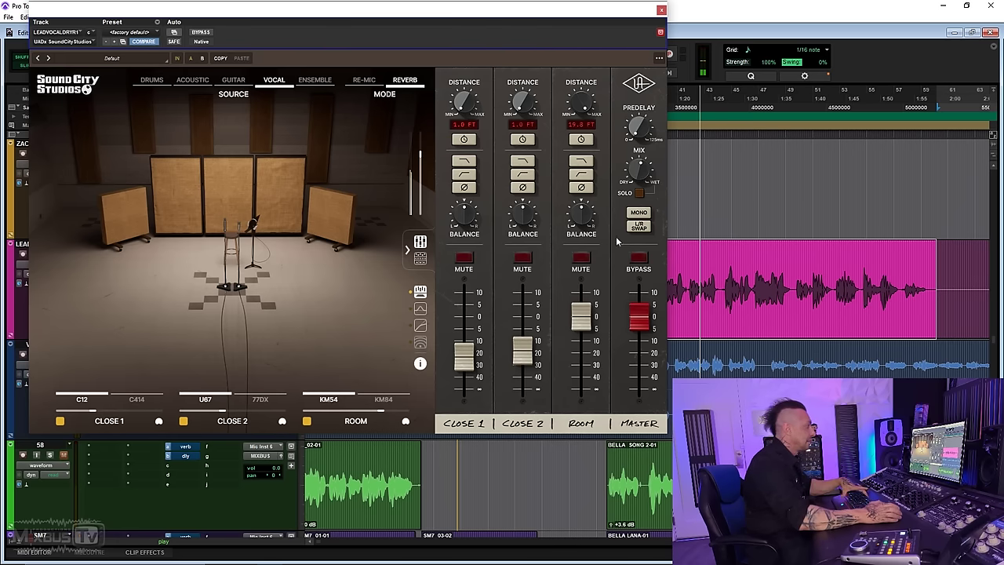
pyautogui.click(205, 33)
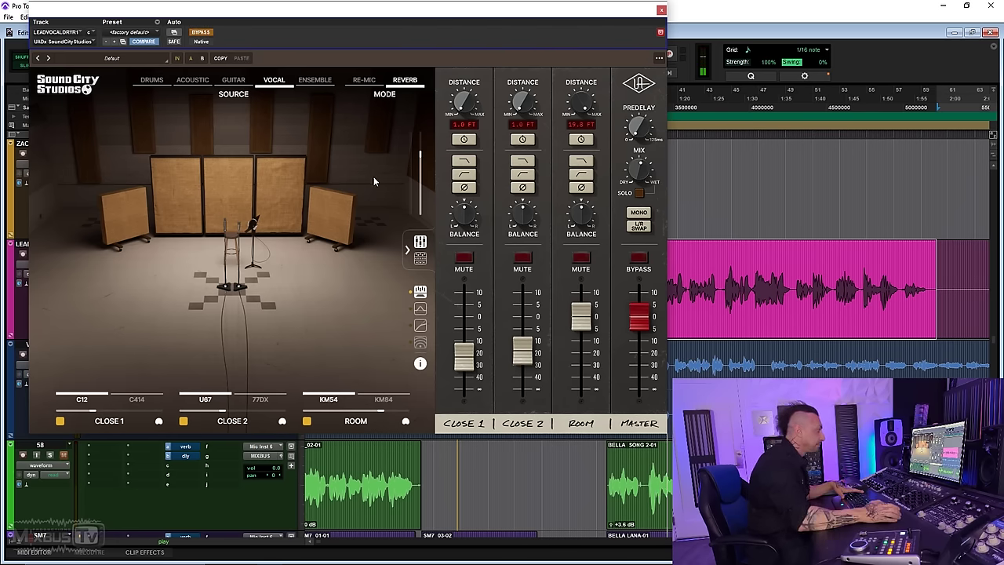
pyautogui.click(202, 33)
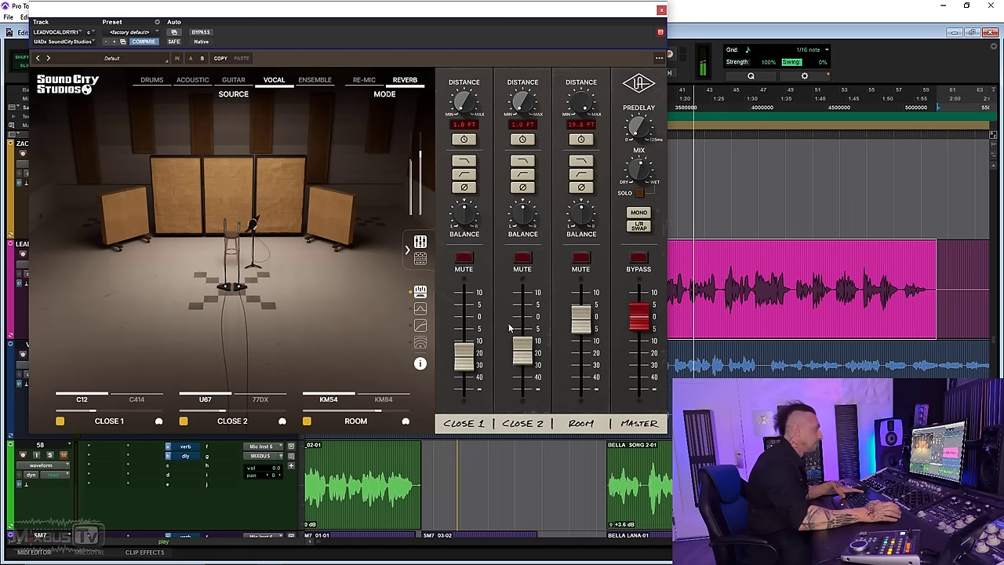
pyautogui.click(463, 258)
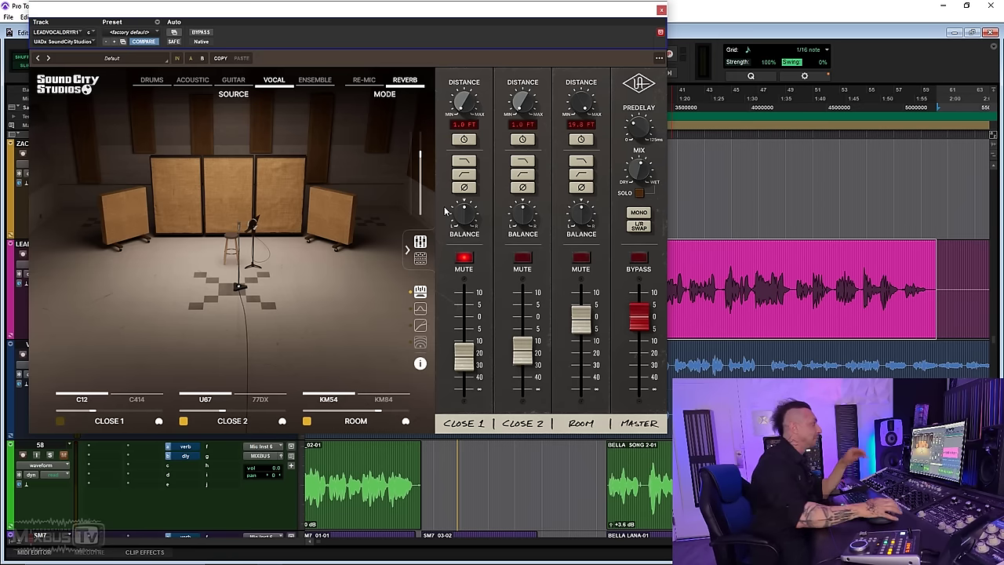
# In the vocal's master effects, raise the Chamber amount and set its decay to MED during playback
pyautogui.click(420, 259)
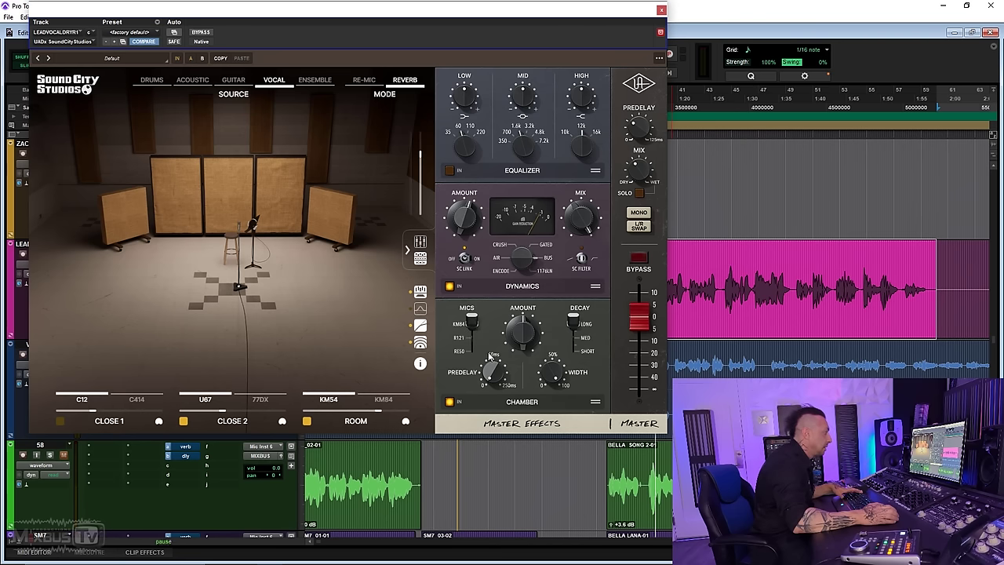
pyautogui.moveTo(523, 340); pyautogui.dragTo(524, 333)
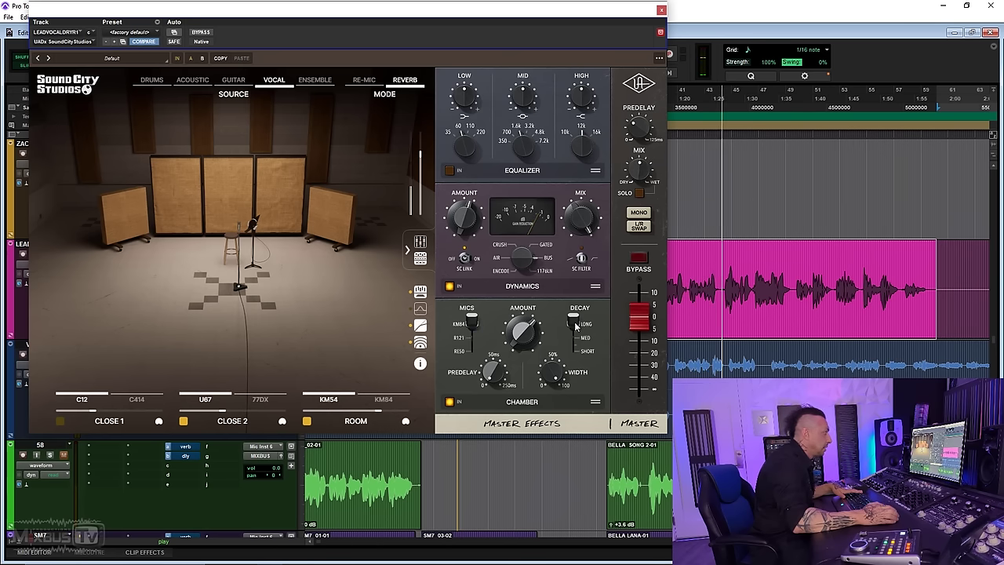
pyautogui.moveTo(574, 322); pyautogui.dragTo(574, 337)
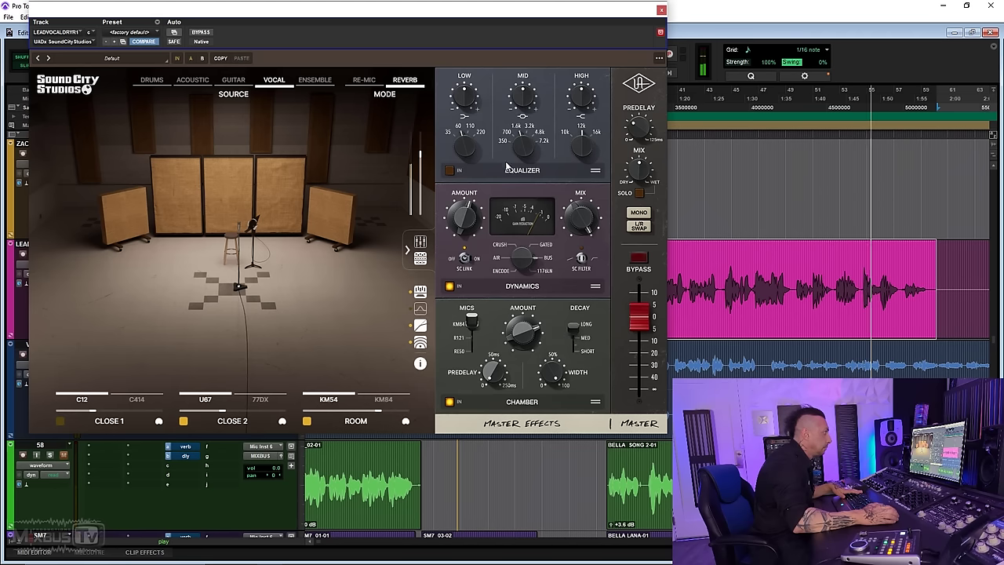
pyautogui.moveTo(506, 177); pyautogui.dragTo(484, 362)
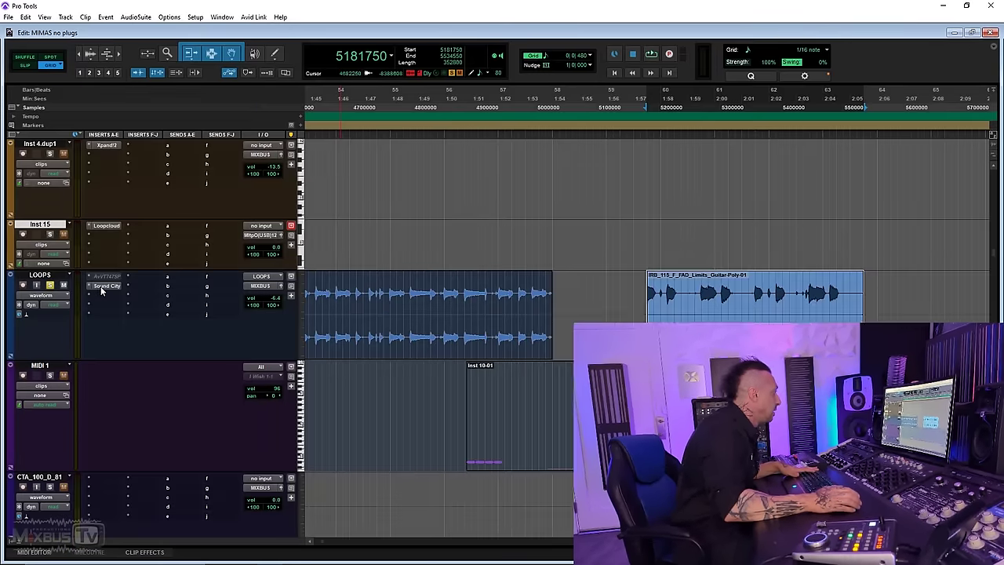
# Open the Sound City plug-in on the LOOPS track and choose the guitar source setup with two tall baffles behind the amp
pyautogui.click(100, 287)
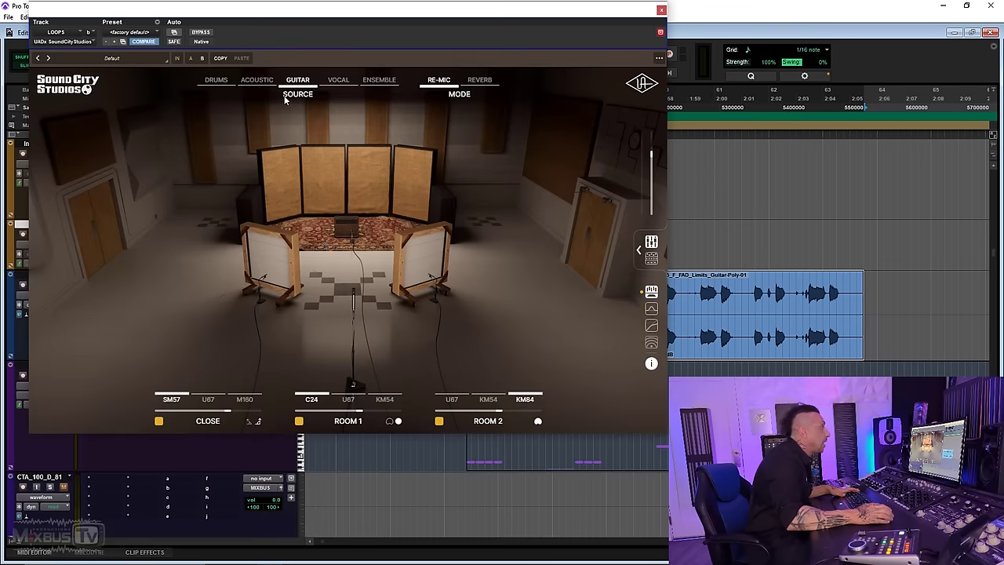
pyautogui.click(285, 97)
pyautogui.click(294, 128)
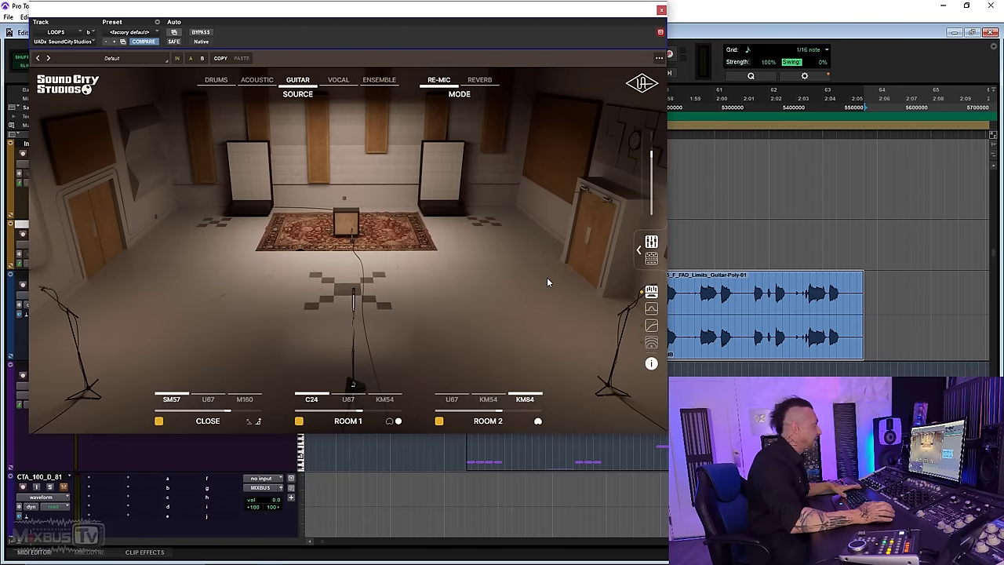
# Show the guitar mic channels and lower Room 1 to about -10 and Room 2 to about -16
pyautogui.click(637, 251)
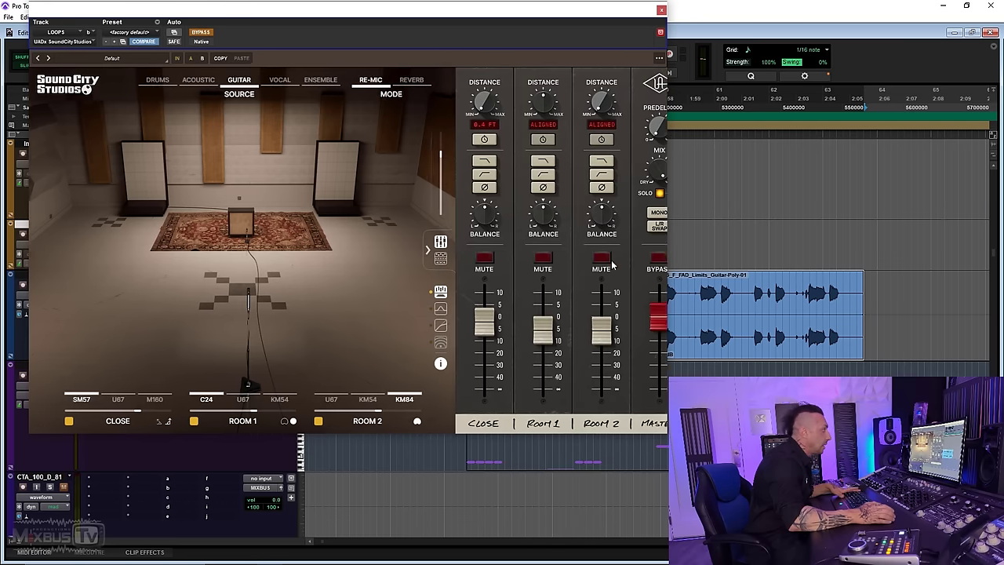
pyautogui.moveTo(524, 333); pyautogui.dragTo(523, 346)
pyautogui.moveTo(581, 329); pyautogui.dragTo(581, 348)
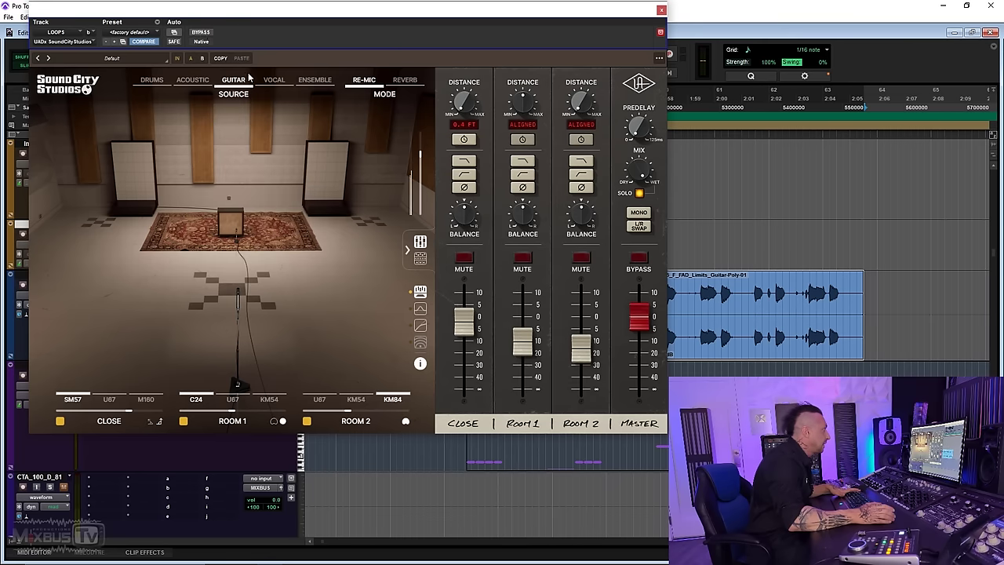
# Compare the U67, SM57 and M160 close microphones on the guitar during playback, ending on the M160
pyautogui.moveTo(232, 81)
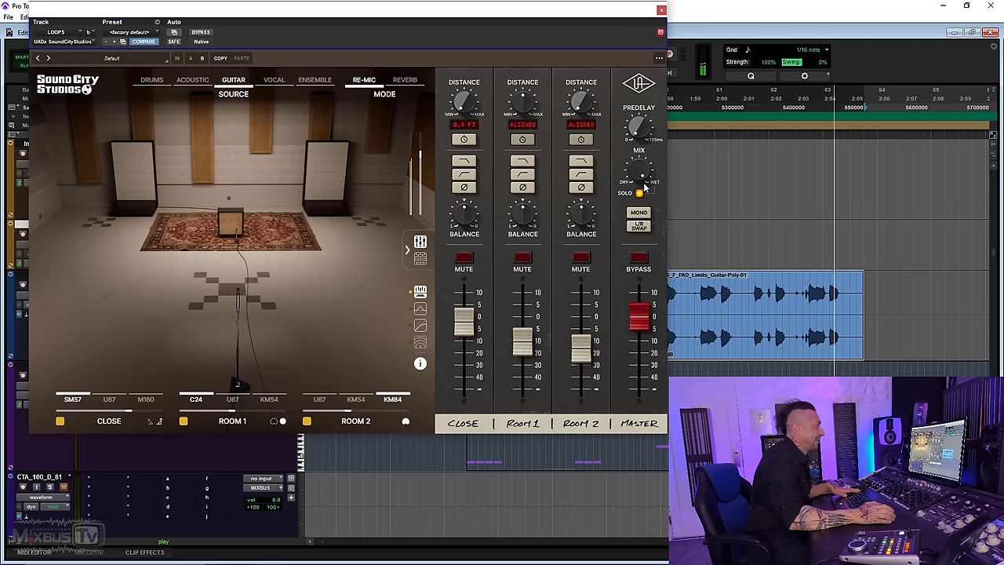
pyautogui.click(360, 81)
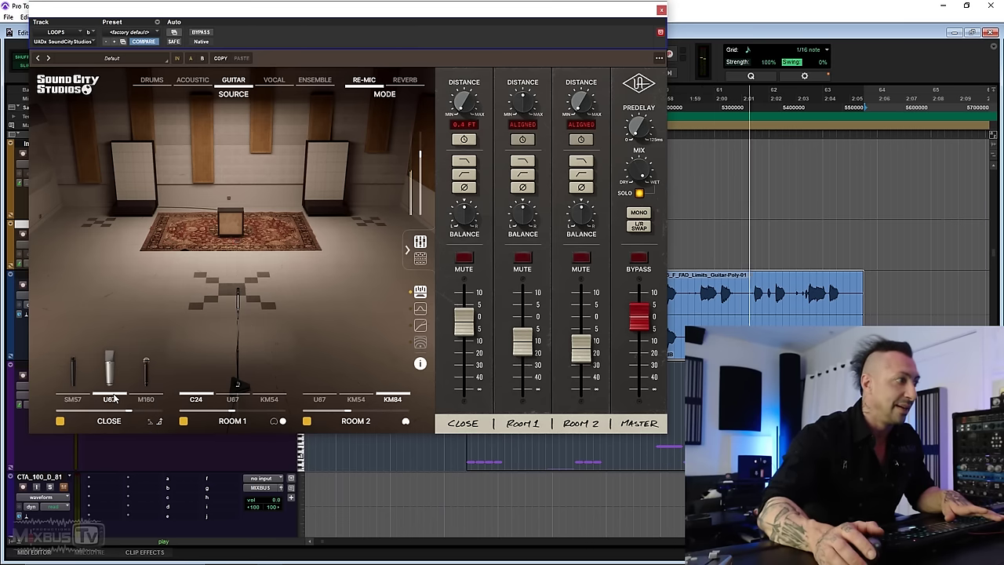
pyautogui.click(71, 384)
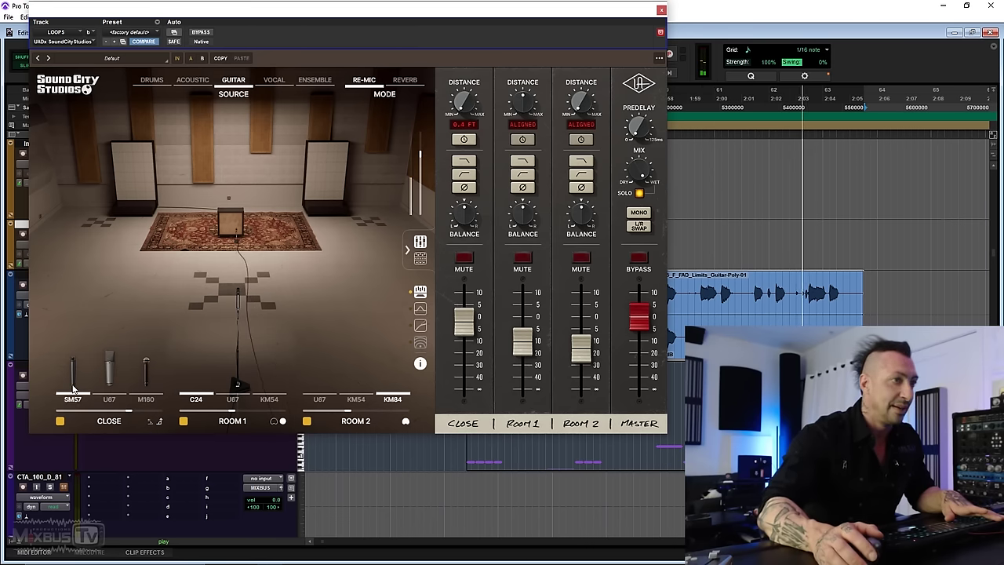
pyautogui.click(146, 382)
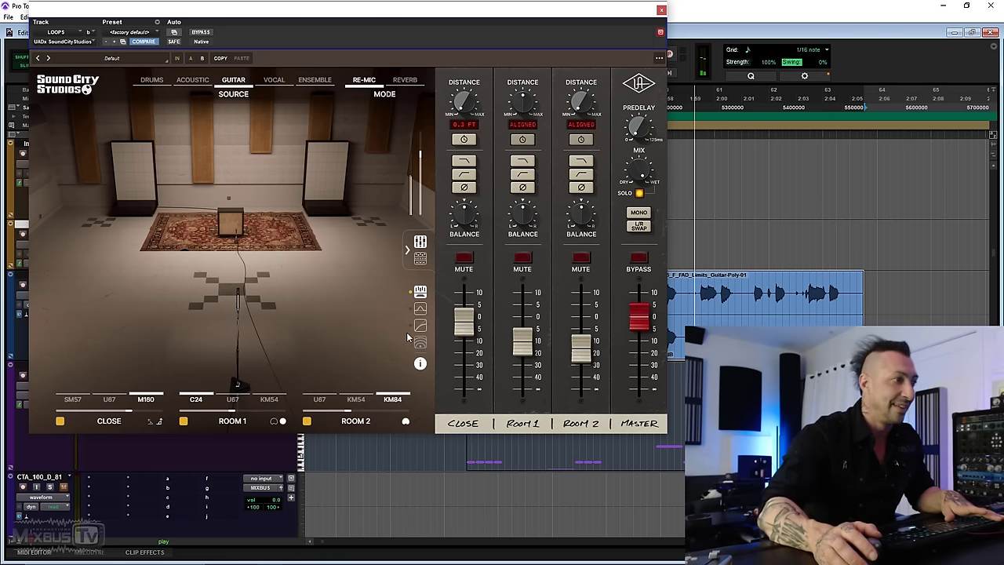
# Enable the master Chamber effect with MED decay on the guitar and compare the sound with the plug-in's master bypass on and off
pyautogui.click(421, 258)
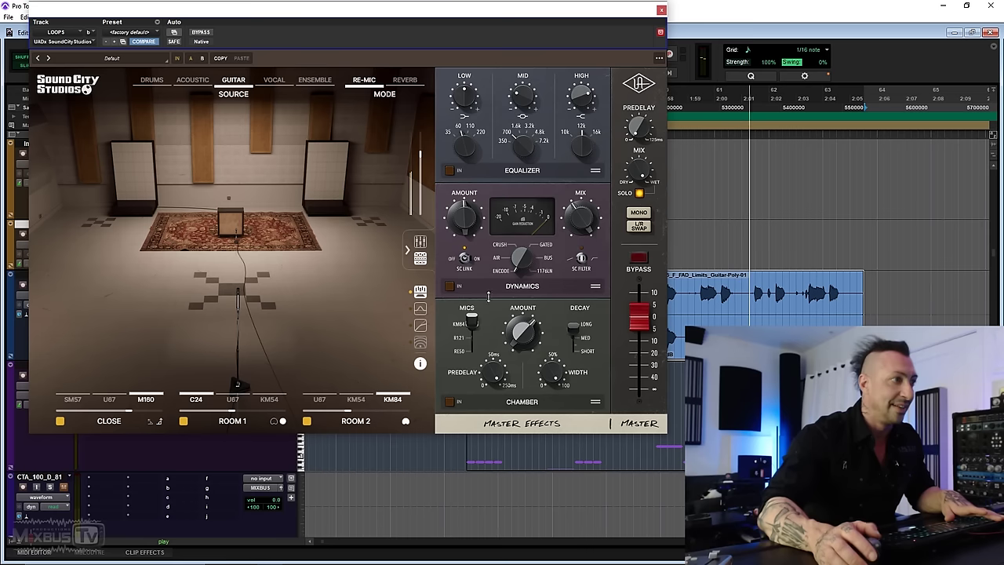
pyautogui.click(574, 327)
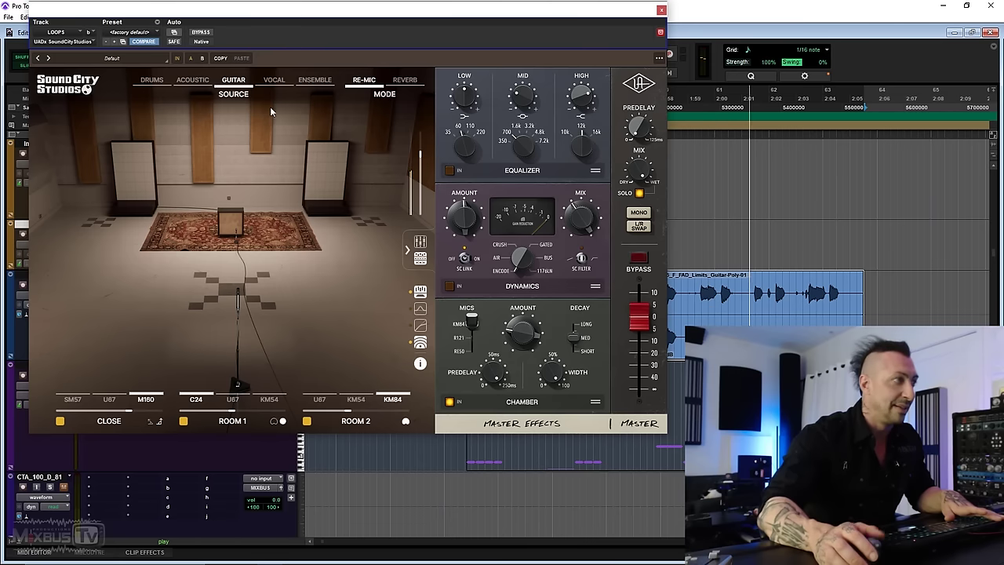
pyautogui.click(638, 258)
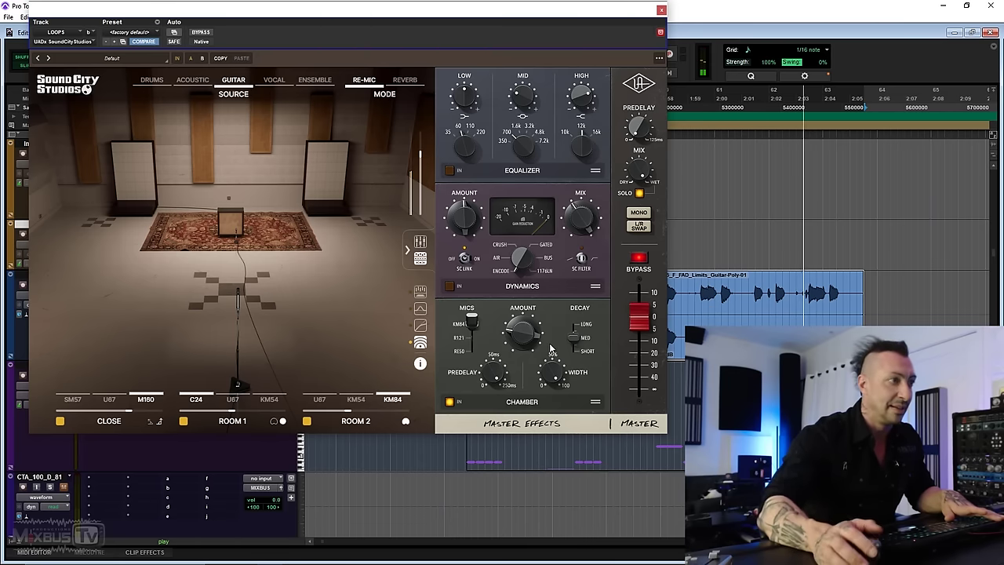
pyautogui.click(638, 257)
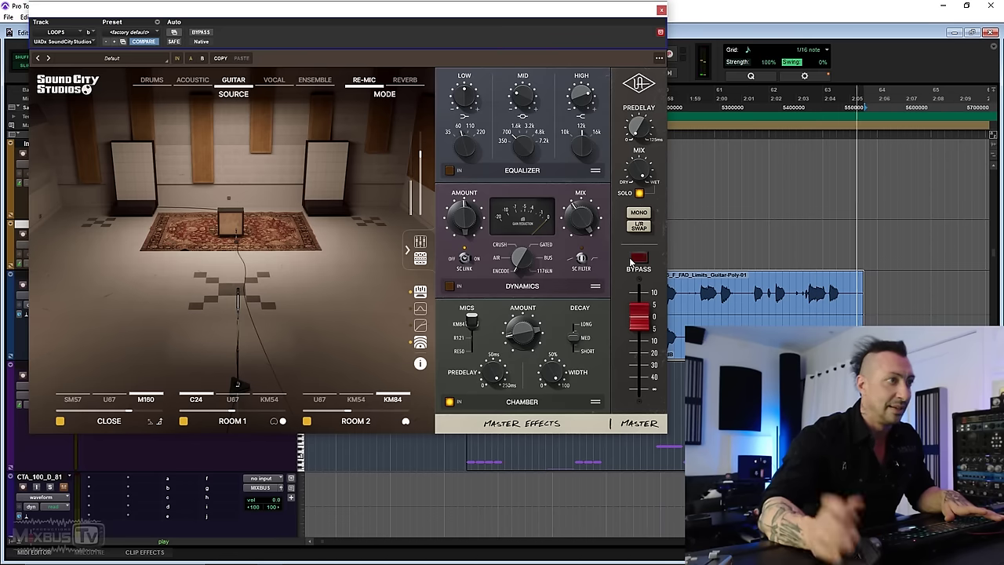